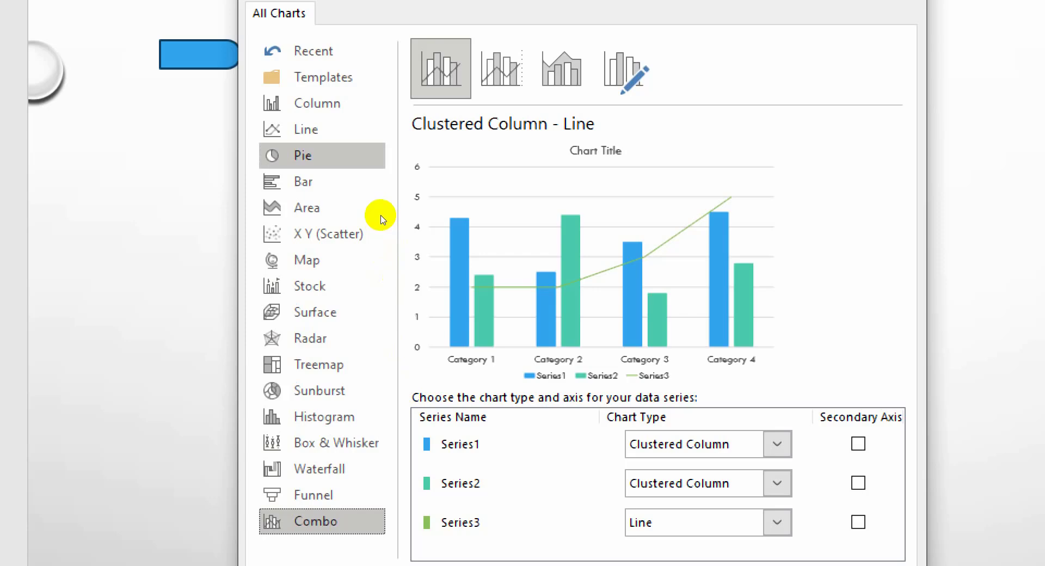
Preview the Pie, Column, Line, Bar, Area, X Y (Scatter), Stock and Map chart types for a new chart.
left_click(323, 156)
left_click(323, 104)
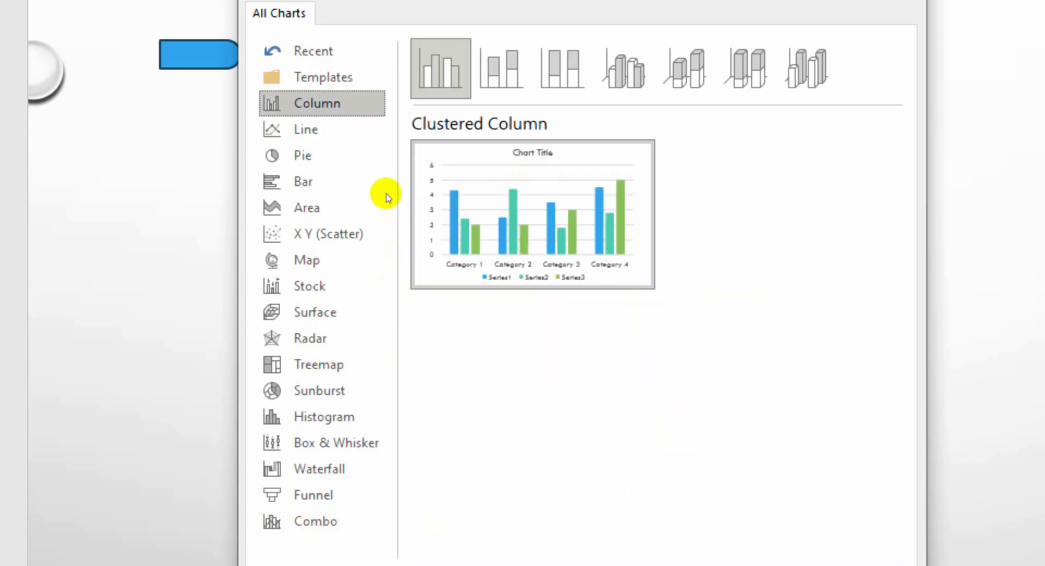
left_click(322, 129)
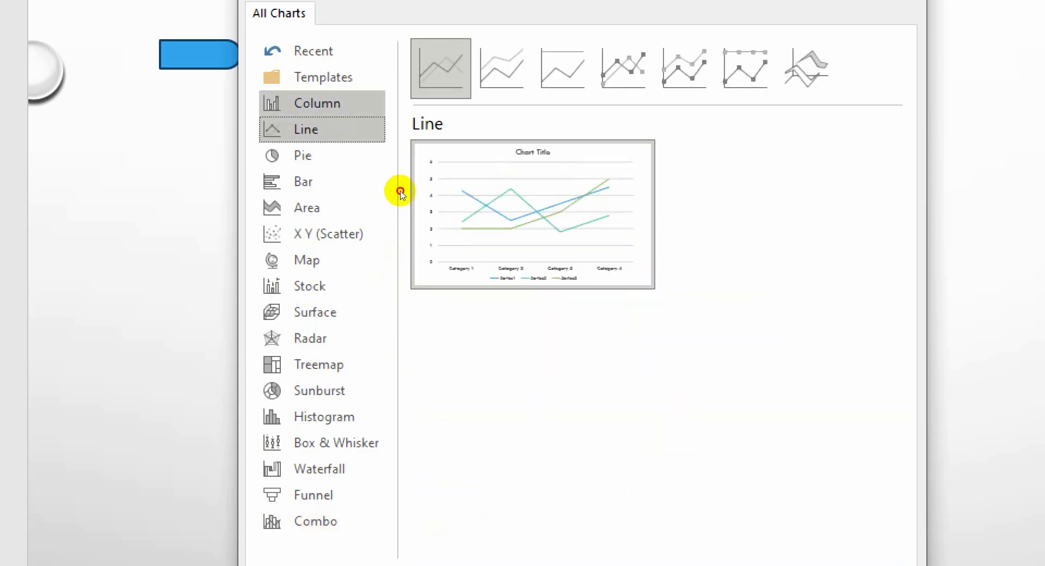
left_click(322, 103)
left_click(322, 181)
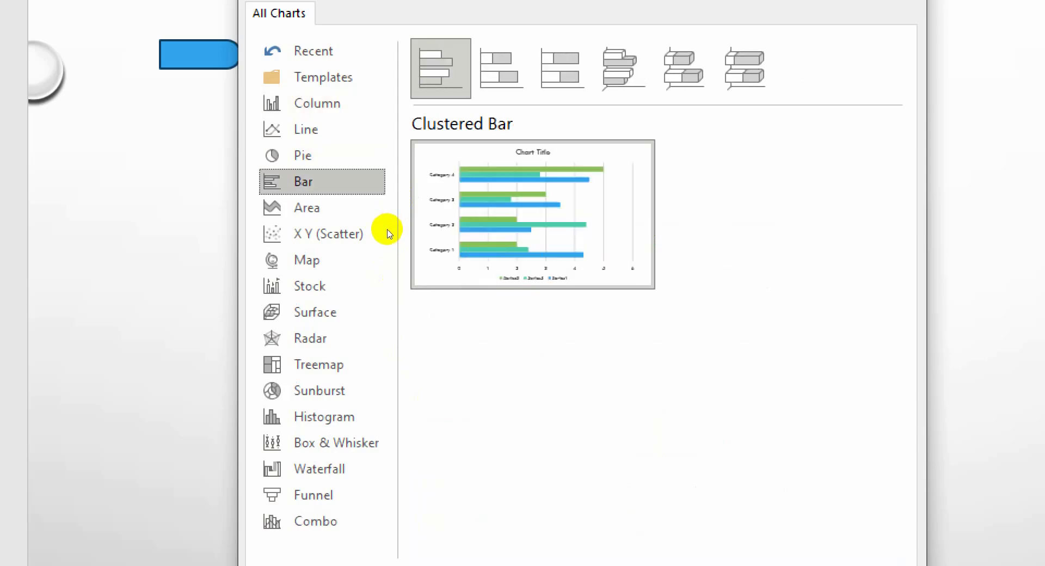
left_click(359, 208)
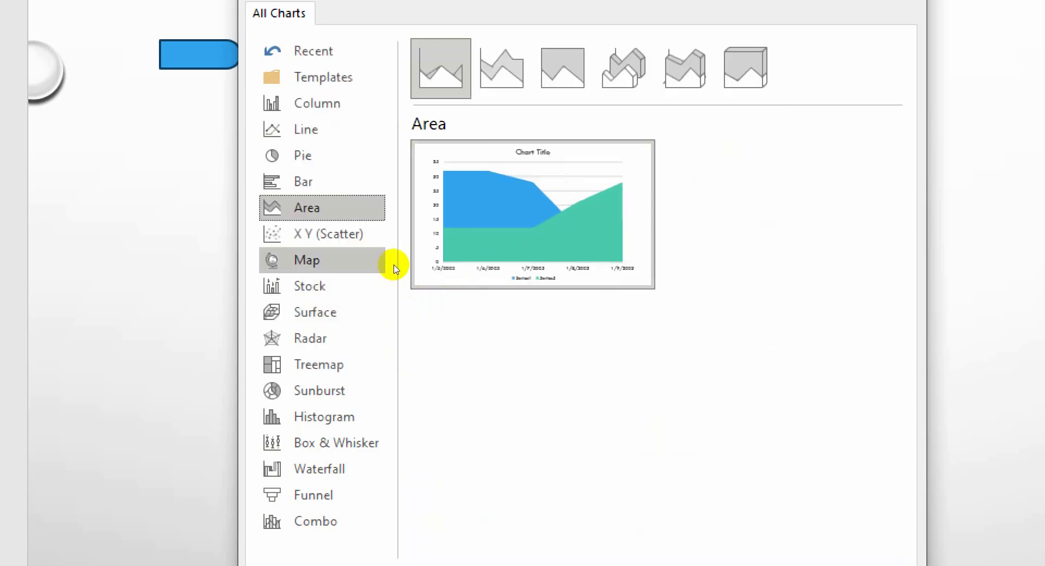
left_click(381, 234)
mouse_move(504, 262)
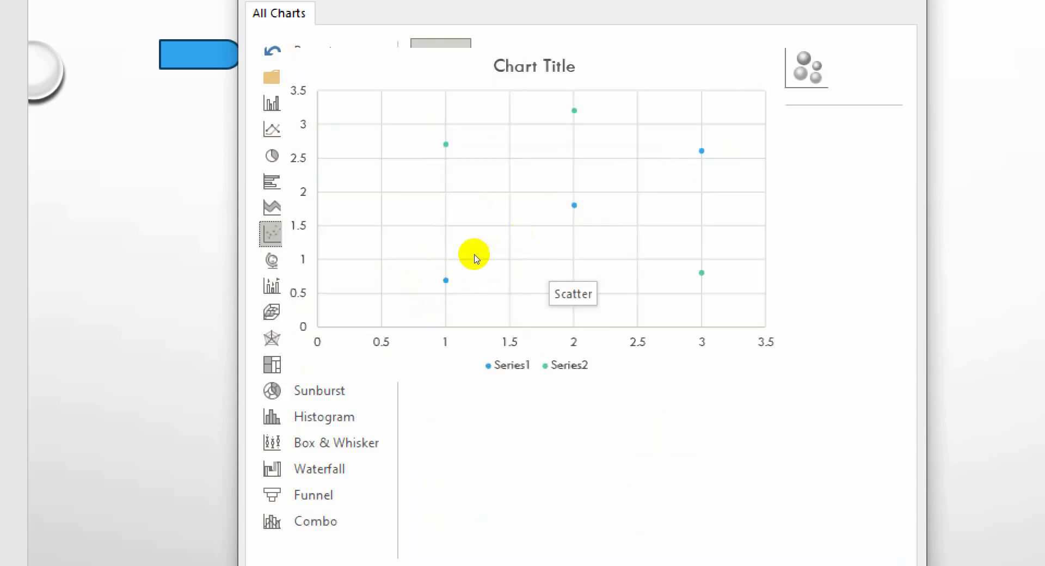
left_click(392, 280)
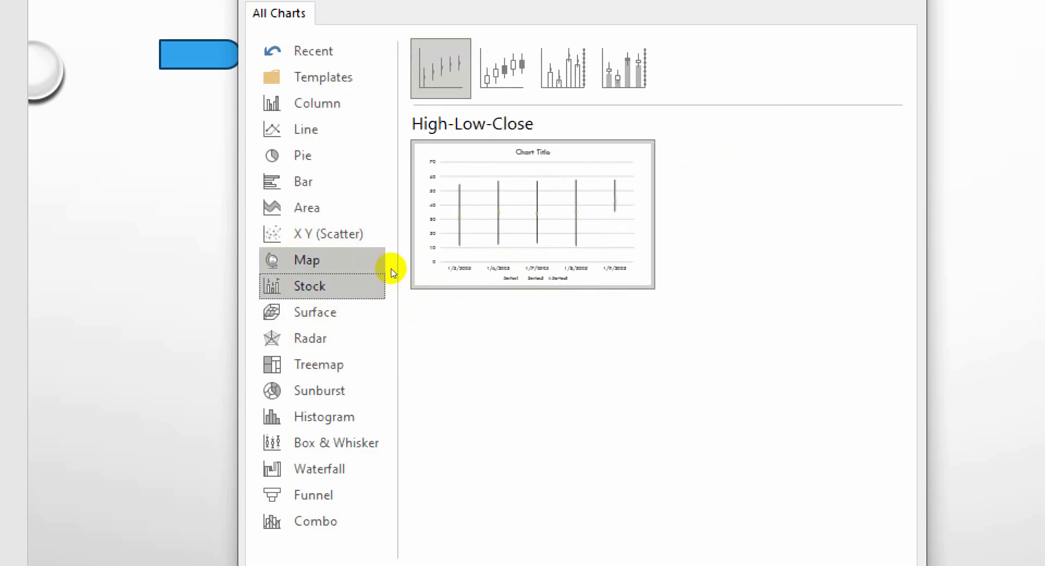
left_click(392, 263)
mouse_move(517, 243)
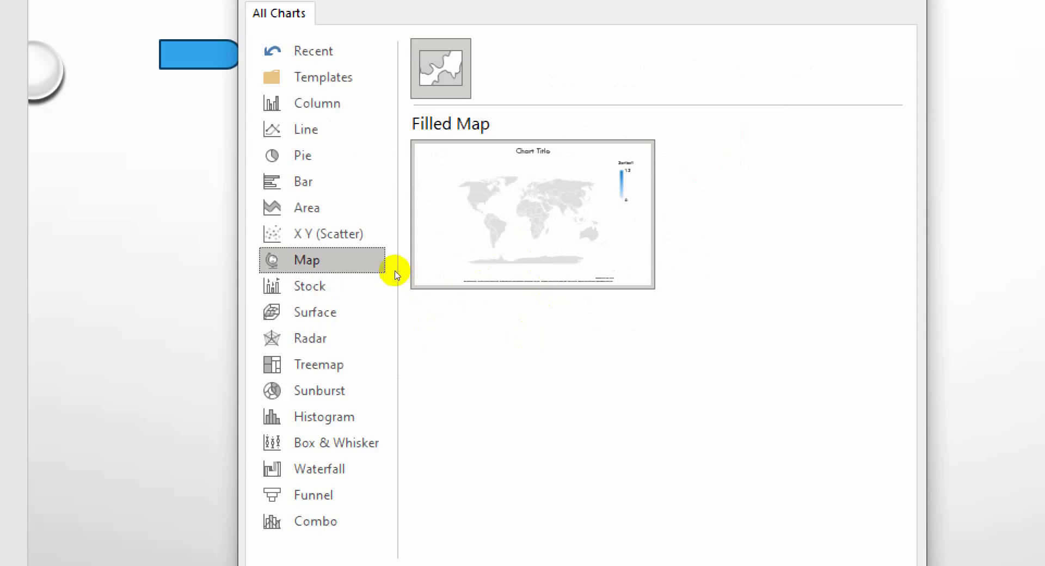
Compare the pie chart variants, insert a Doughnut chart on slide 1, and close its data sheet.
left_click(322, 156)
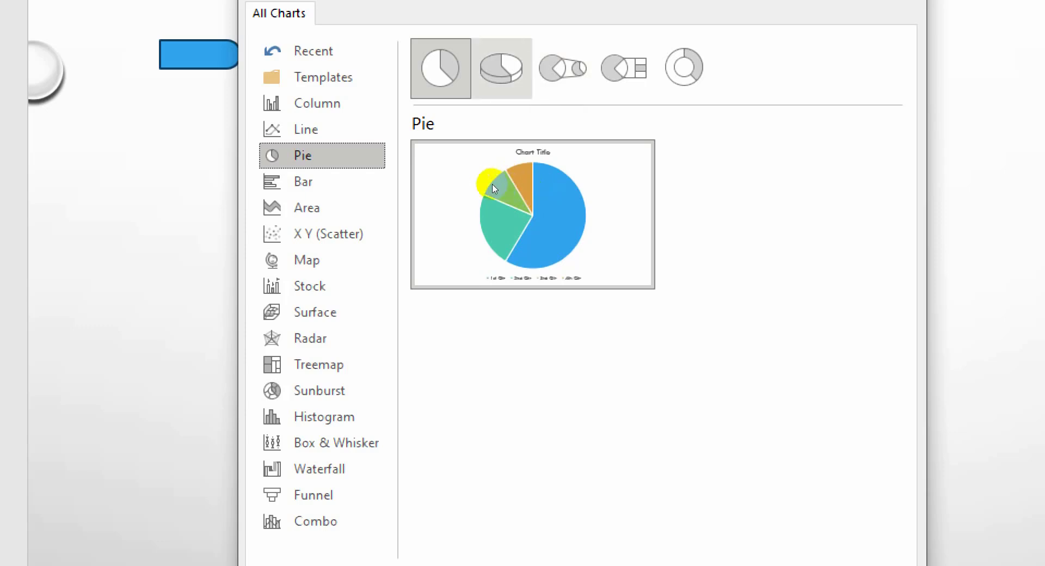
left_click(501, 68)
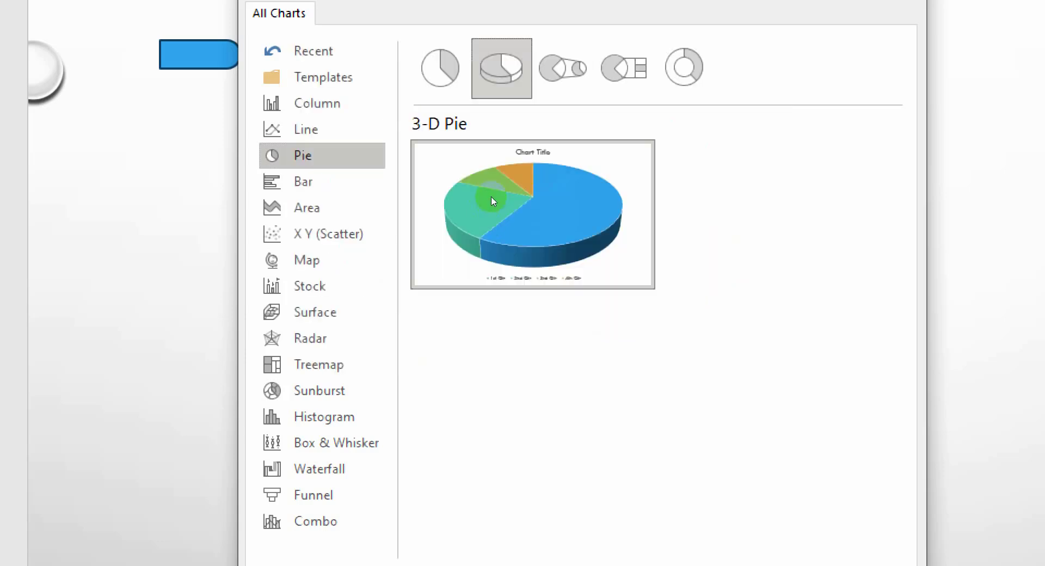
left_click(563, 68)
key("Right")
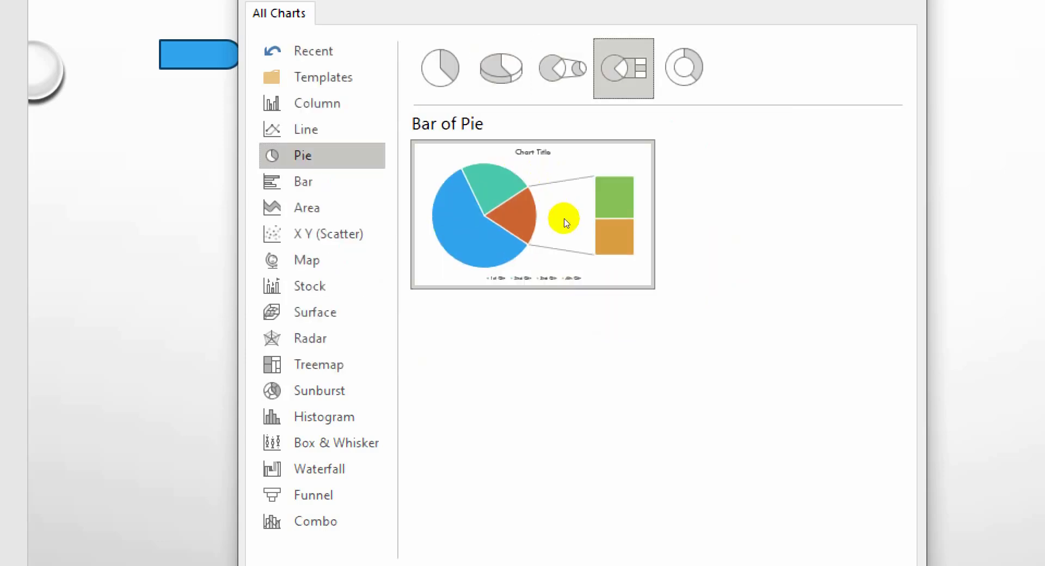
key("Right")
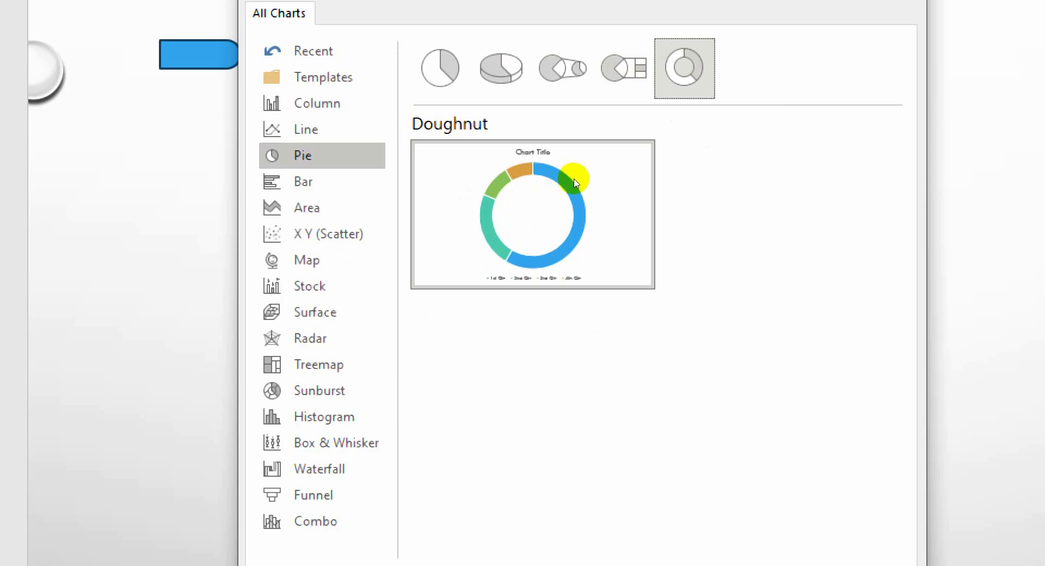
key("Left")
key("Right")
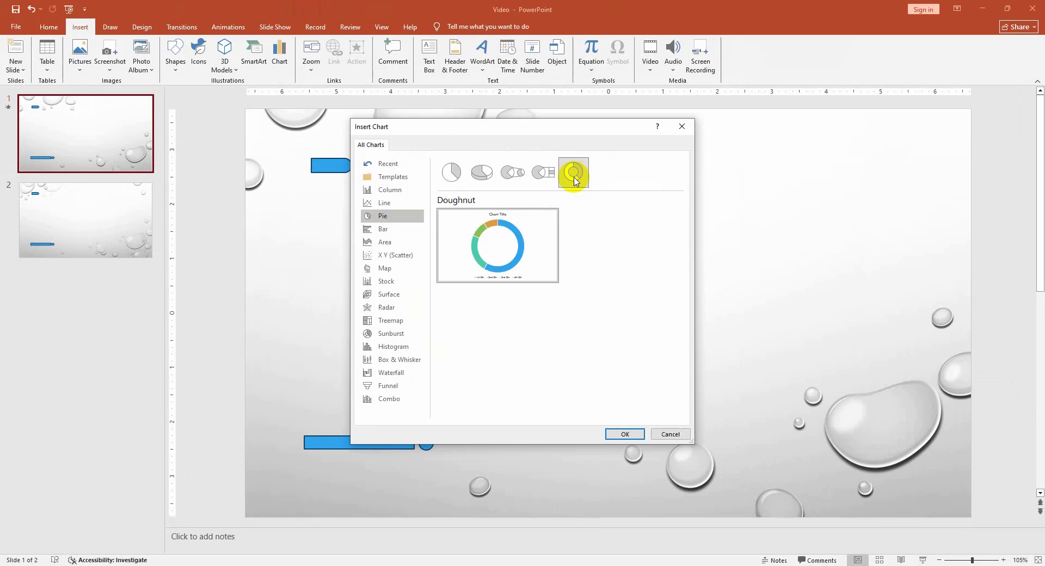
left_click(615, 431)
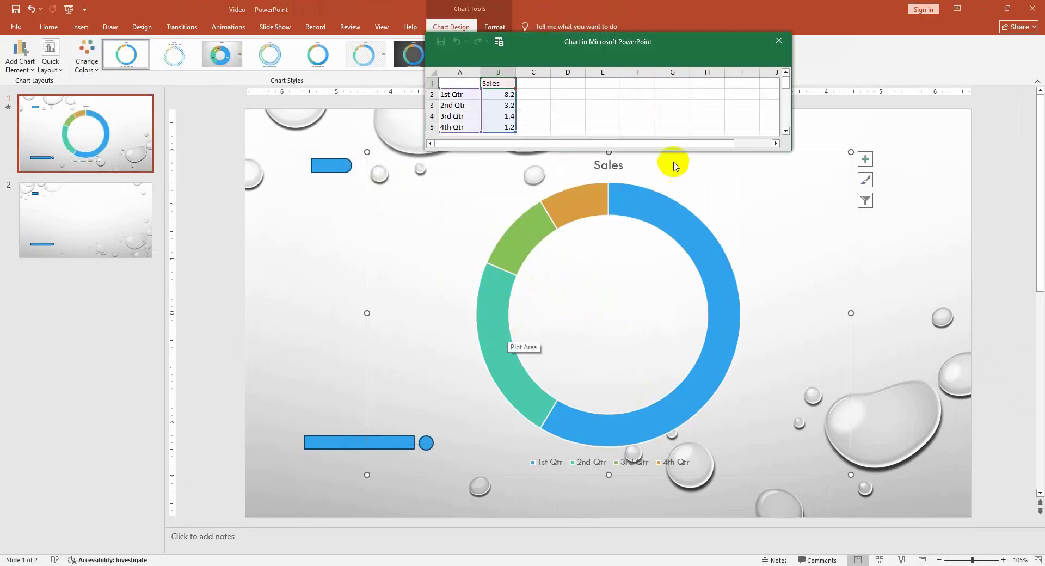
left_click(777, 43)
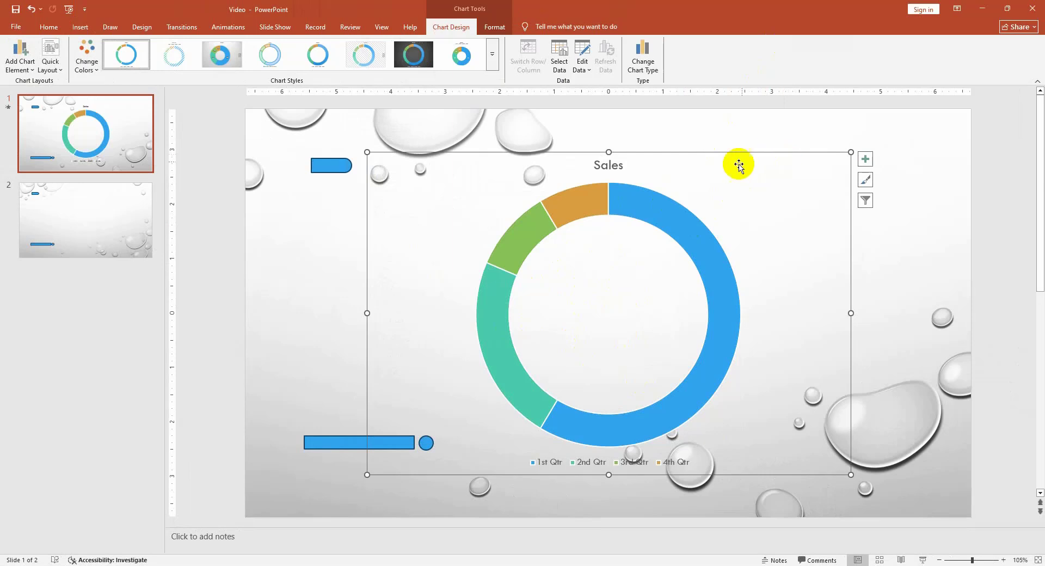
Reopen the doughnut chart's data for editing and set the 1st Qtr sales value to 13%.
right_click(682, 175)
left_click(711, 310)
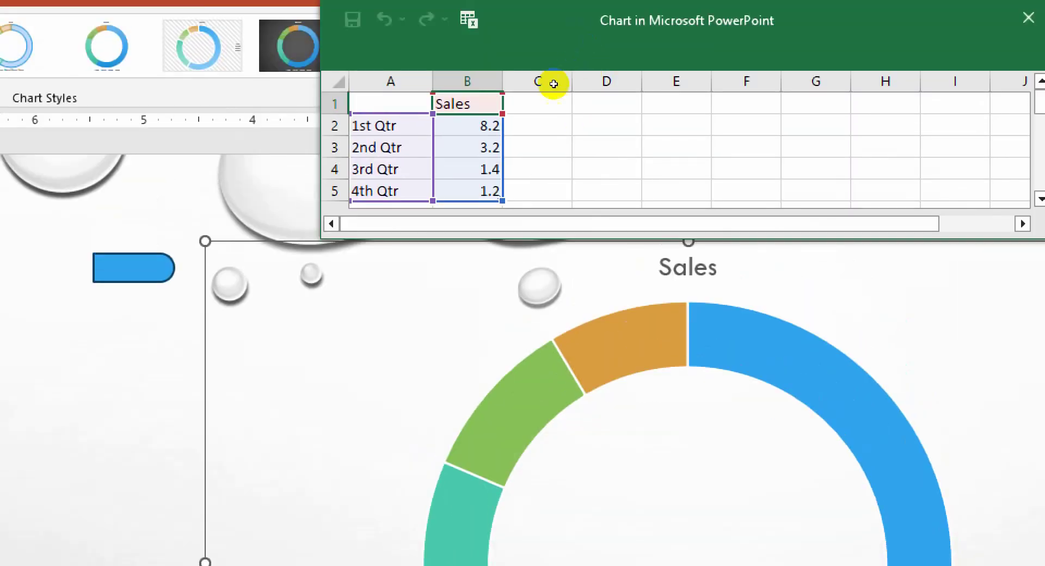
key("Down")
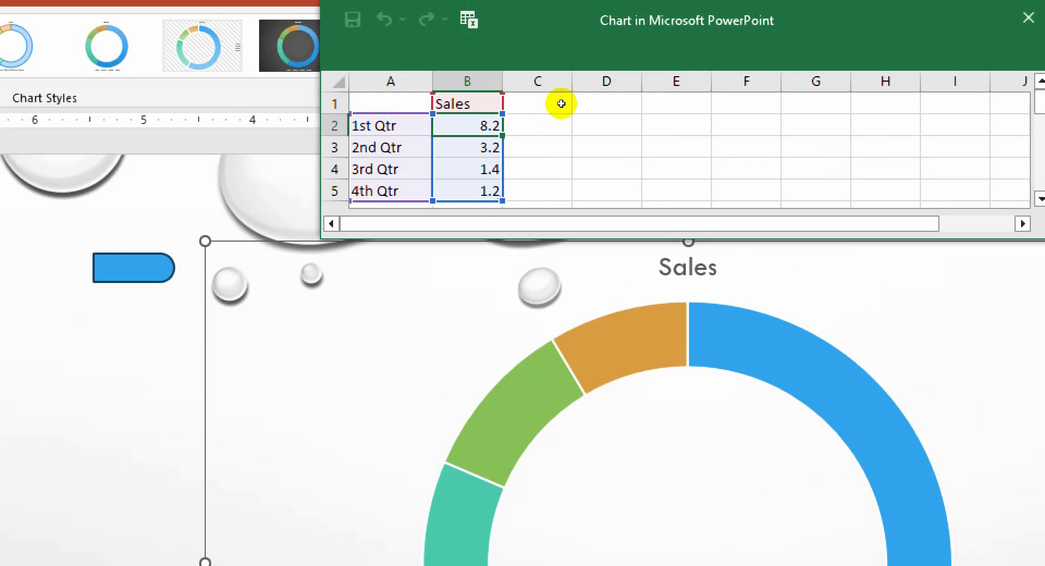
type("13")
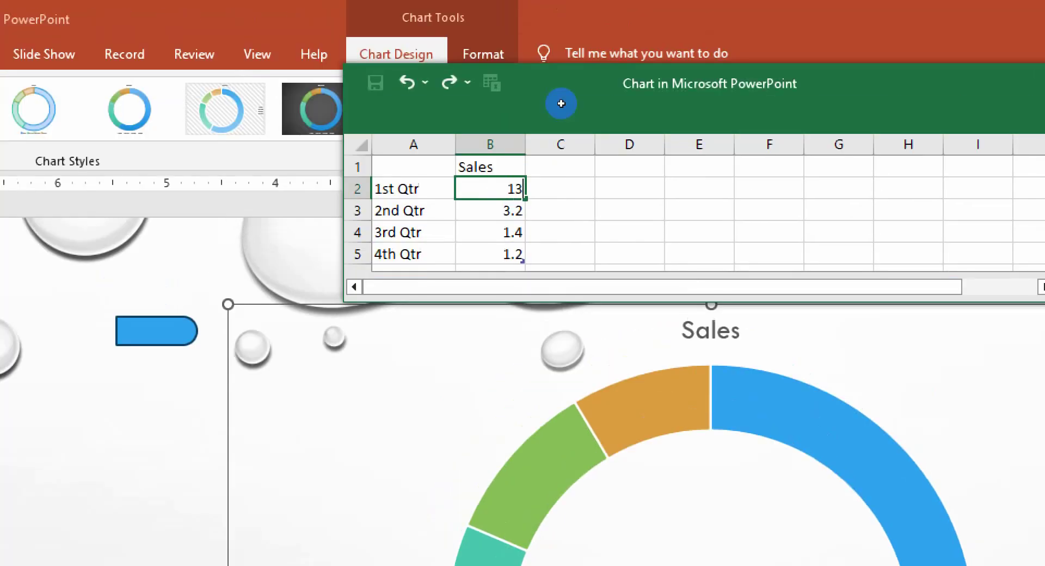
type("%")
key("Return")
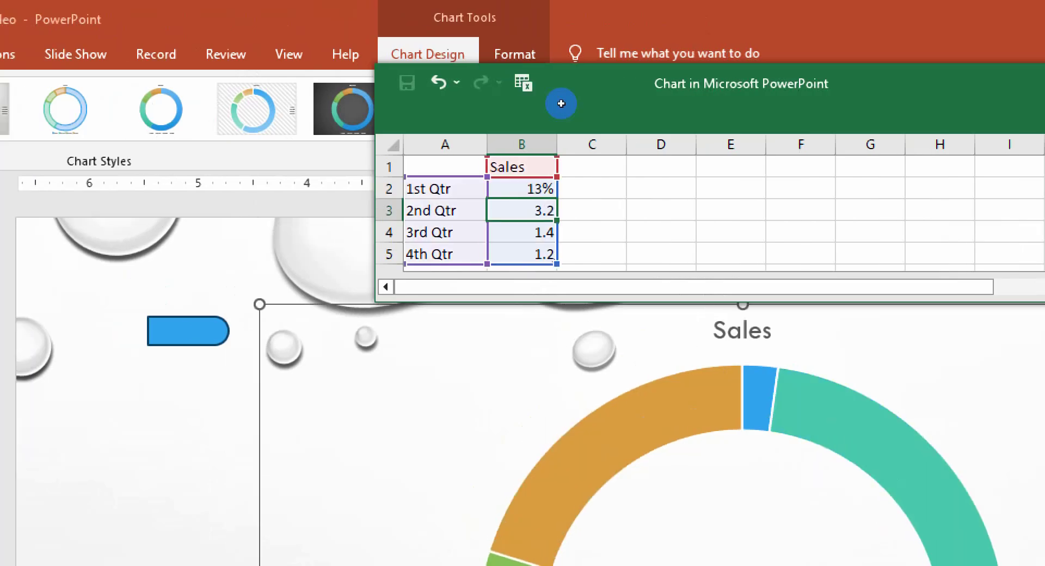
key("Up")
type("13%")
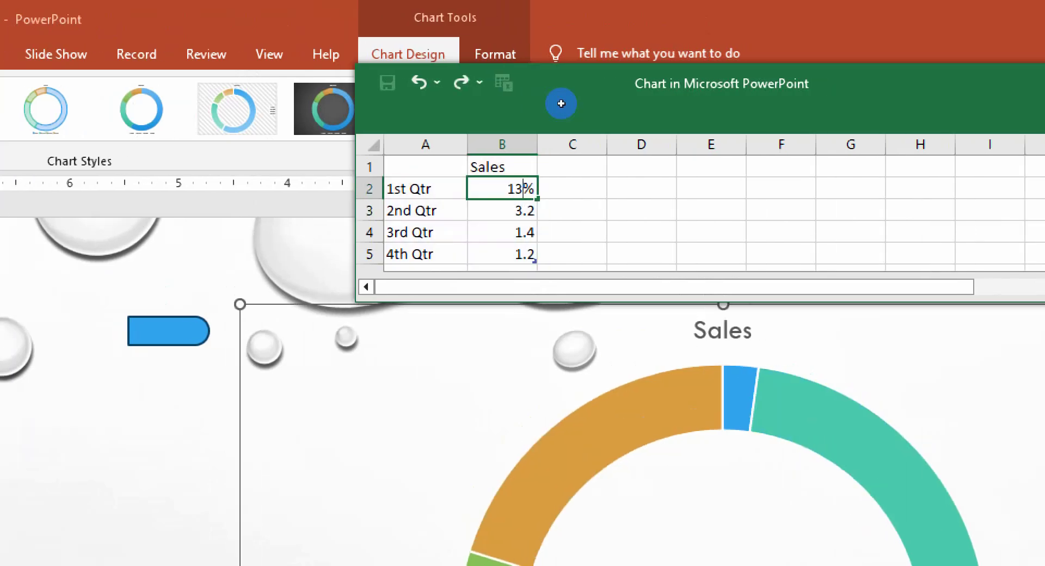
key("Return")
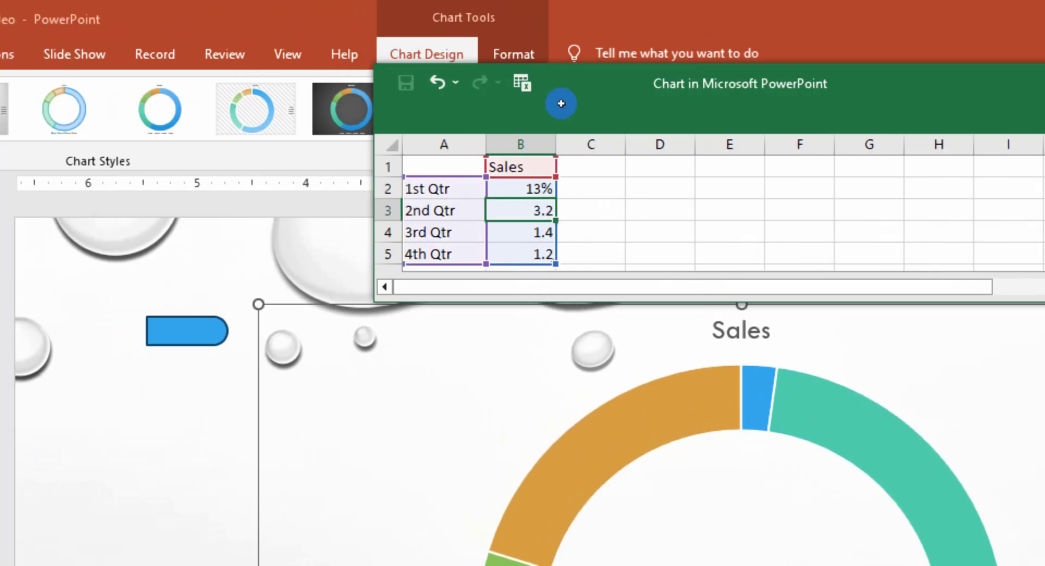
Enter sales values of 22 for 2nd Qtr, 18 for 3rd Qtr and 24 for 4th Qtr.
type("22")
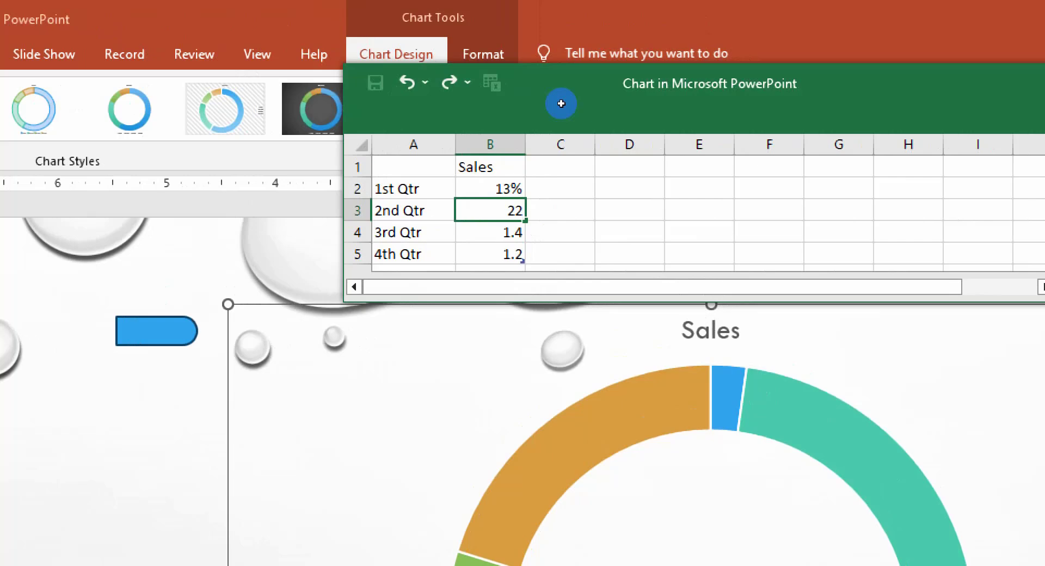
key("Return")
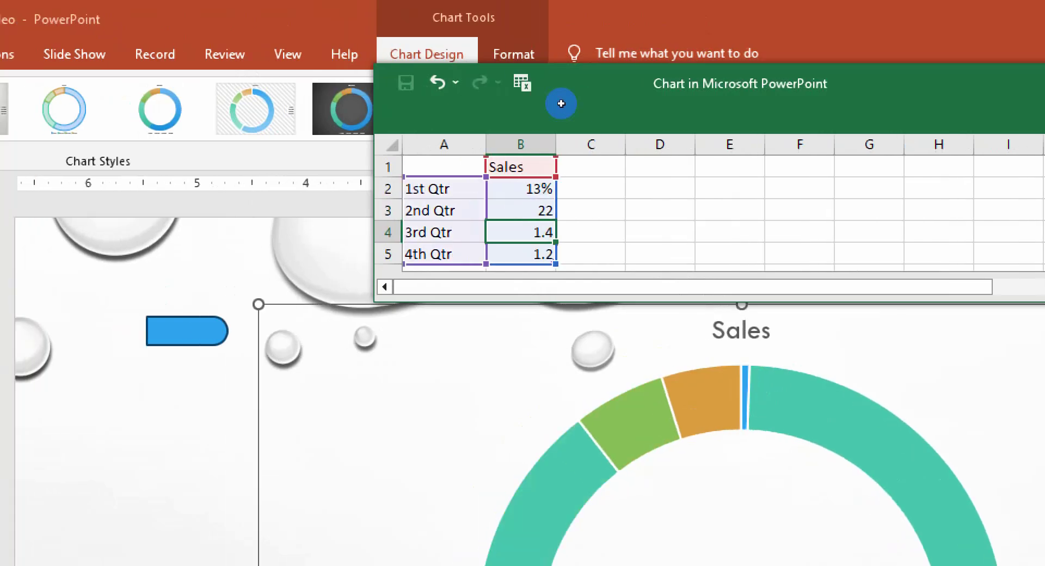
type("18")
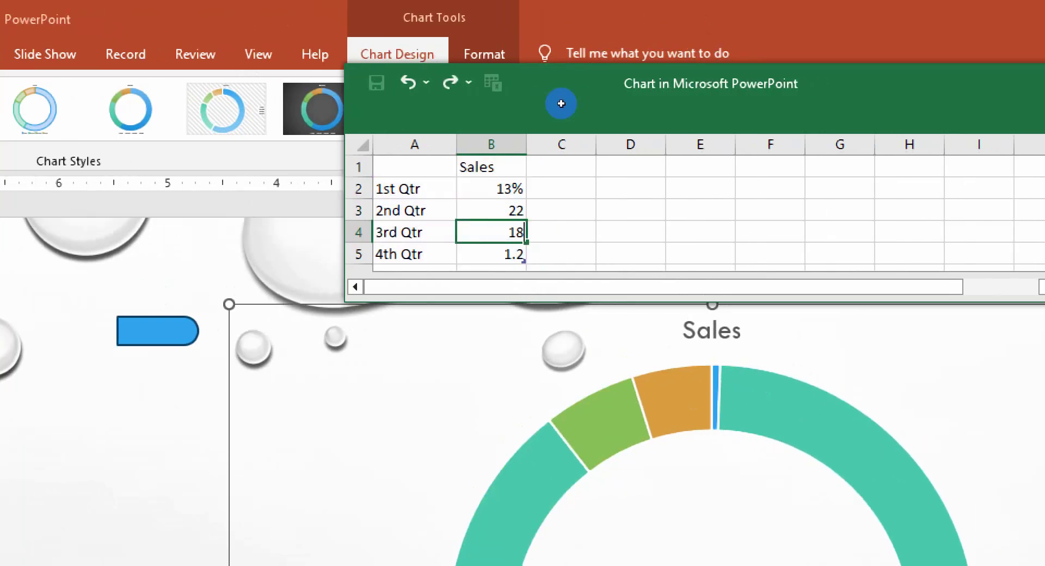
key("Return")
type("24")
Re-enter the 1st Qtr sales value as 13 without the percent sign and set 4th Qtr to 47.
key("Up")
key("Up")
key("Up")
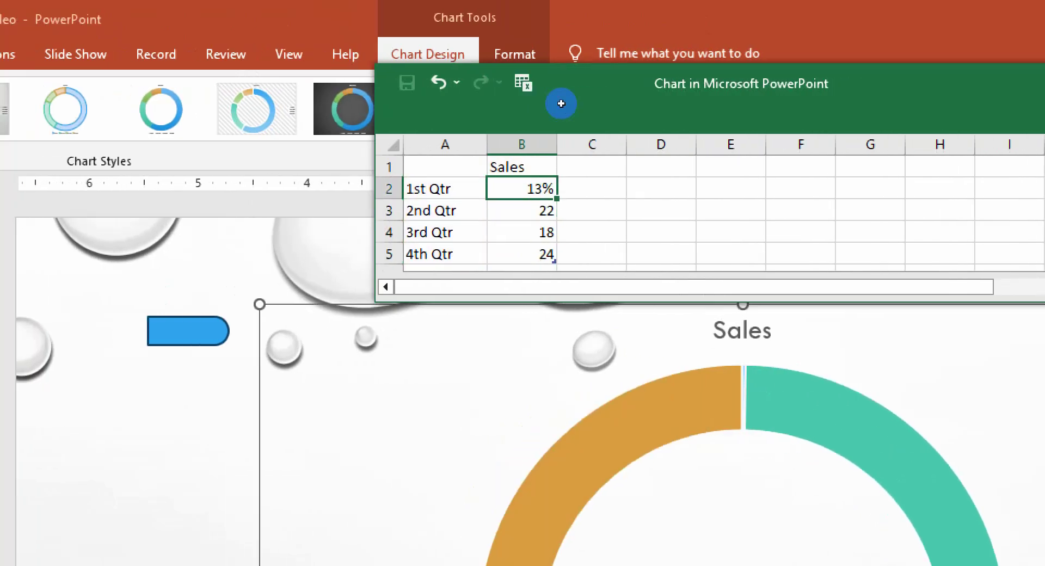
type("13")
key("Delete")
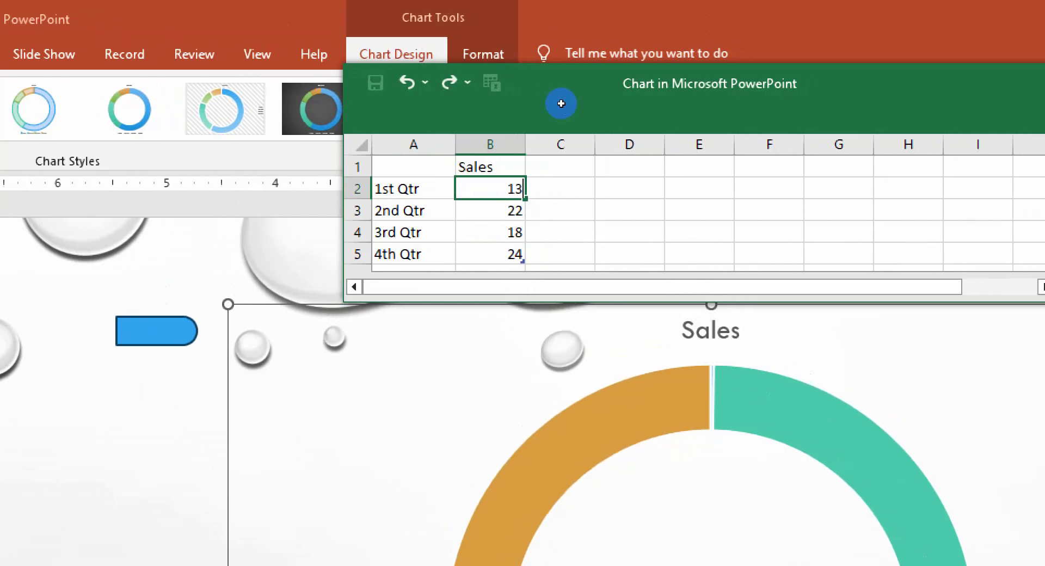
key("Return")
key("Down")
key("Down")
type("47")
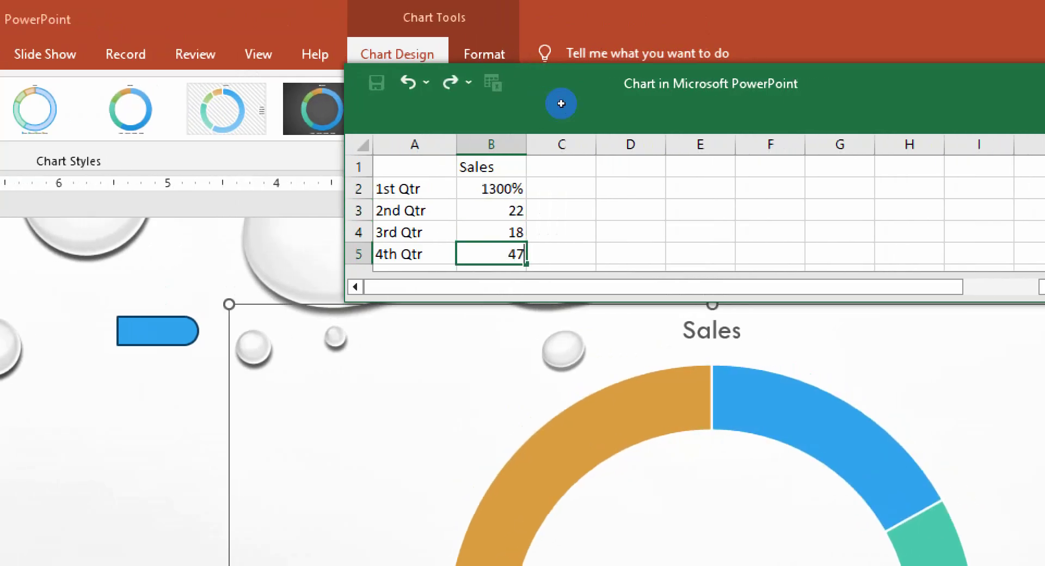
Clear the 1st Qtr sales cell and enter 13% in it.
key("Tab")
key("Up")
key("Up")
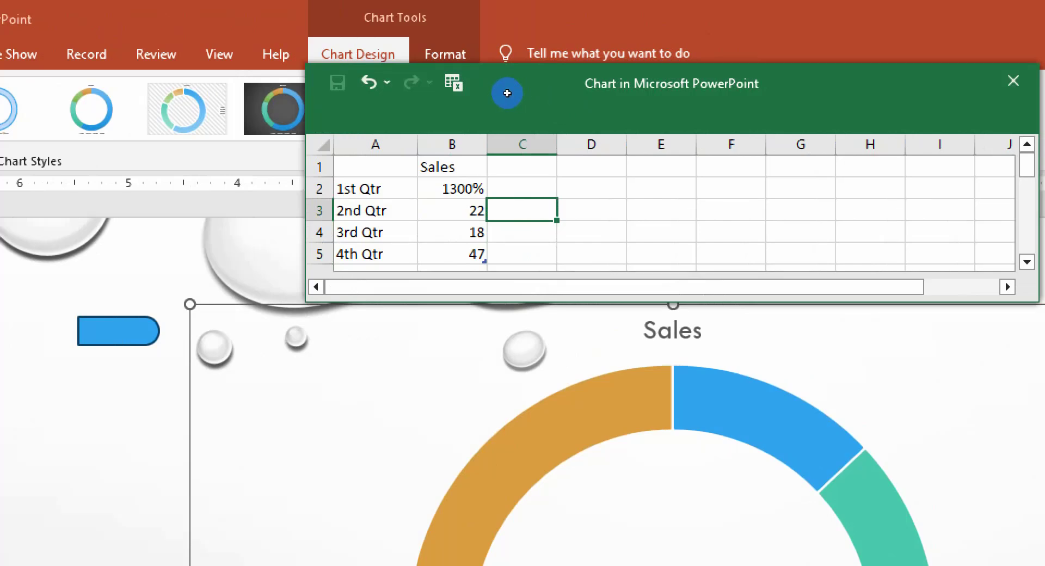
key("Left")
key("Up")
key("Delete")
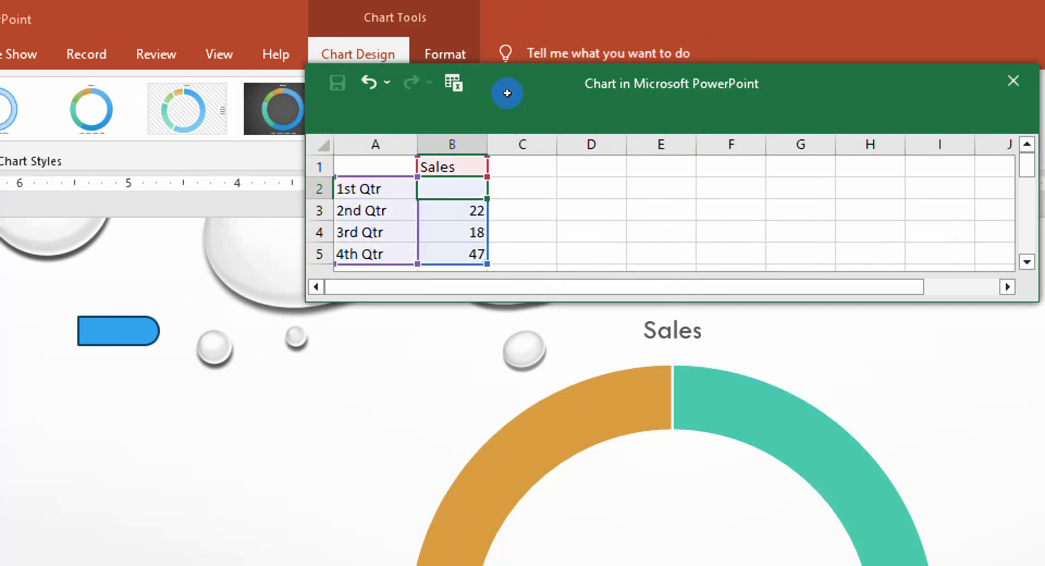
type("13")
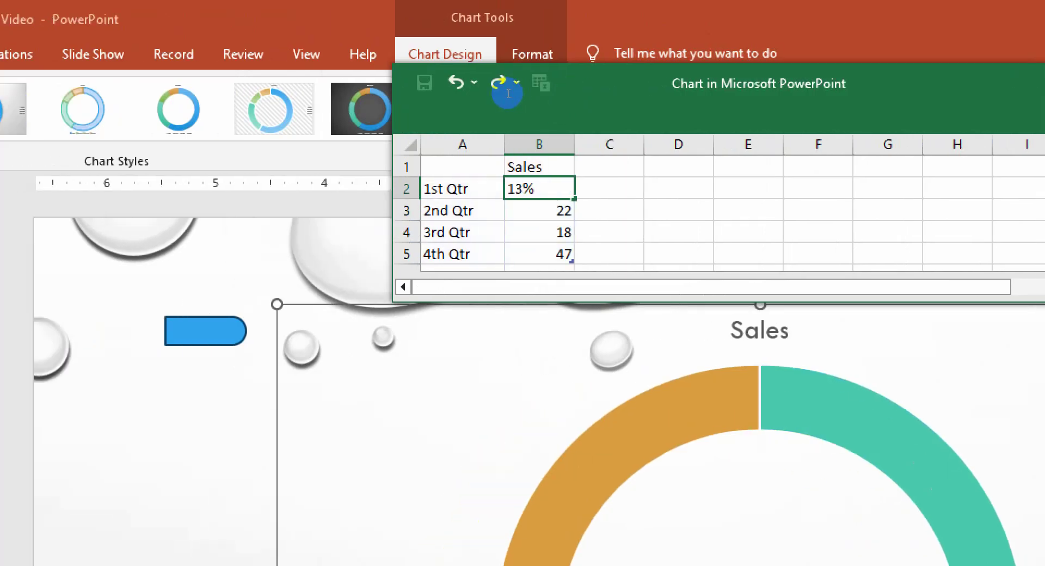
key("Return")
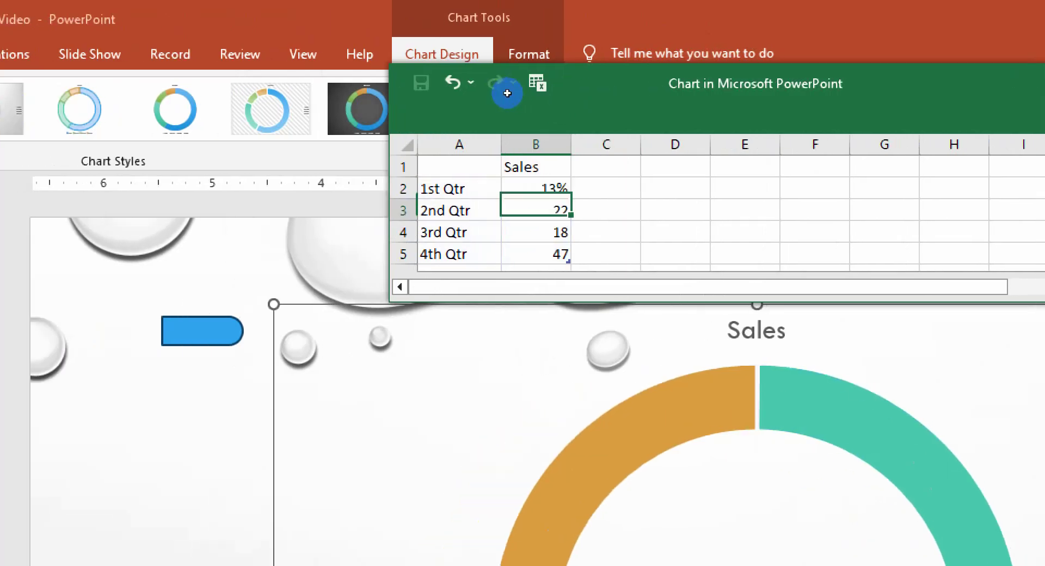
Remove the percent sign from the 1st Qtr sales entry, leaving 13 as the entered value.
key("Up")
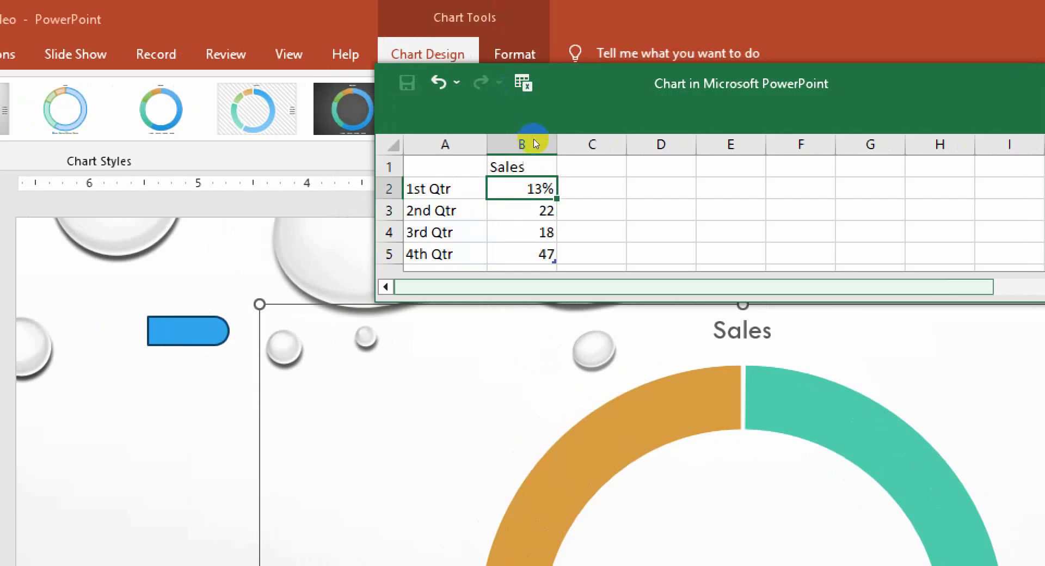
double_click(535, 189)
left_click(550, 189)
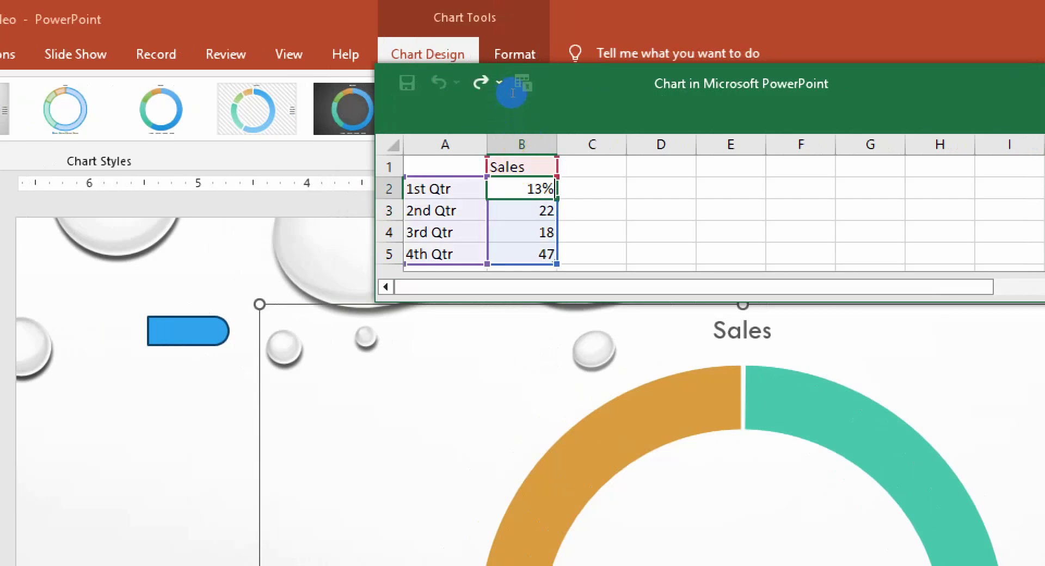
key("BackSpace")
key("Return")
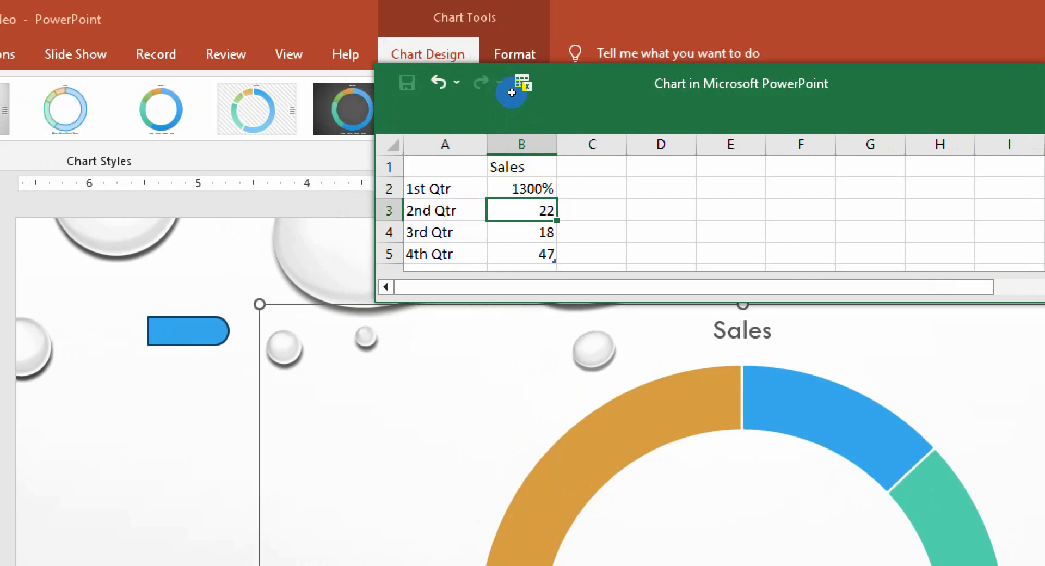
Select the 1st Qtr sales value and open the chart data in a maximized Excel window.
key("Up")
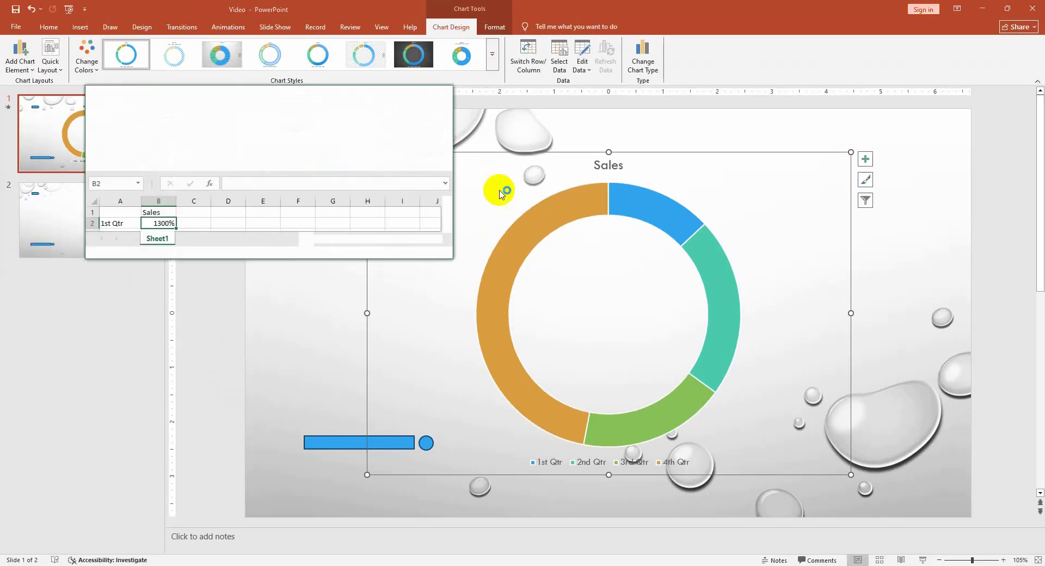
left_click(415, 94)
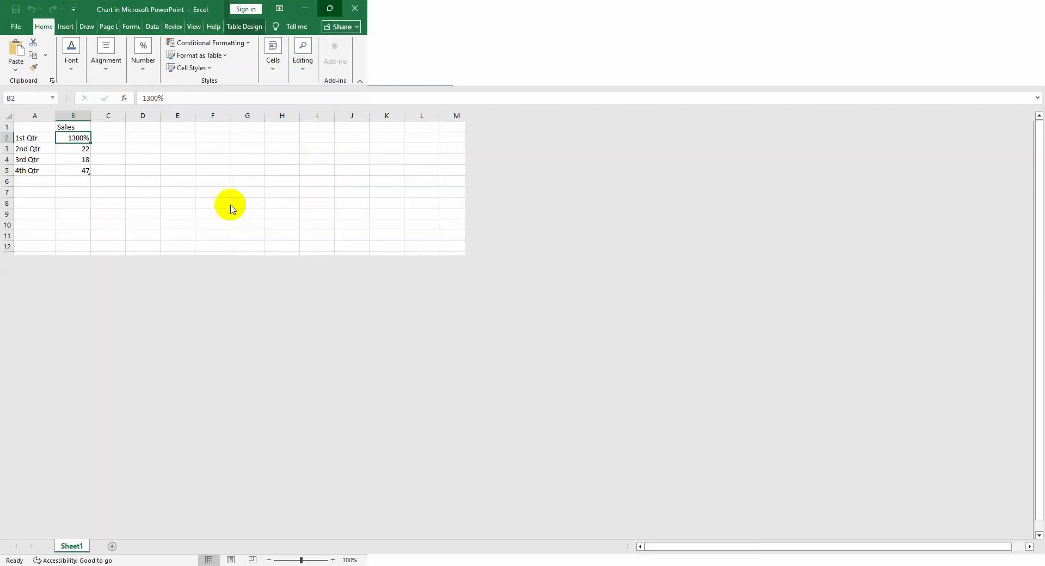
Change the number format of the 1st Qtr sales cell from Percentage to General.
scroll(172, 213, "up", 5)
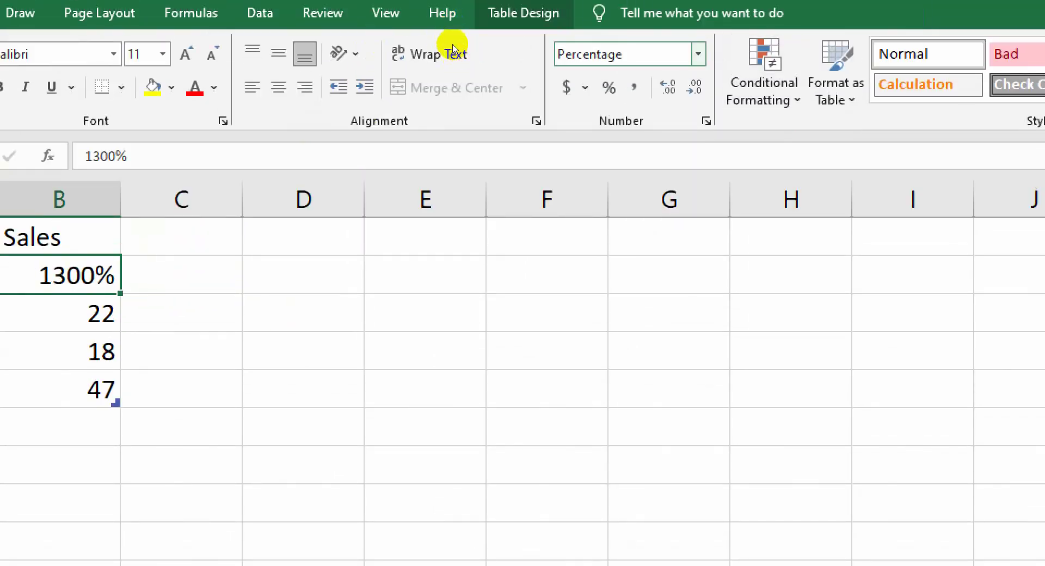
left_click(698, 54)
left_click(670, 93)
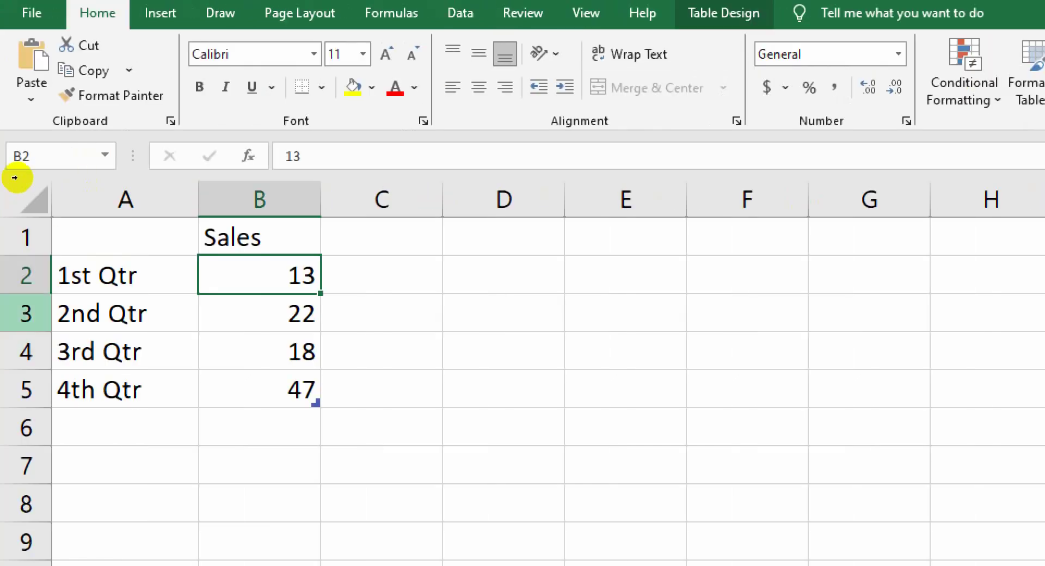
Apply the Number format to the 1st Qtr sales cell.
key("ctrl+Down")
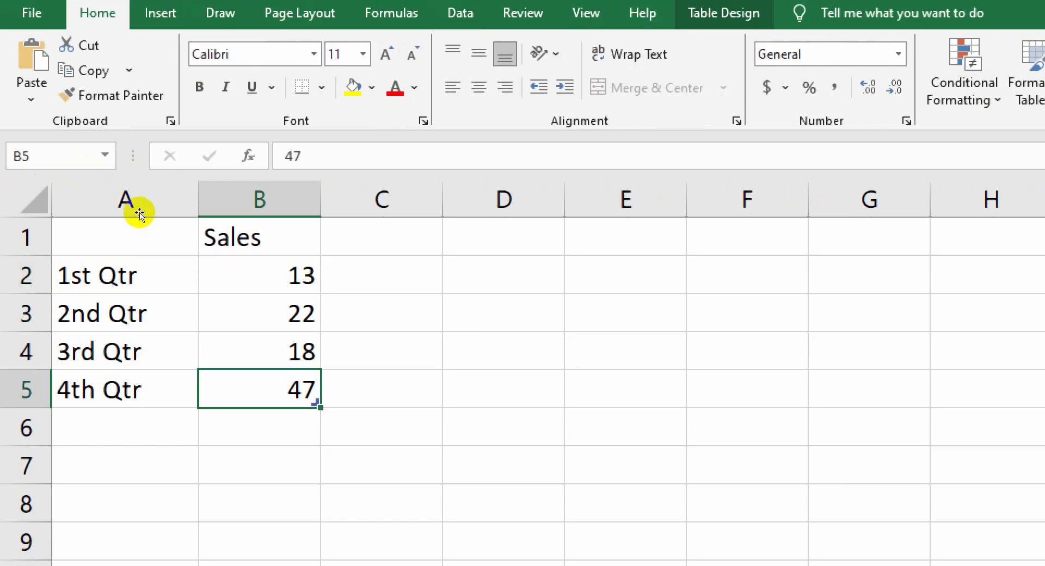
key("Up")
key("Up")
key("Up")
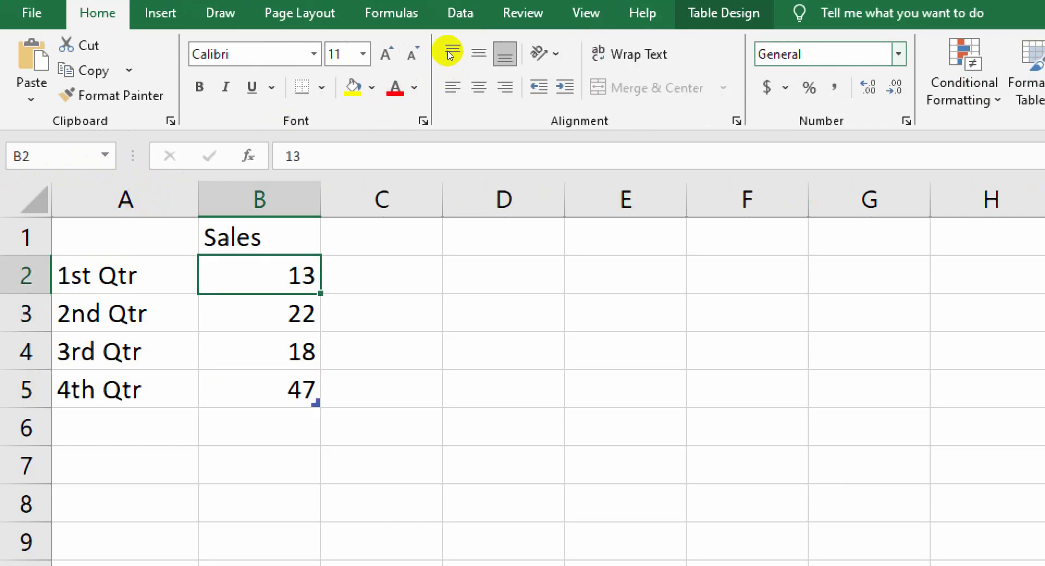
key("alt+h")
key("n")
key("Down")
key("Return")
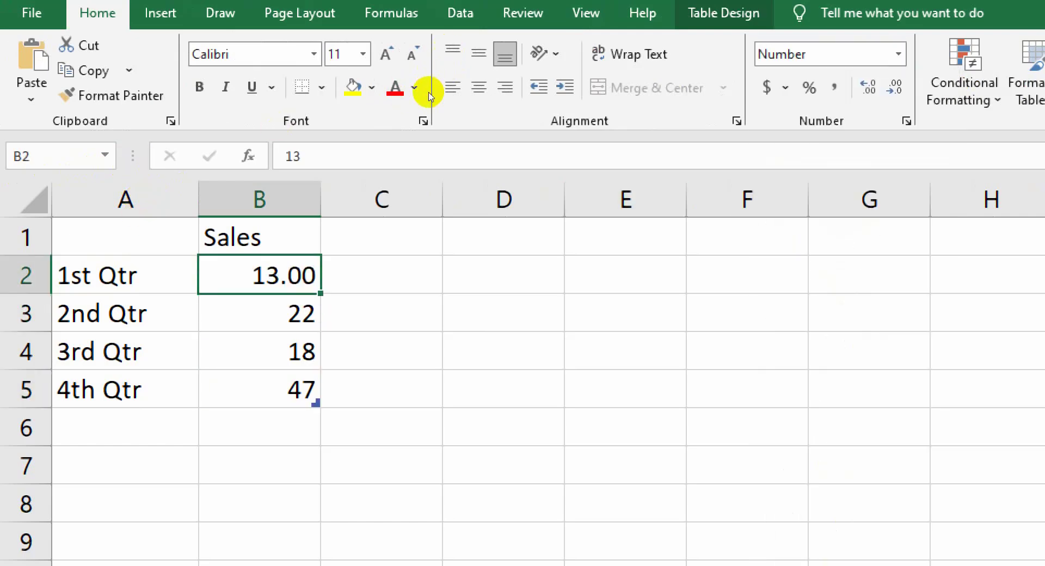
Return the 1st Qtr sales cell to the General format and close the chart data workbook.
key("alt+h")
key("n")
key("Return")
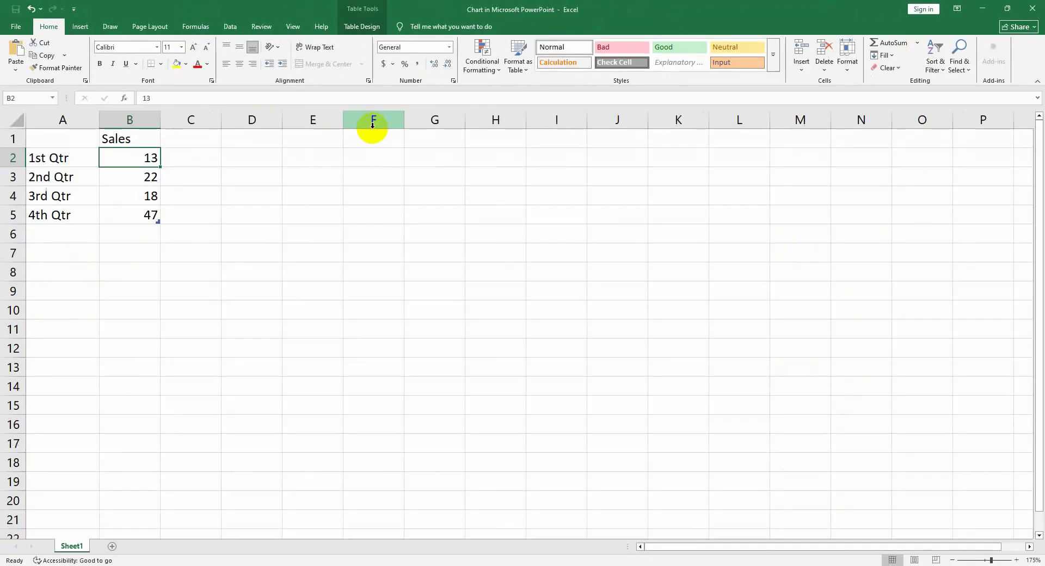
left_click(1039, 9)
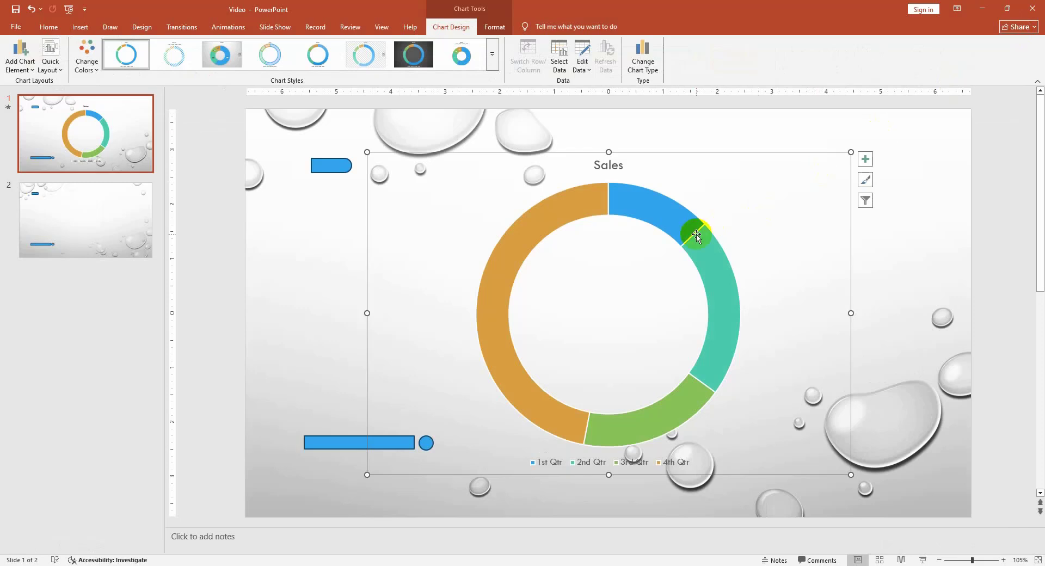
Reopen the doughnut chart's data sheet and enlarge its window to show all four quarter rows.
right_click(633, 259)
left_click(660, 320)
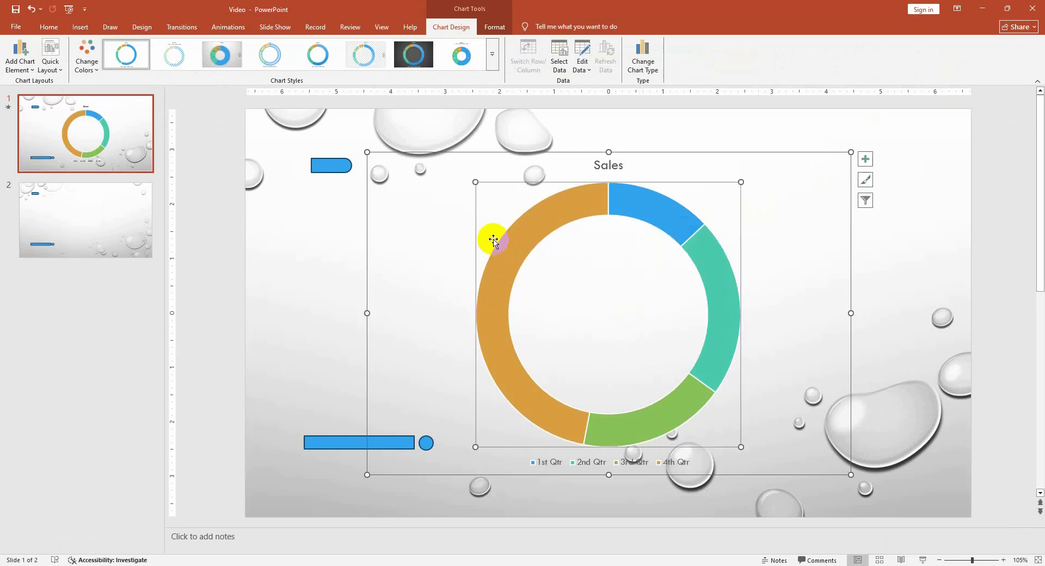
left_click(556, 116)
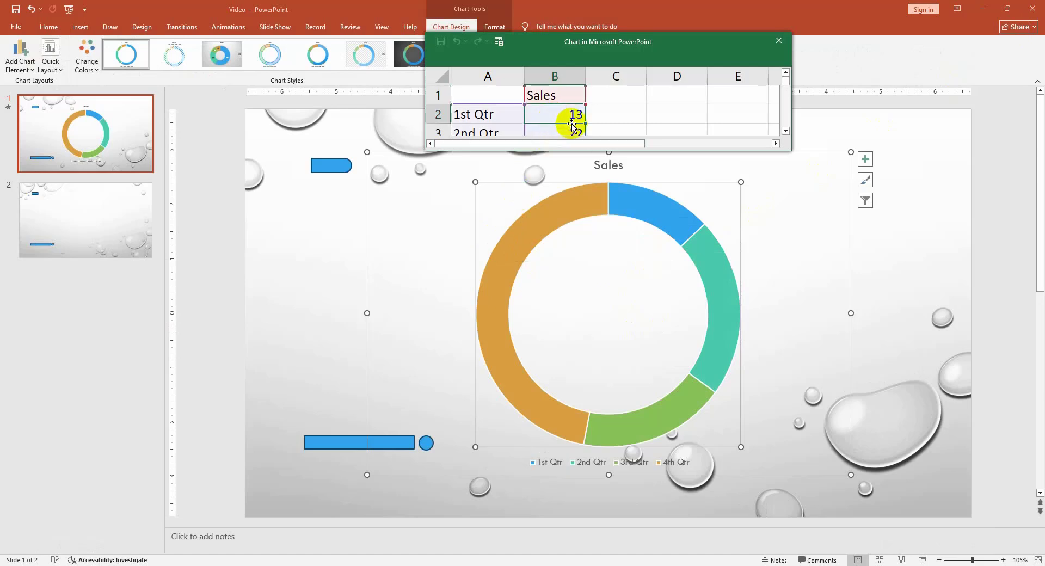
scroll(572, 124, "down", 1)
scroll(598, 124, "up", 1)
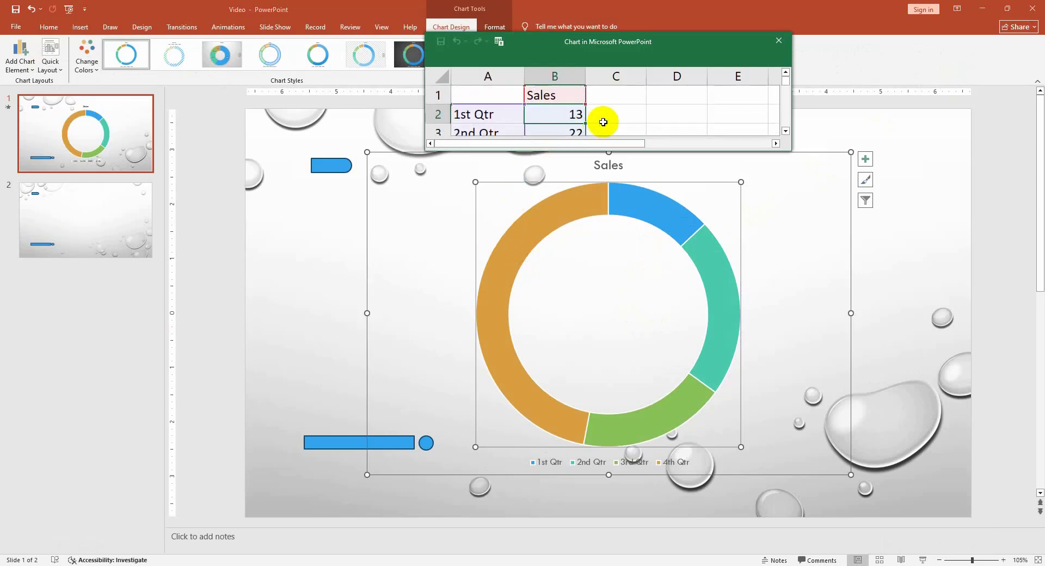
scroll(598, 123, "down", 1)
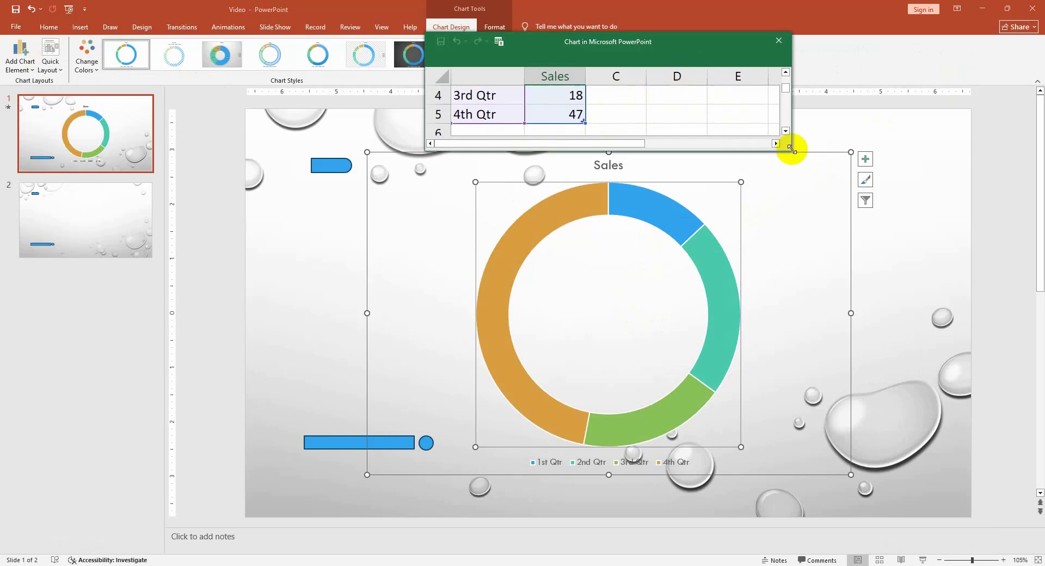
left_click_drag(792, 148, 866, 267)
scroll(653, 174, "up", 1)
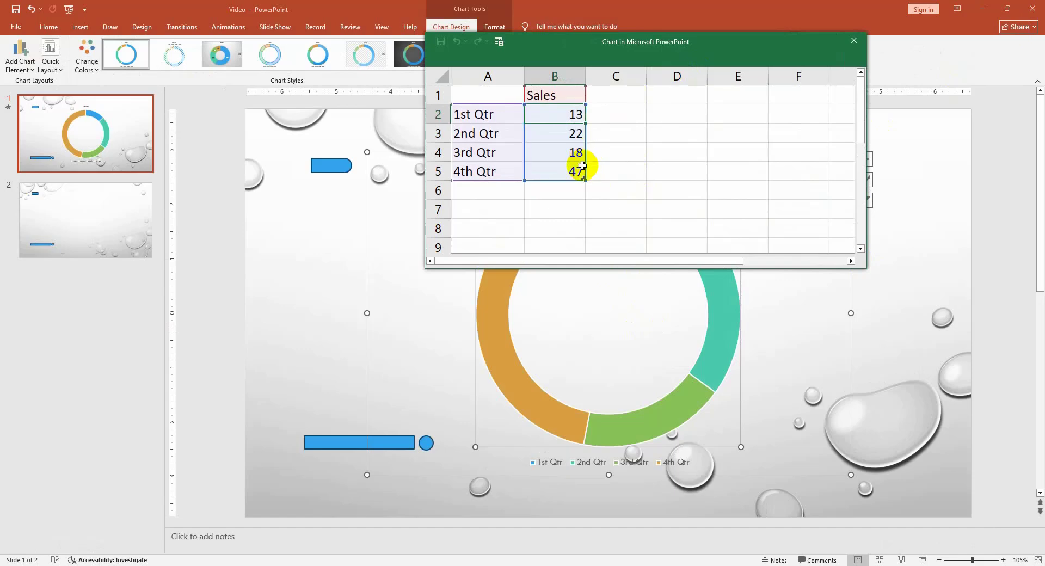
Select the sales values of all four quarters for review and close the chart data sheet.
left_click_drag(567, 123, 566, 165)
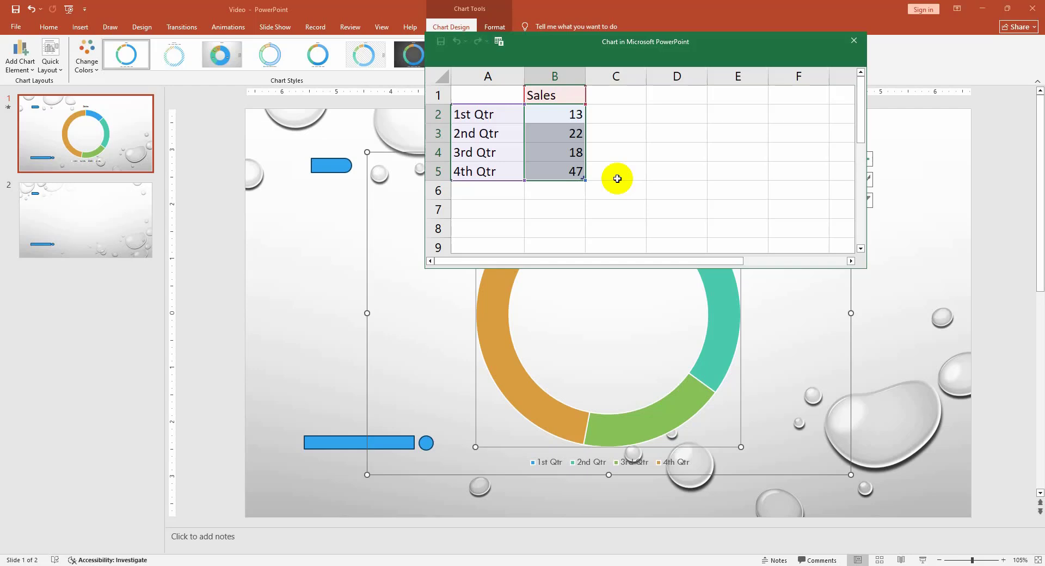
left_click(574, 152)
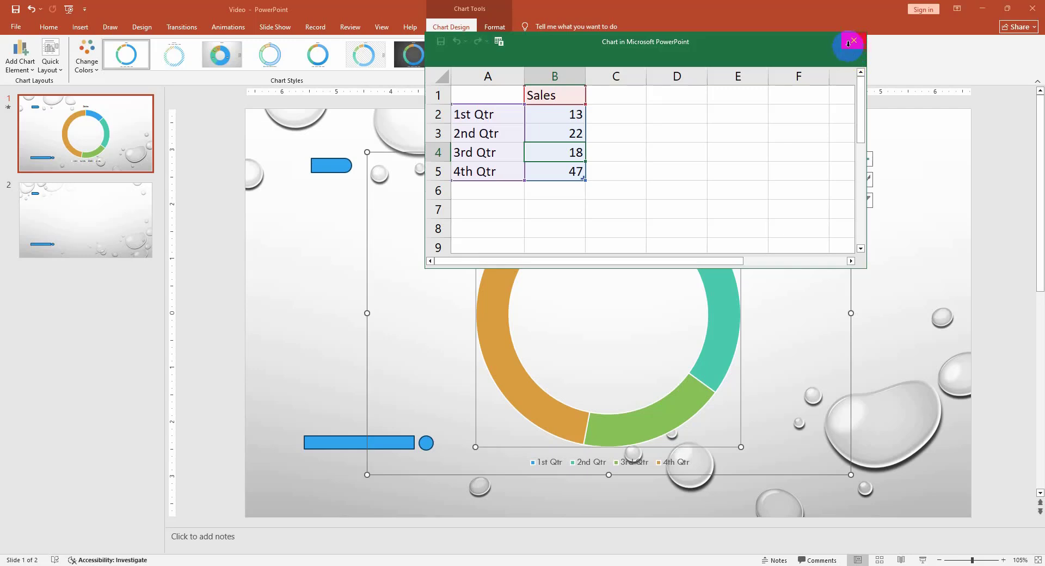
left_click_drag(576, 113, 557, 172)
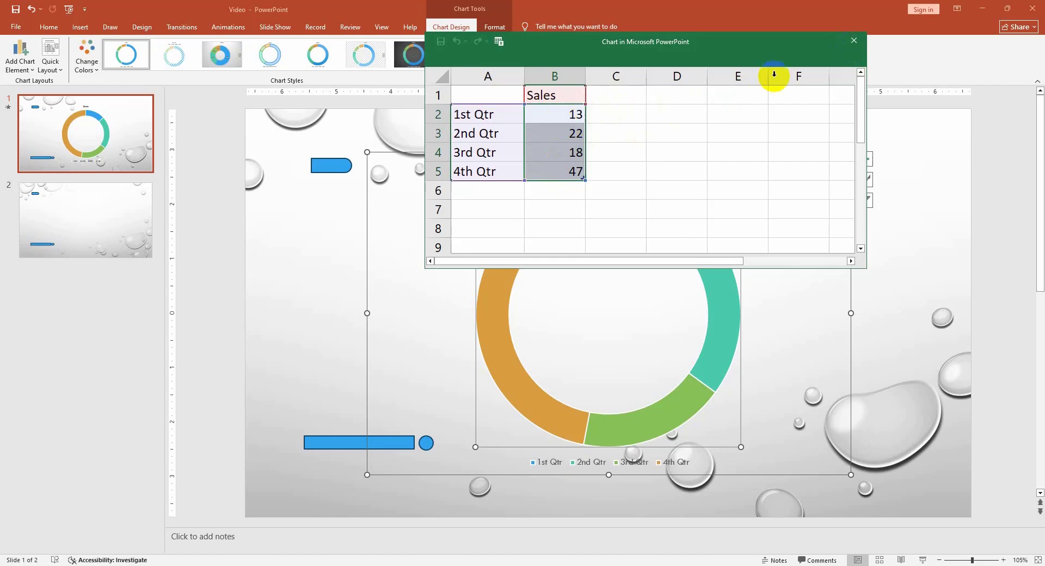
left_click(854, 40)
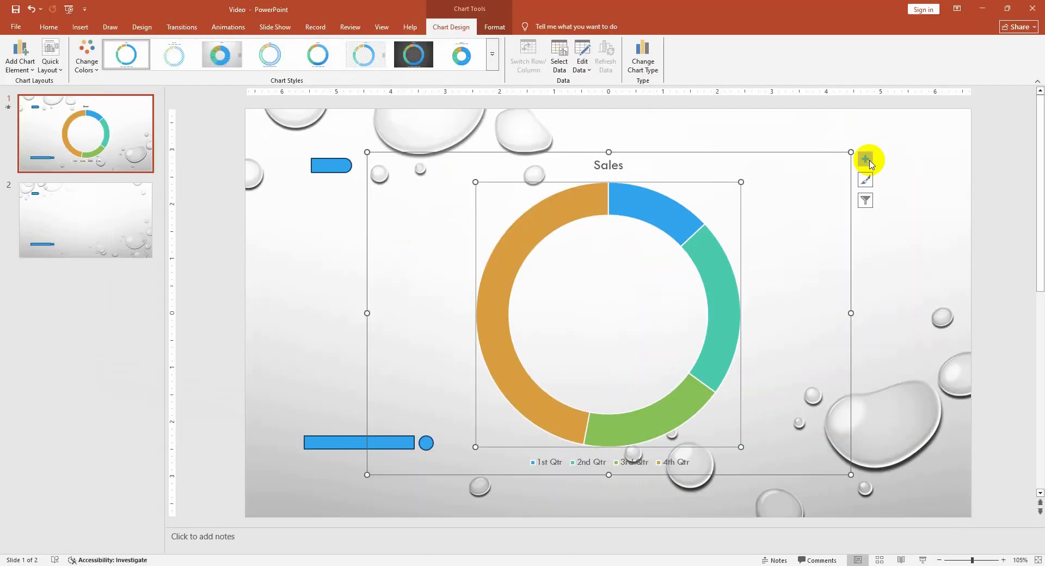
Add data labels to the doughnut chart.
left_click(865, 160)
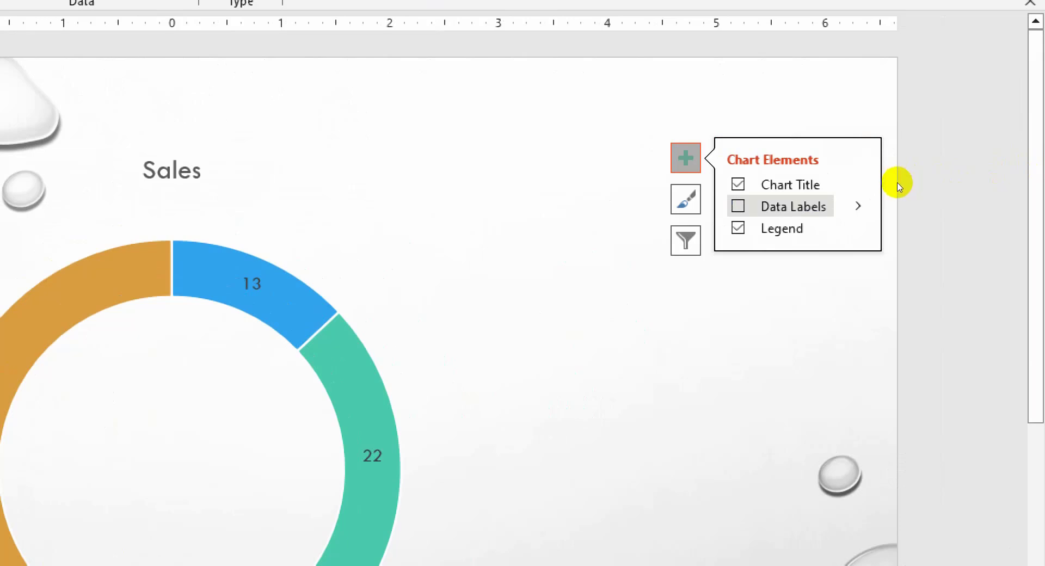
left_click(897, 186)
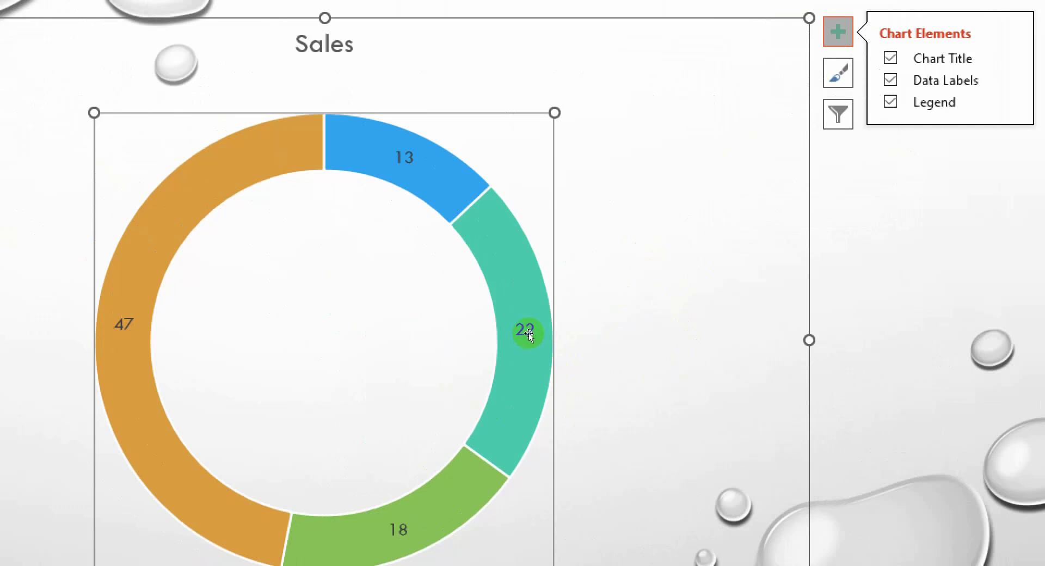
Reopen the chart data, compare the quarter names with their sales values, and close the data sheet.
right_click(517, 307)
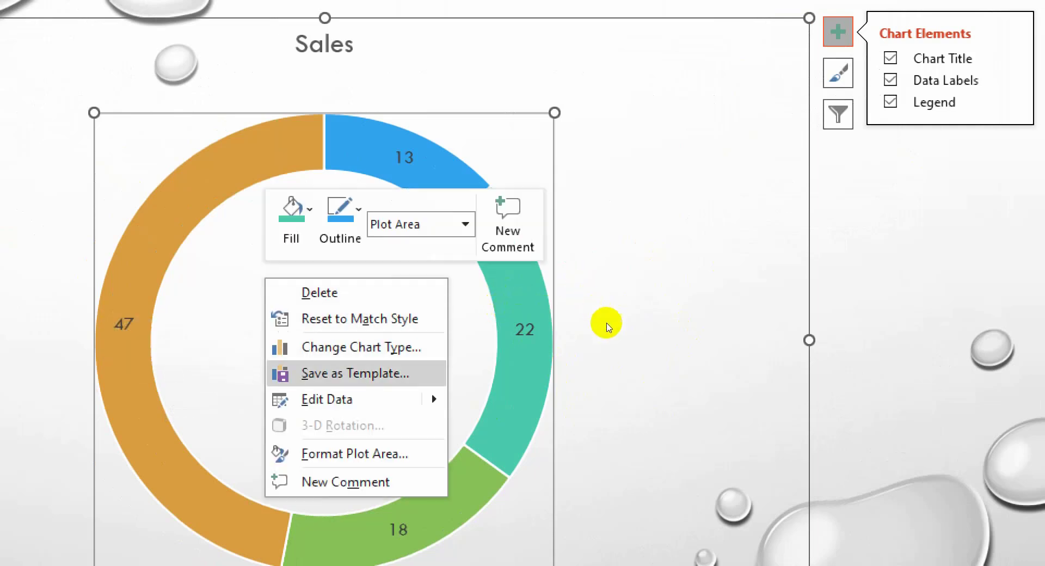
key("Escape")
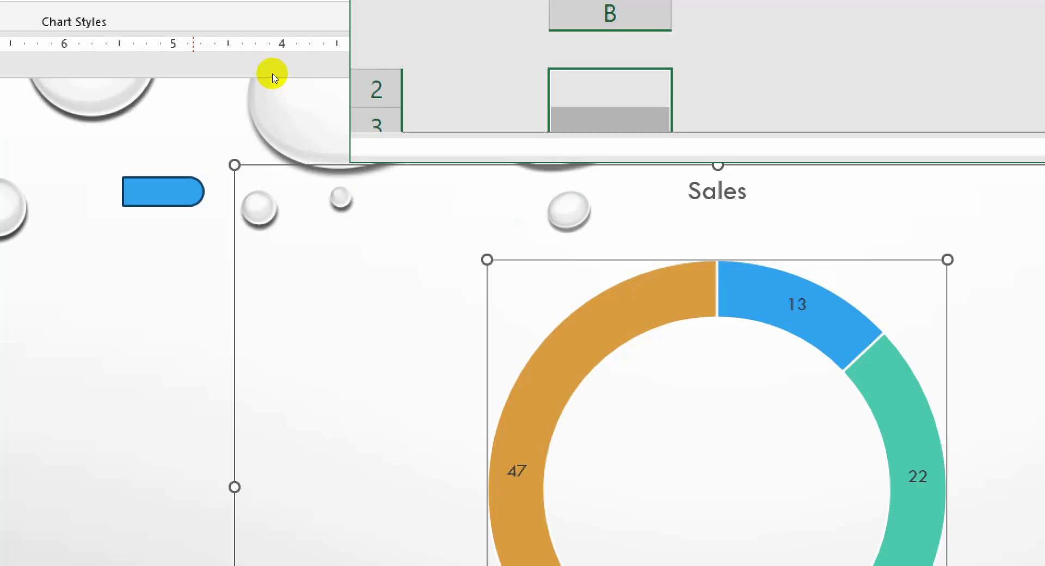
key("Left")
key("Down")
key("Down")
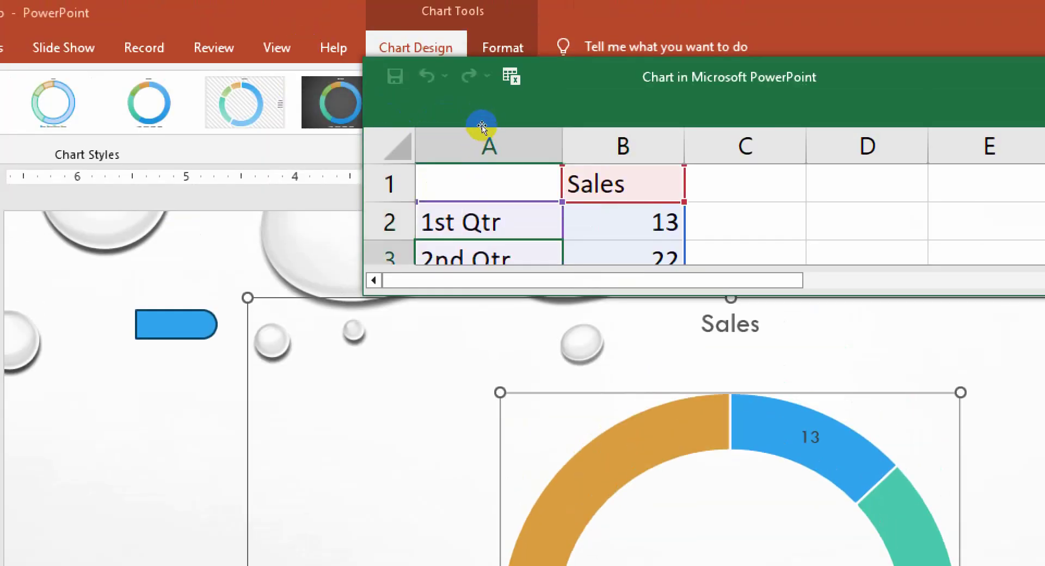
key("Up")
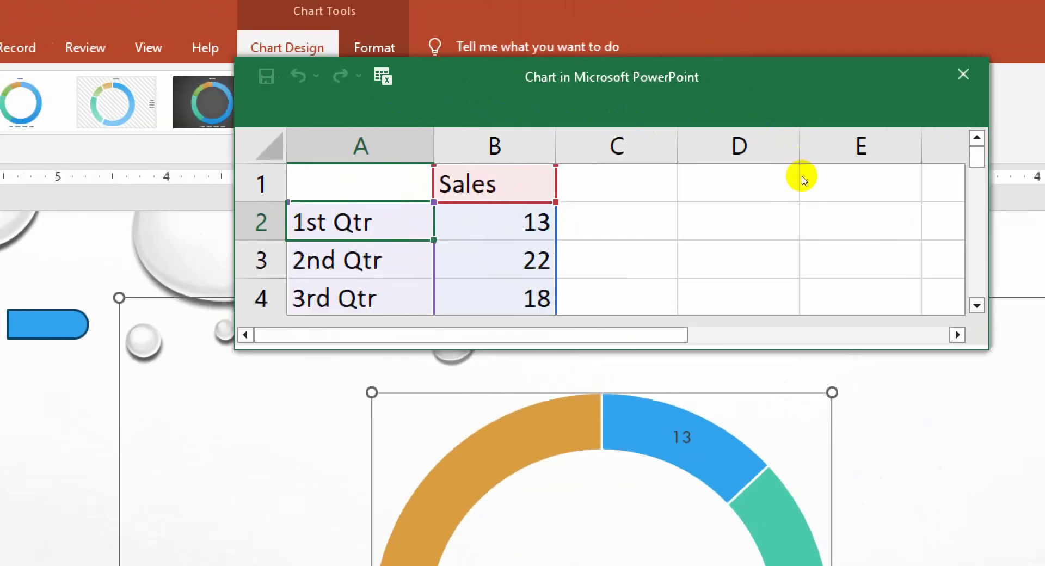
key("Down")
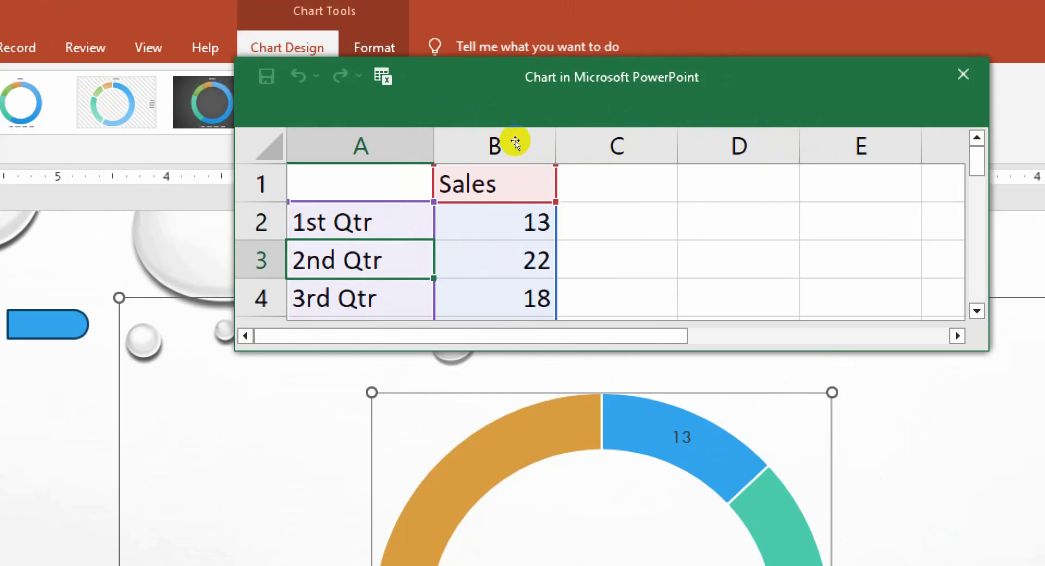
left_click(782, 42)
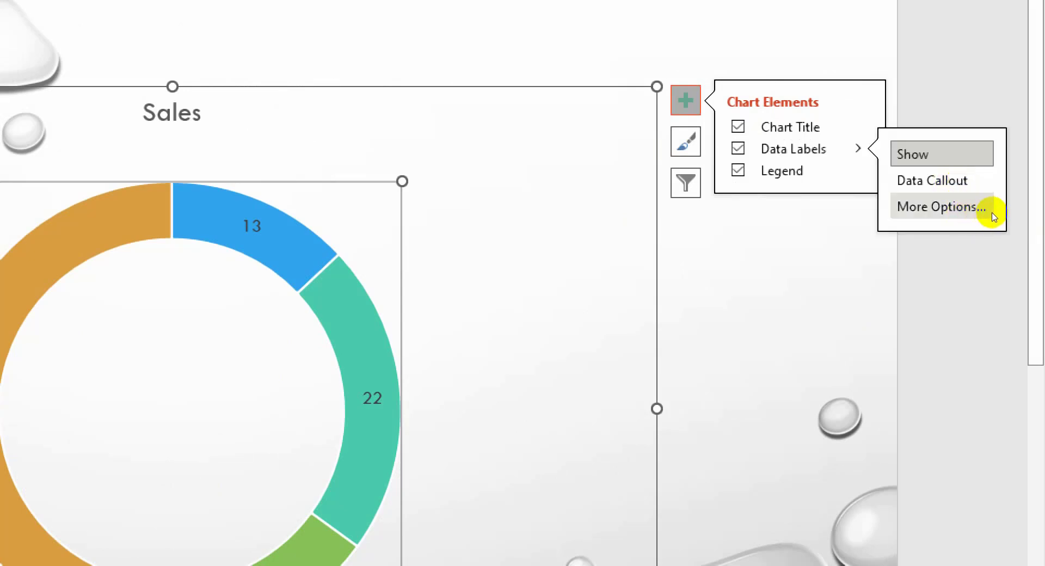
Set the data labels to show category name and percentage instead of value, and close the label formatting options.
left_click(937, 207)
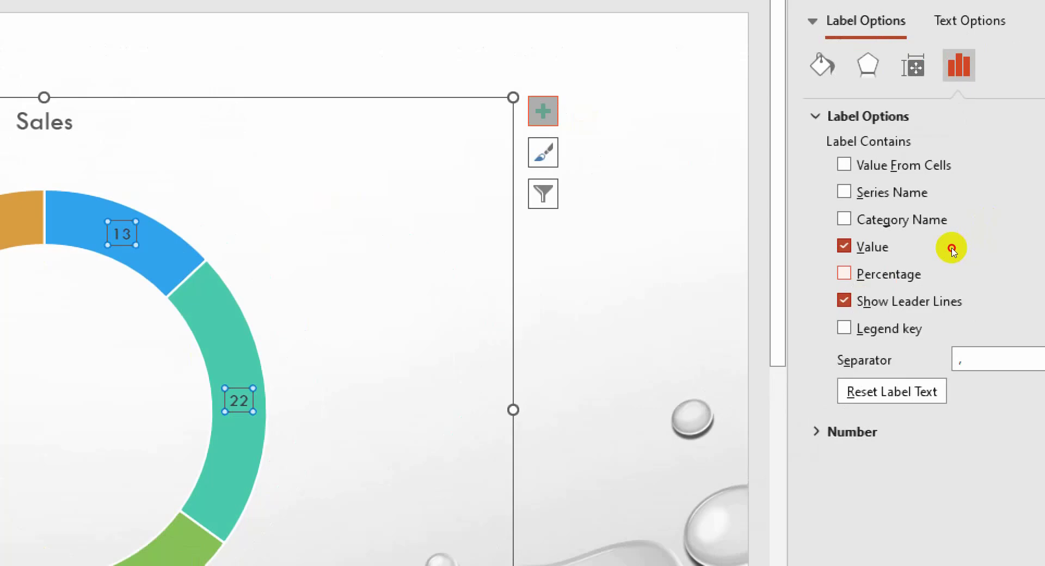
left_click(932, 243)
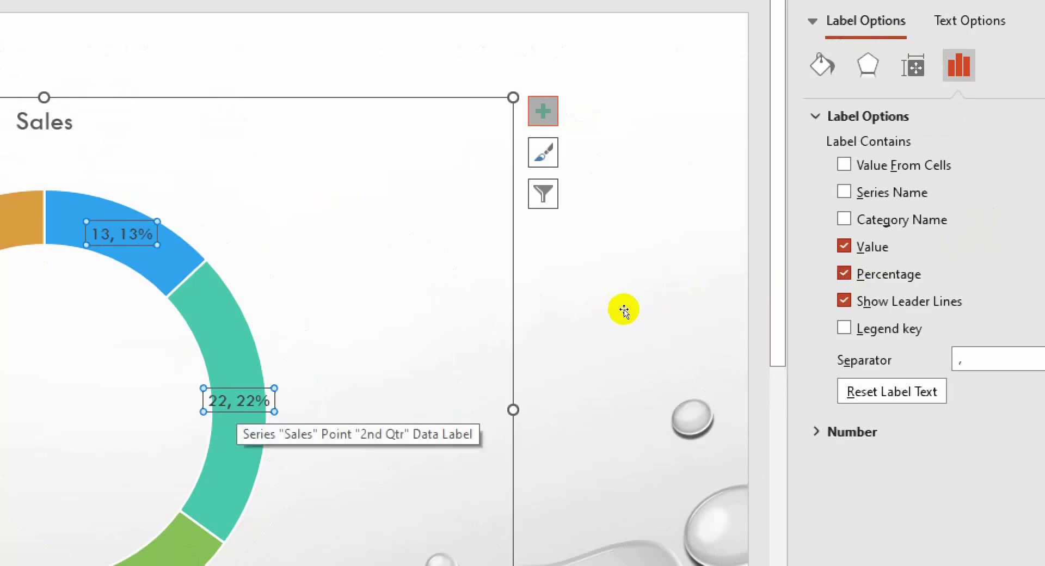
left_click(908, 218)
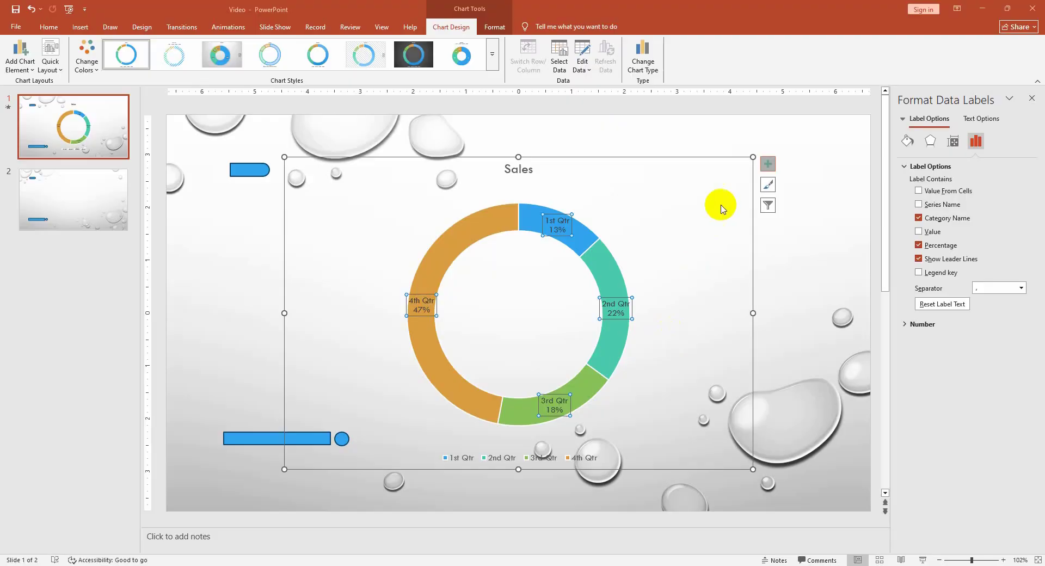
left_click(1032, 98)
left_click(827, 171)
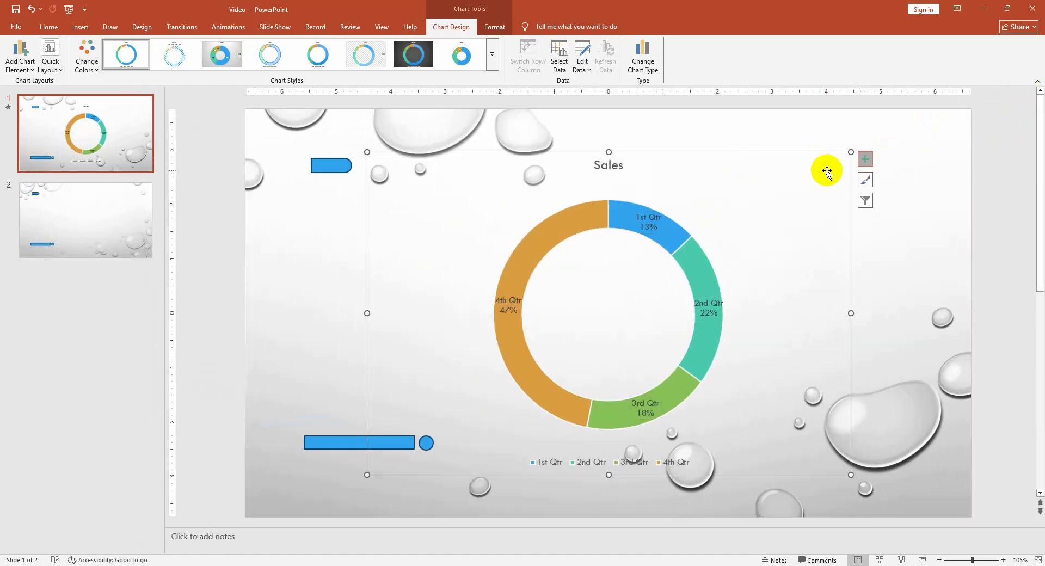
Reopen the detailed data label options, review which label contents are enabled, and close them.
left_click(865, 159)
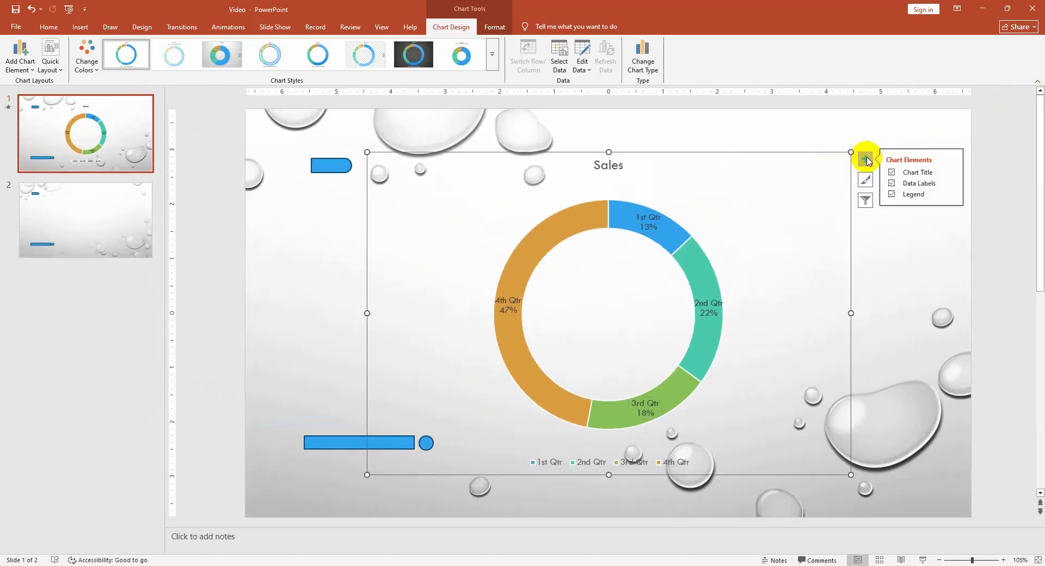
left_click(953, 187)
left_click(980, 212)
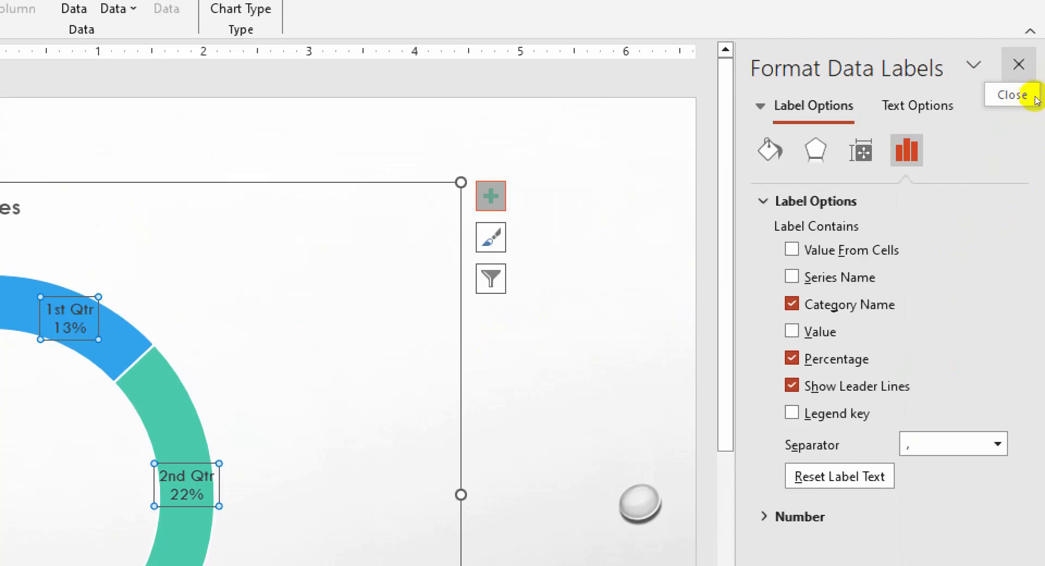
left_click(1020, 65)
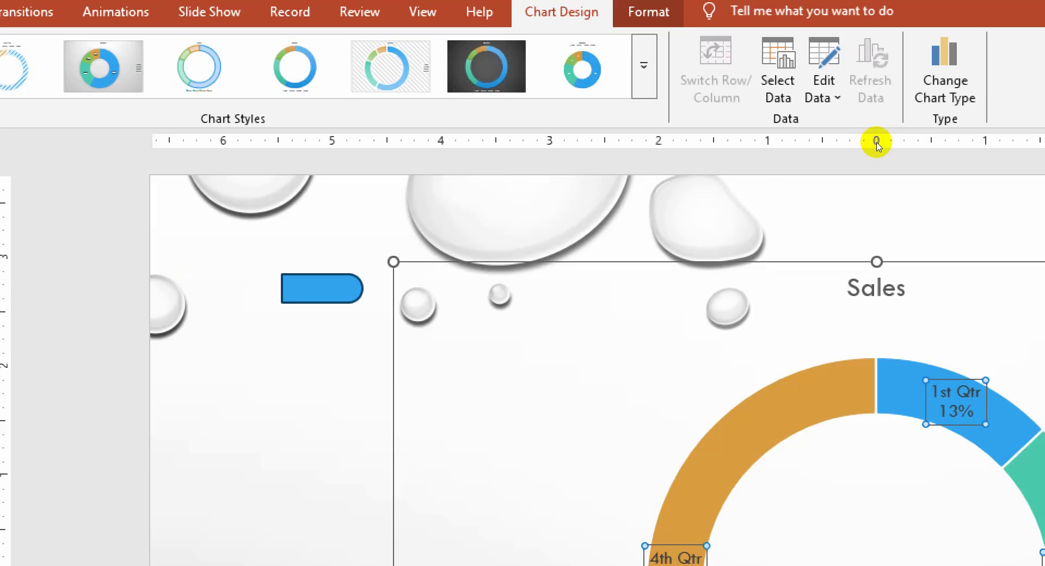
Open the series formatting options for the doughnut's Sales data.
left_click(1, 22)
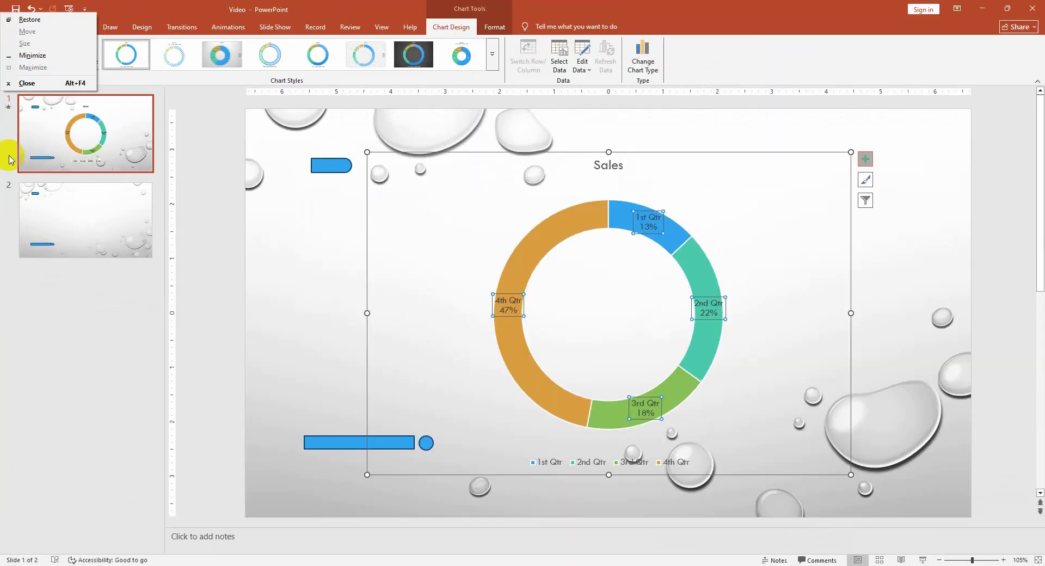
left_click(591, 298)
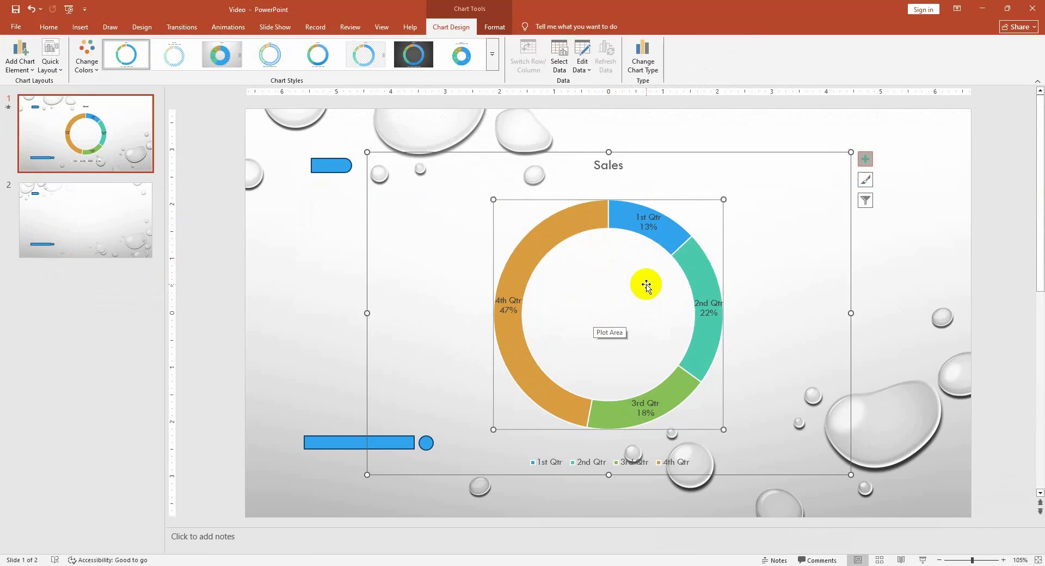
mouse_move(708, 284)
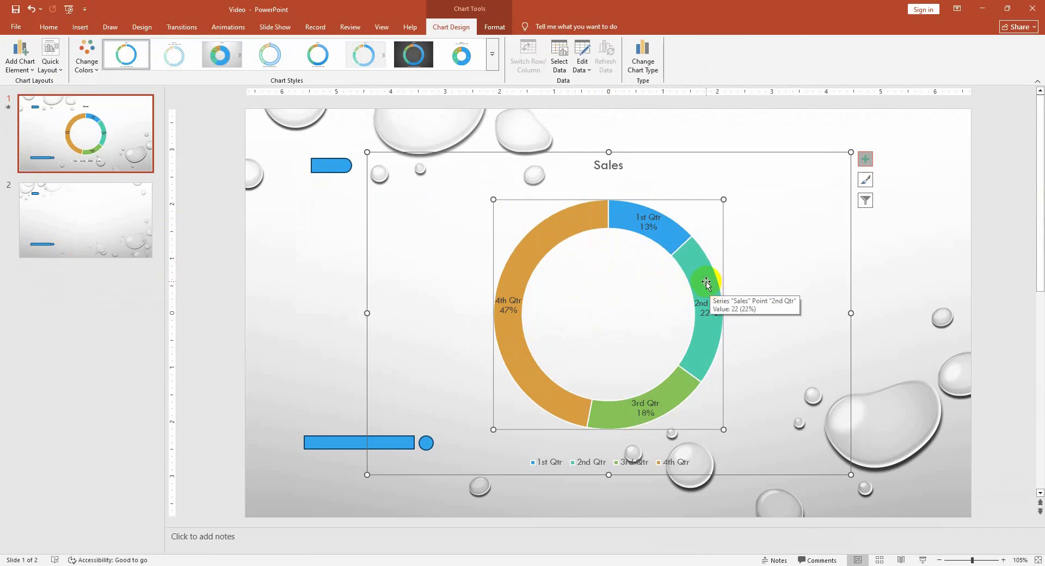
double_click(703, 280)
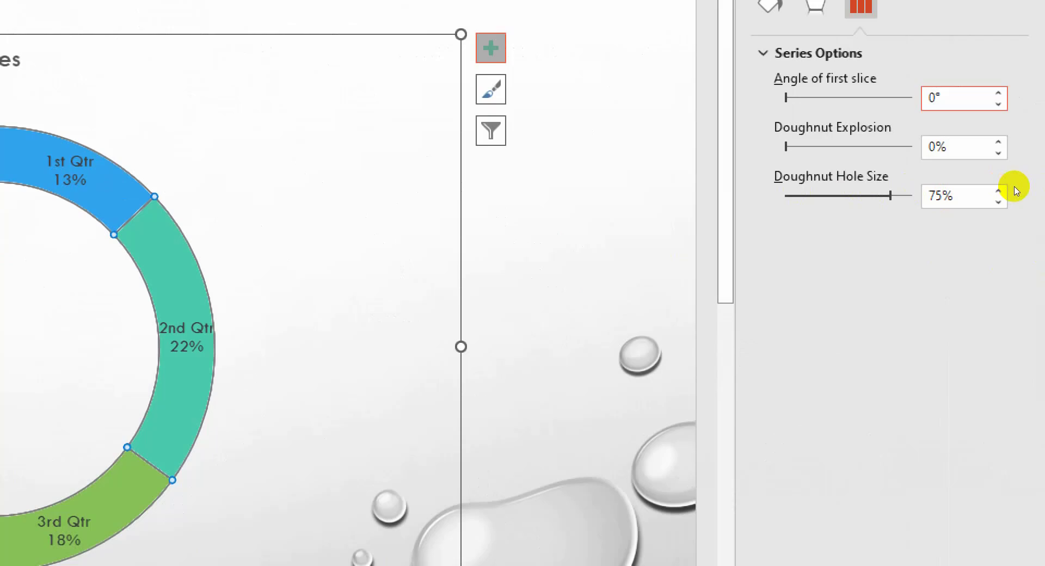
Move the doughnut chart to the right edge of the slide and close its formatting options.
left_click(4, 563)
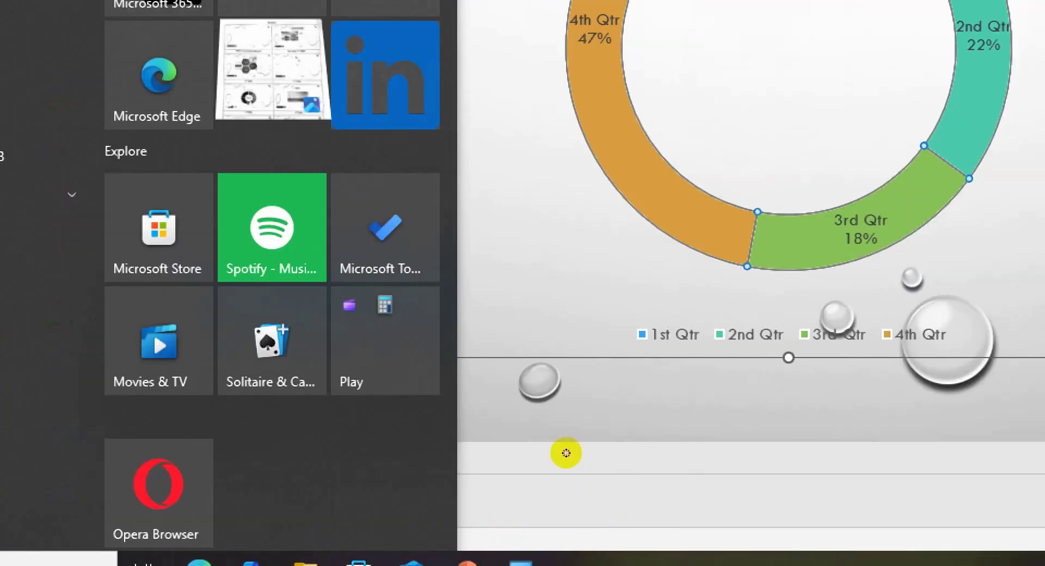
left_click(567, 453)
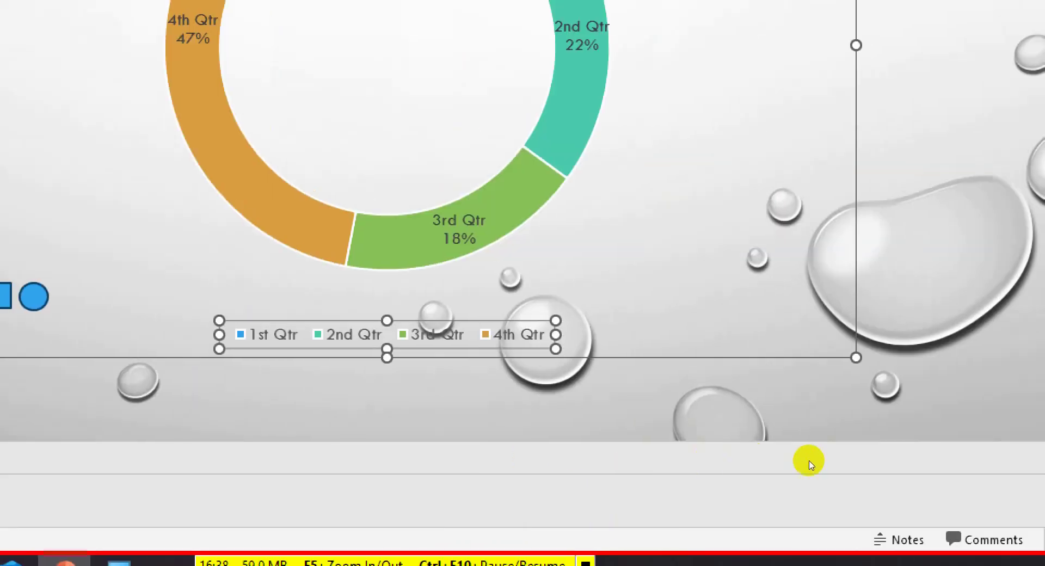
left_click_drag(750, 440, 884, 443)
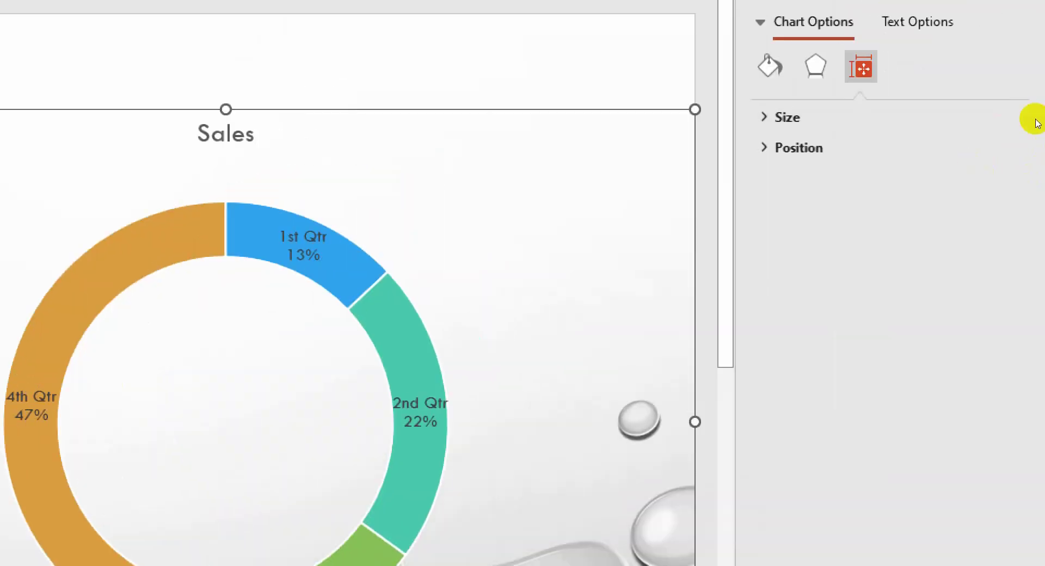
left_click(1032, 94)
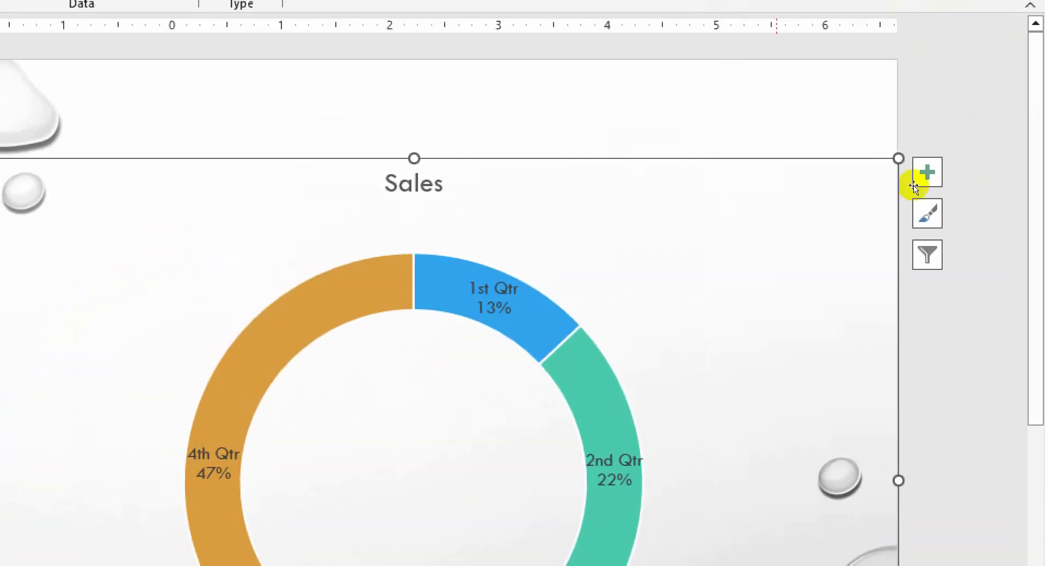
Reopen the doughnut's series options, raise the angle of first slice to 25°, and return it to 0°.
double_click(821, 273)
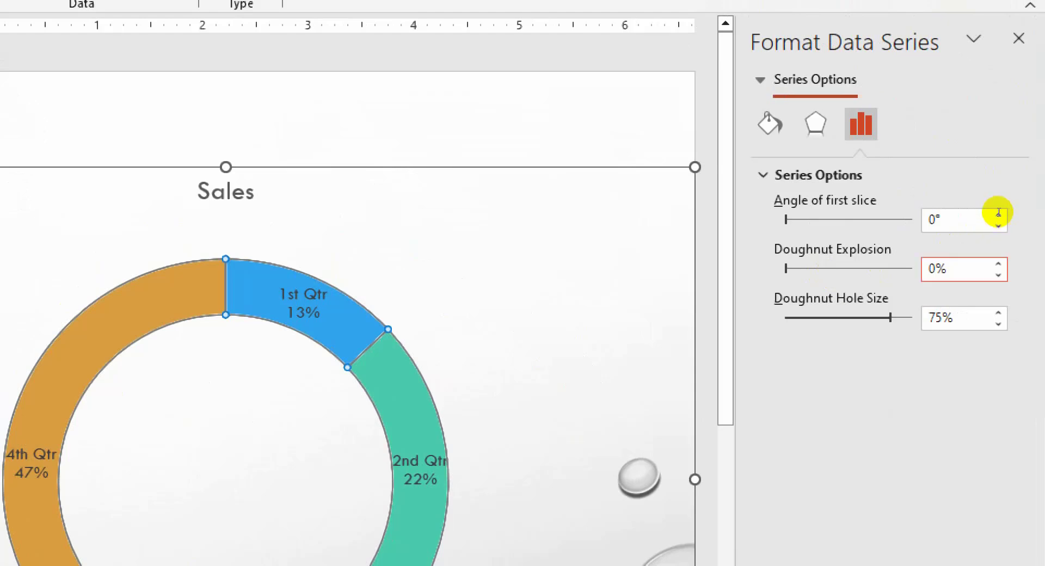
left_click(998, 215)
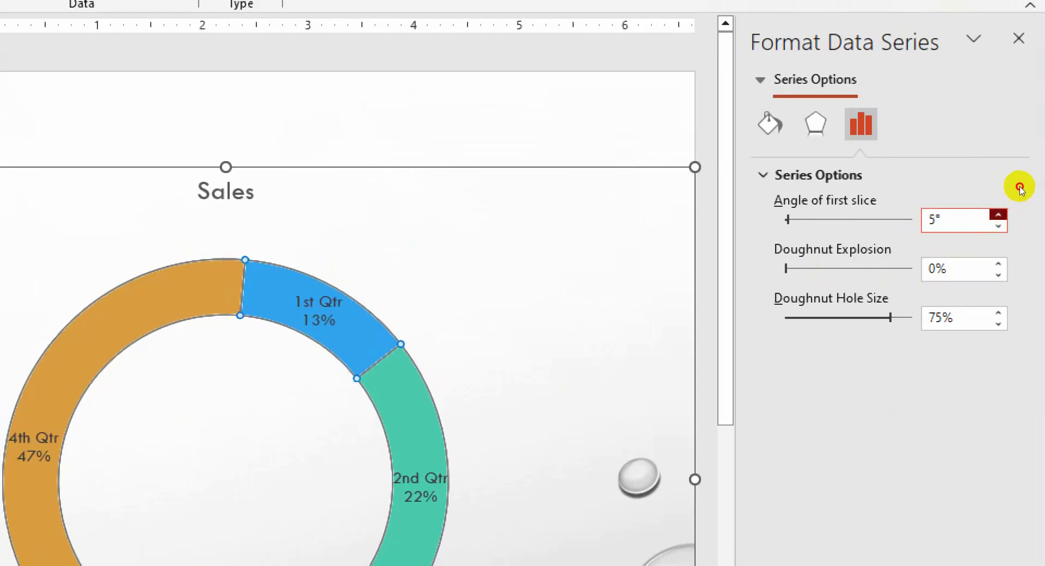
left_click(999, 215)
left_click(998, 215)
left_click(998, 215)
left_click(999, 215)
left_click(999, 215)
left_click(998, 215)
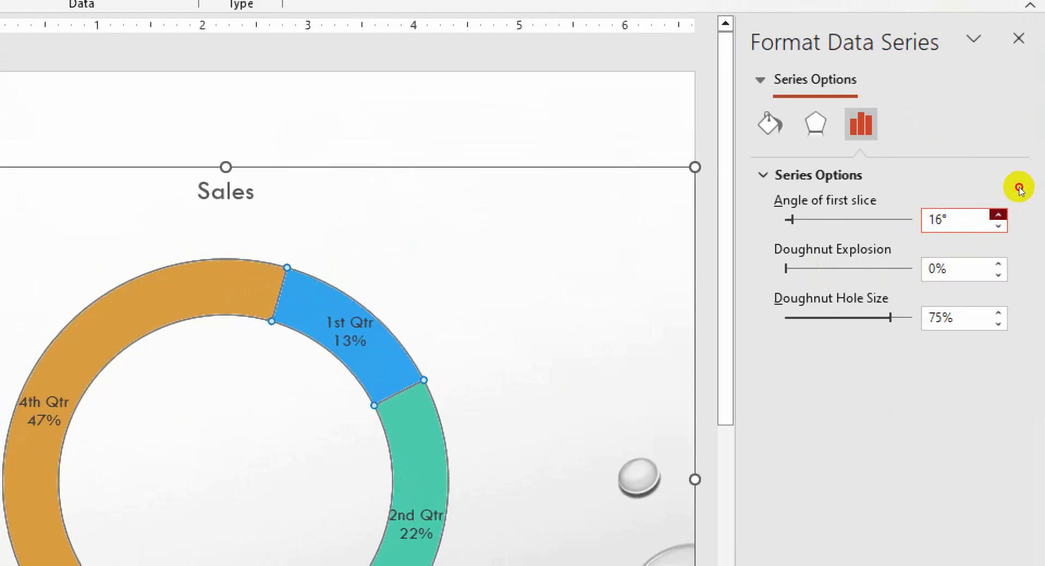
left_click(999, 215)
left_click(999, 215)
left_click(998, 215)
left_click(998, 215)
left_click(999, 215)
left_click(998, 215)
left_click(998, 215)
left_click(999, 215)
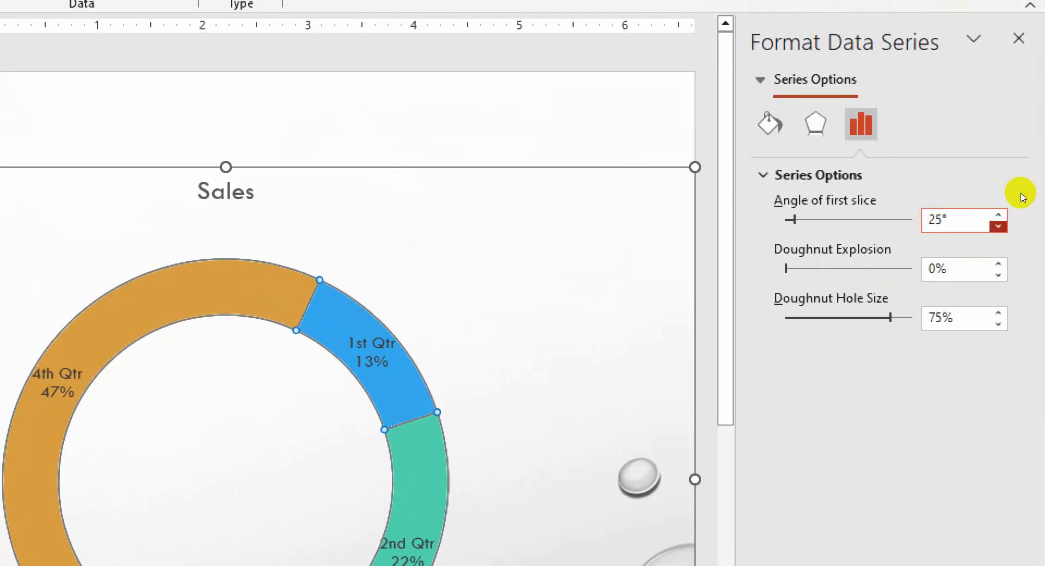
left_click(998, 227)
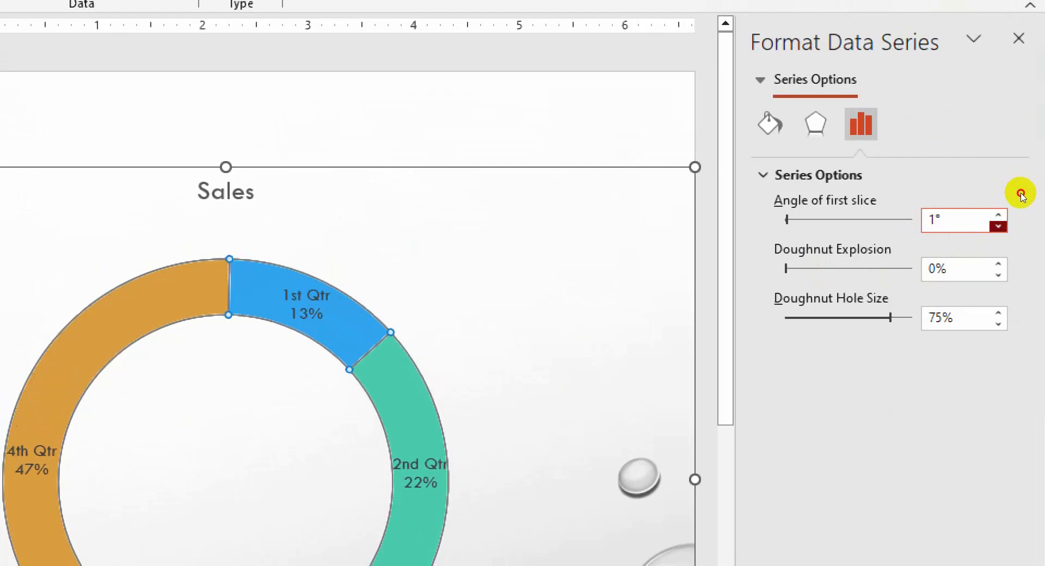
left_click(998, 227)
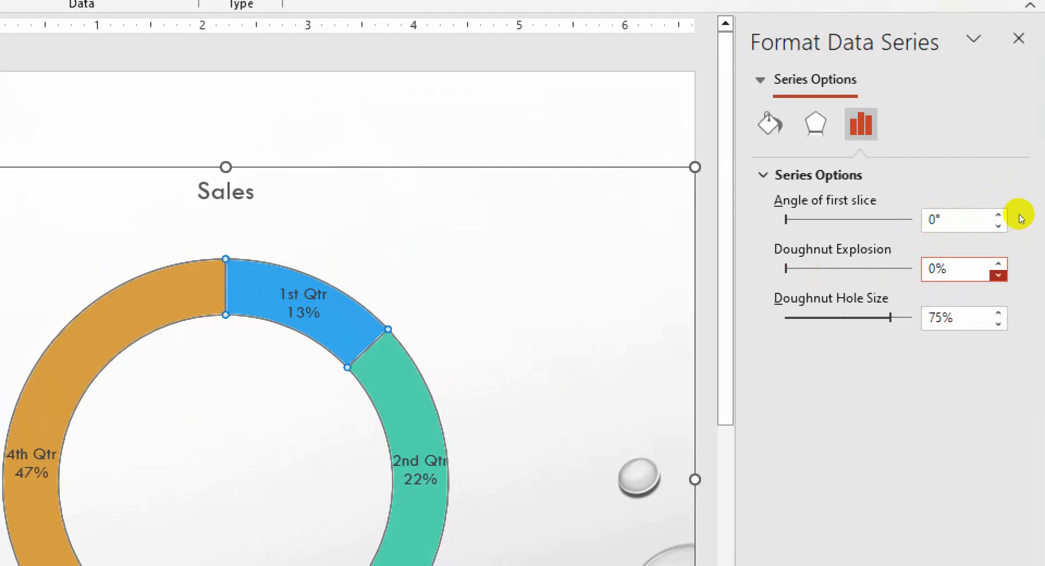
Set the doughnut explosion to 5% to separate the slices.
left_click(999, 264)
left_click(998, 264)
left_click(998, 263)
left_click(998, 264)
left_click(998, 264)
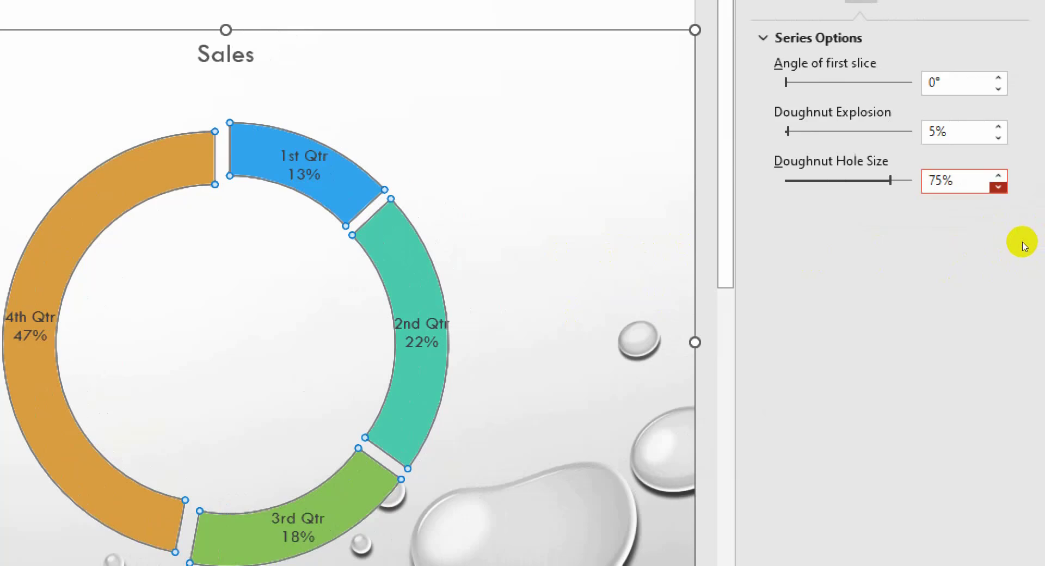
Set the doughnut hole size to 53% and the doughnut explosion to 2%, and close the formatting options.
left_click(998, 187)
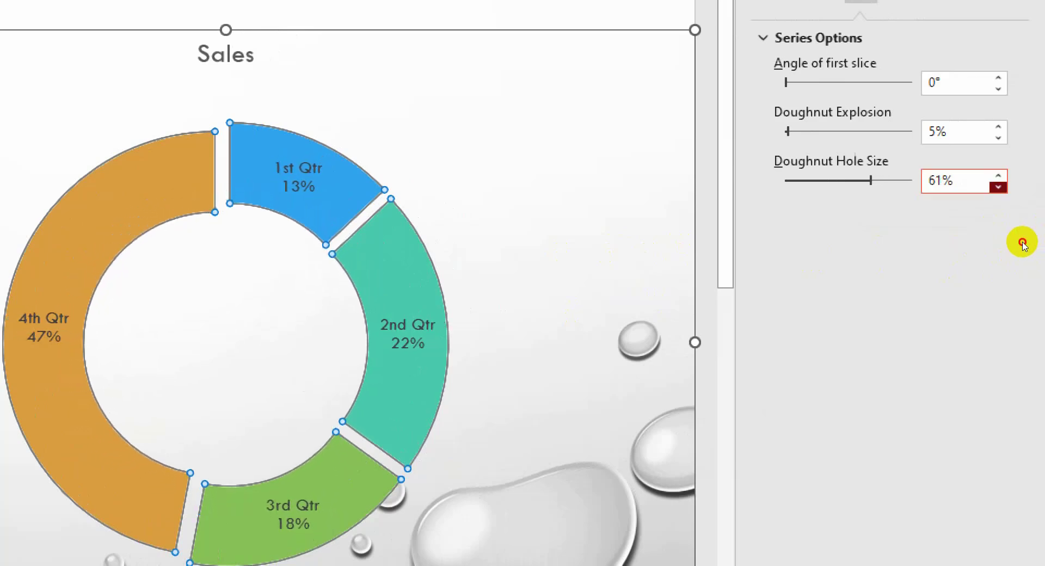
left_click(999, 138)
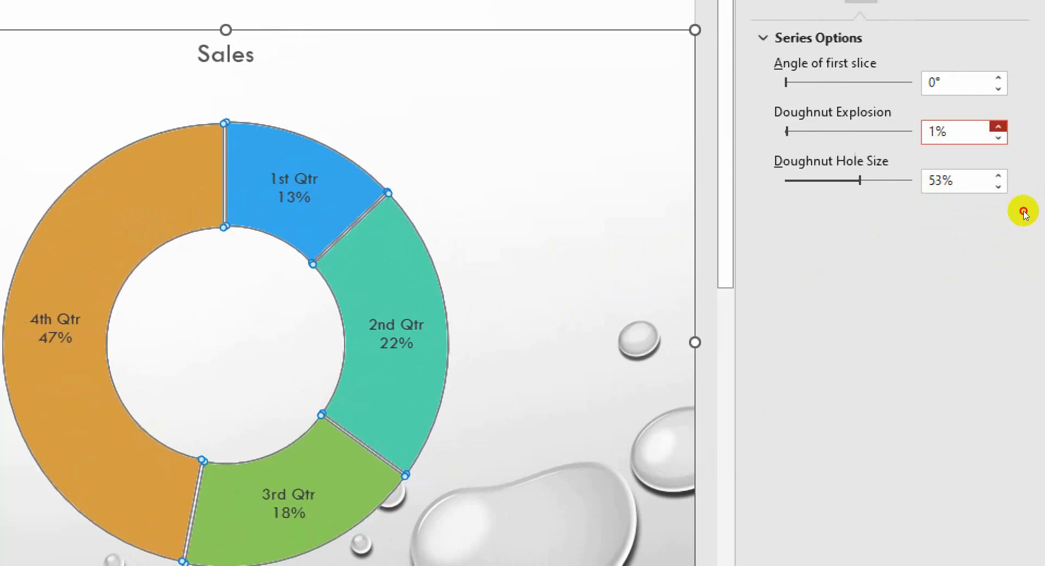
left_click(998, 126)
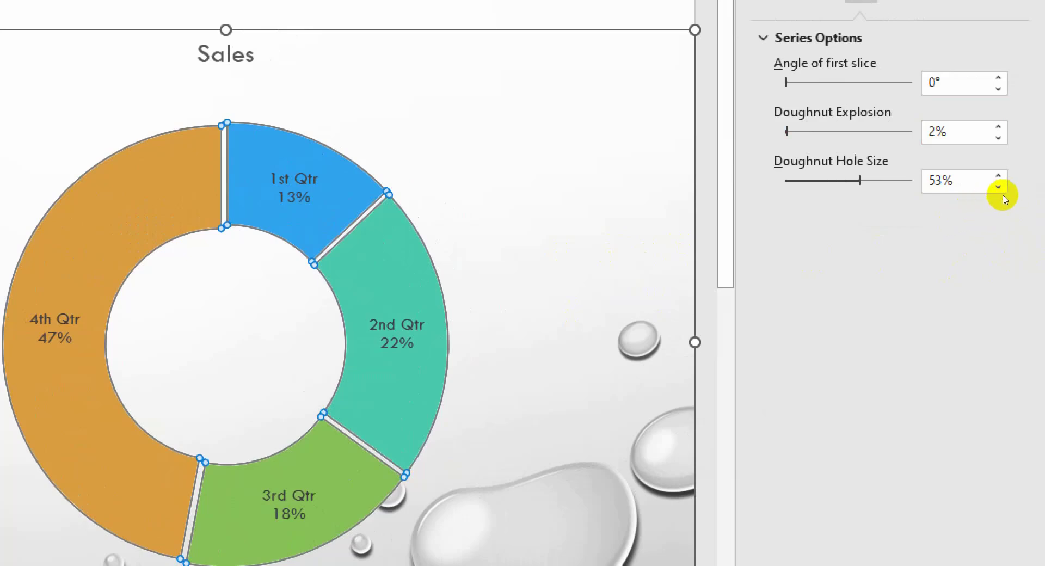
key("Escape")
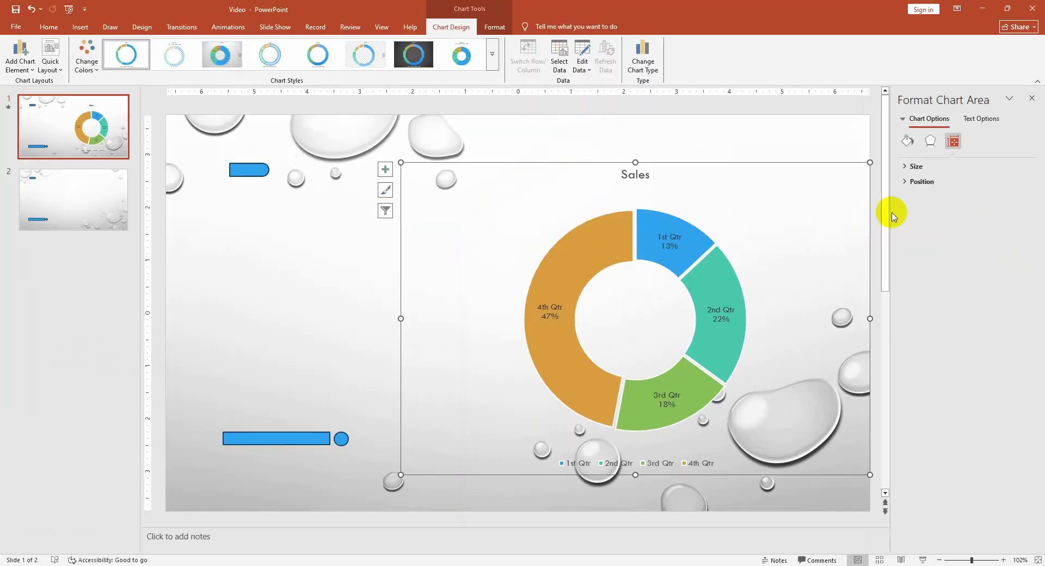
left_click(1037, 105)
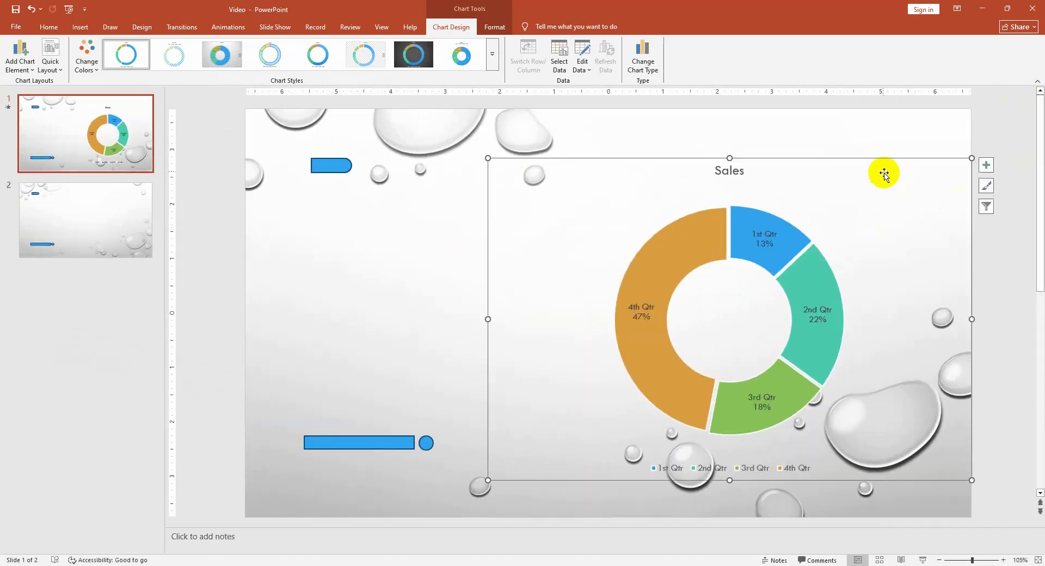
Move the doughnut chart back to the centre of the slide and bring up the chart area's formatting options.
left_click_drag(870, 161, 735, 154)
double_click(681, 270)
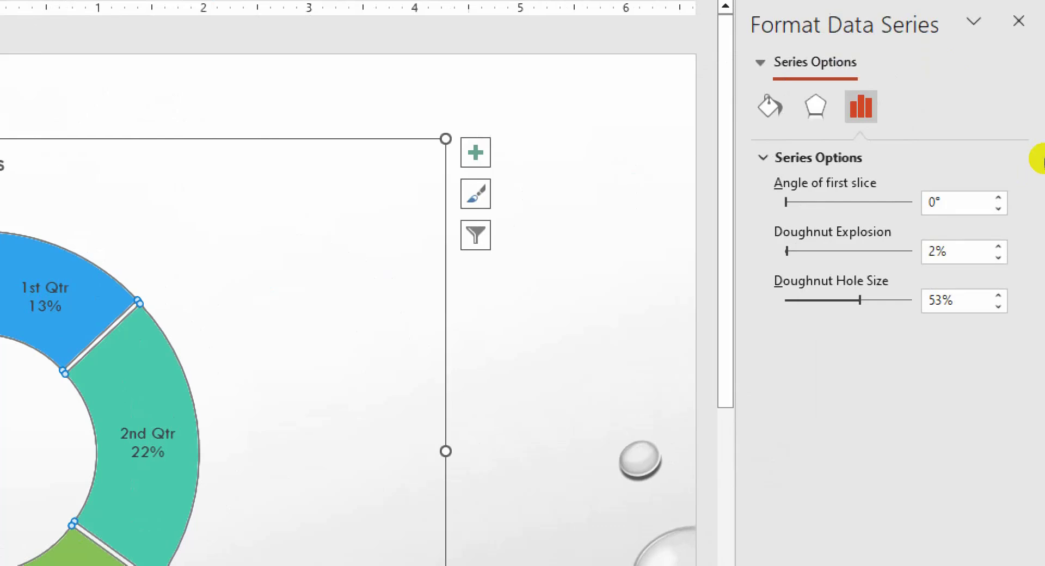
left_click(761, 92)
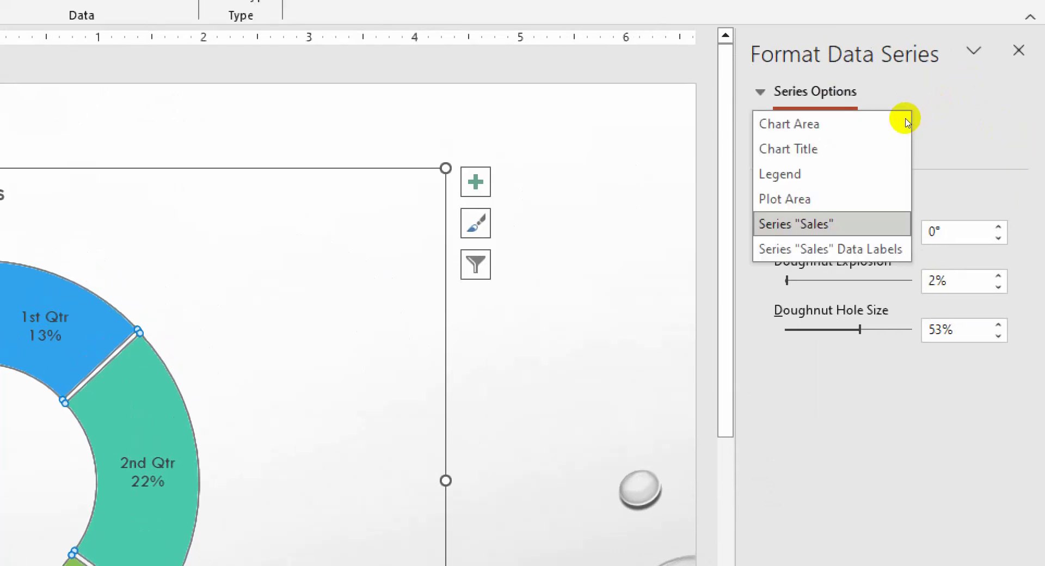
left_click(922, 189)
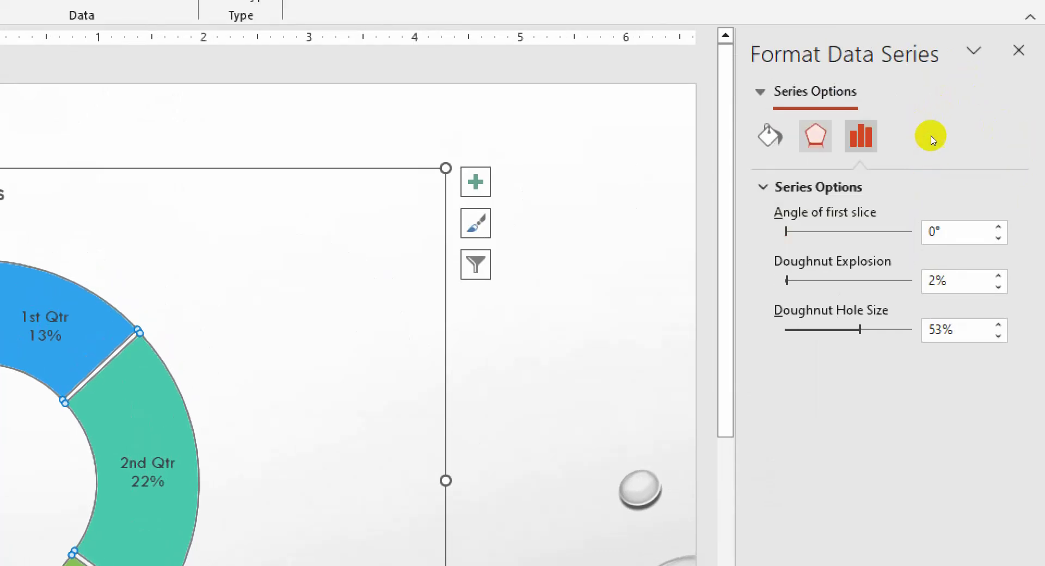
left_click(907, 121)
left_click(910, 125)
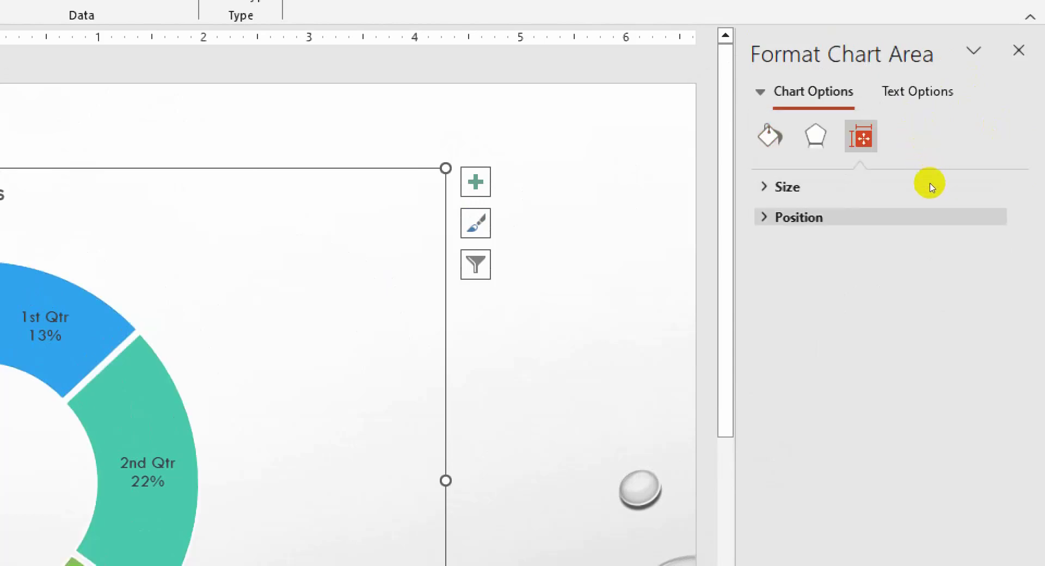
Examine the chart area's size, fill, shadow and glow settings, and close the formatting options.
left_click(917, 187)
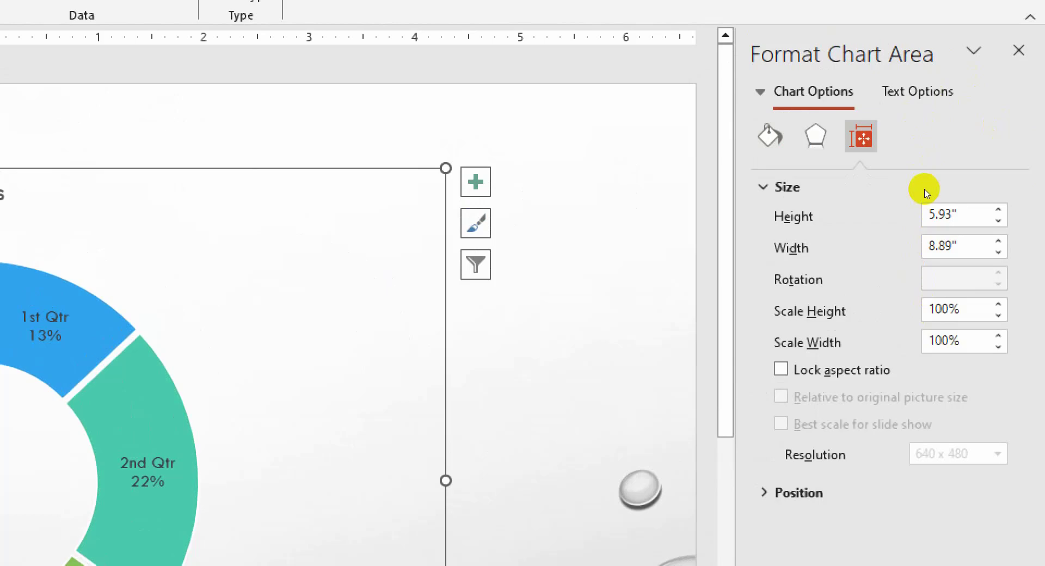
left_click(928, 150)
left_click(911, 150)
left_click(909, 166)
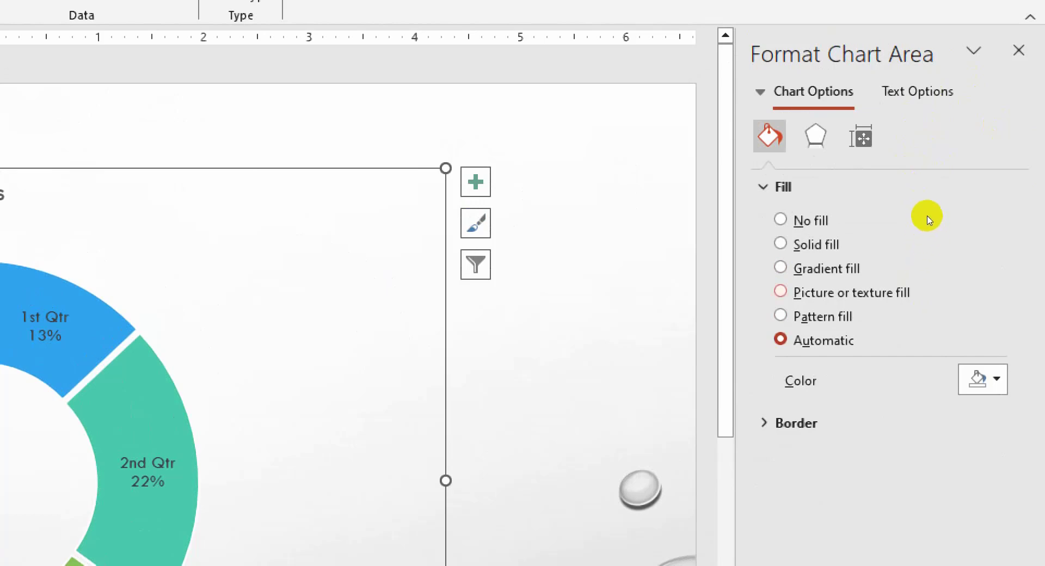
left_click(924, 145)
left_click(914, 170)
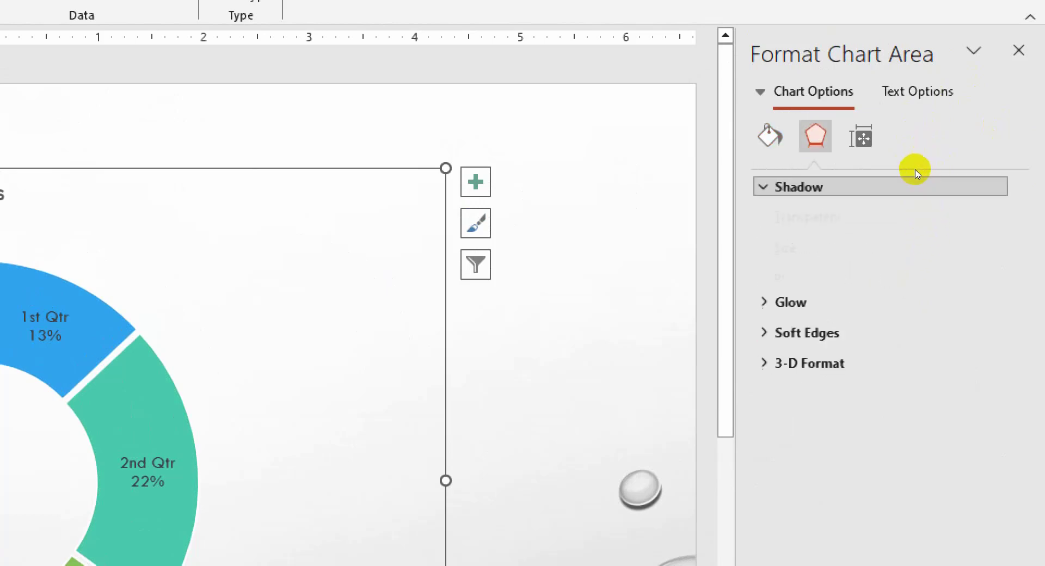
left_click(920, 458)
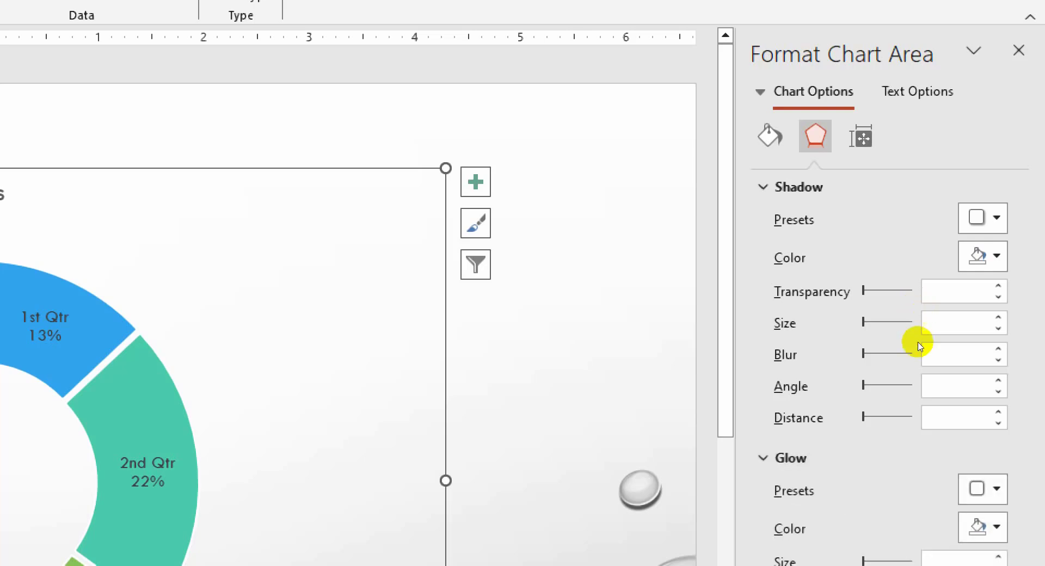
left_click(919, 73)
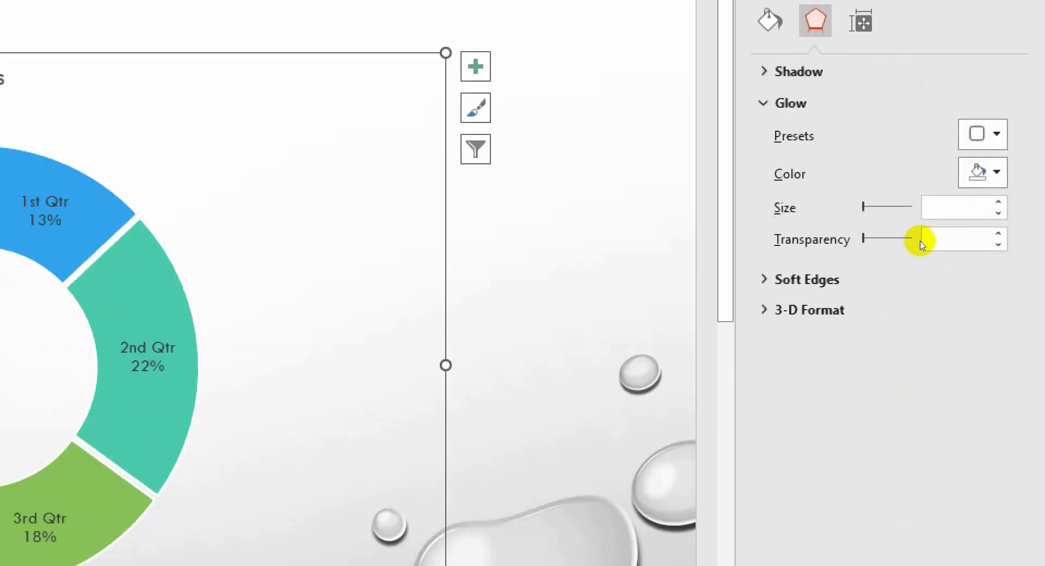
left_click(910, 103)
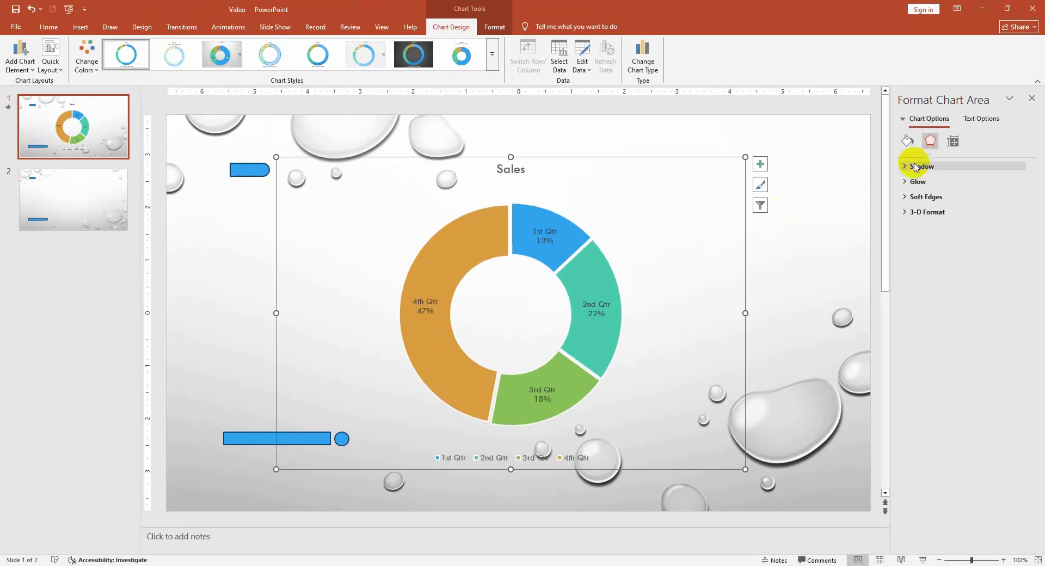
left_click(1032, 98)
Examine the doughnut series' formatting options, including its fill, shadow, soft edges and series settings.
double_click(700, 275)
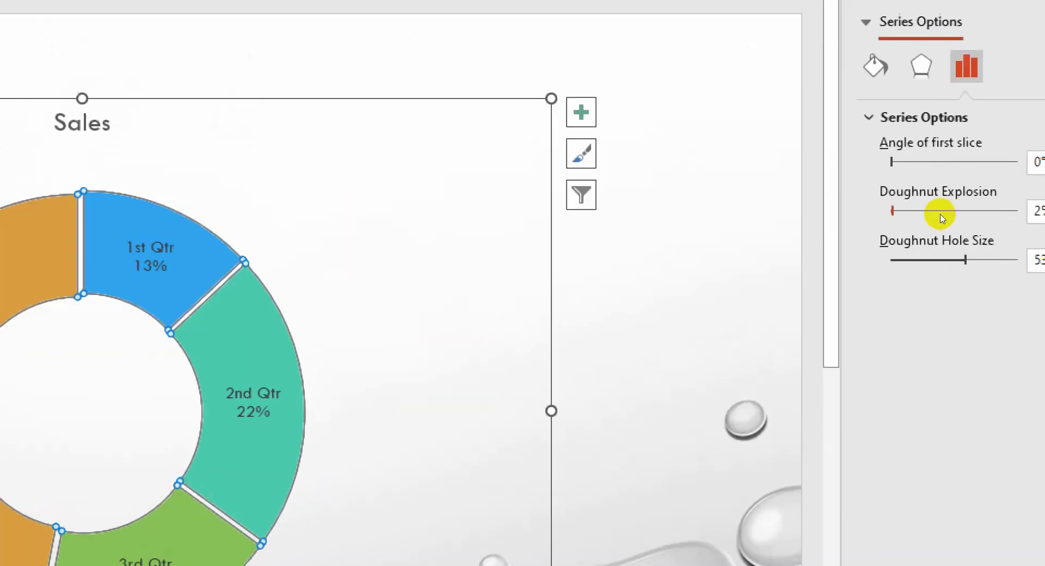
left_click(816, 135)
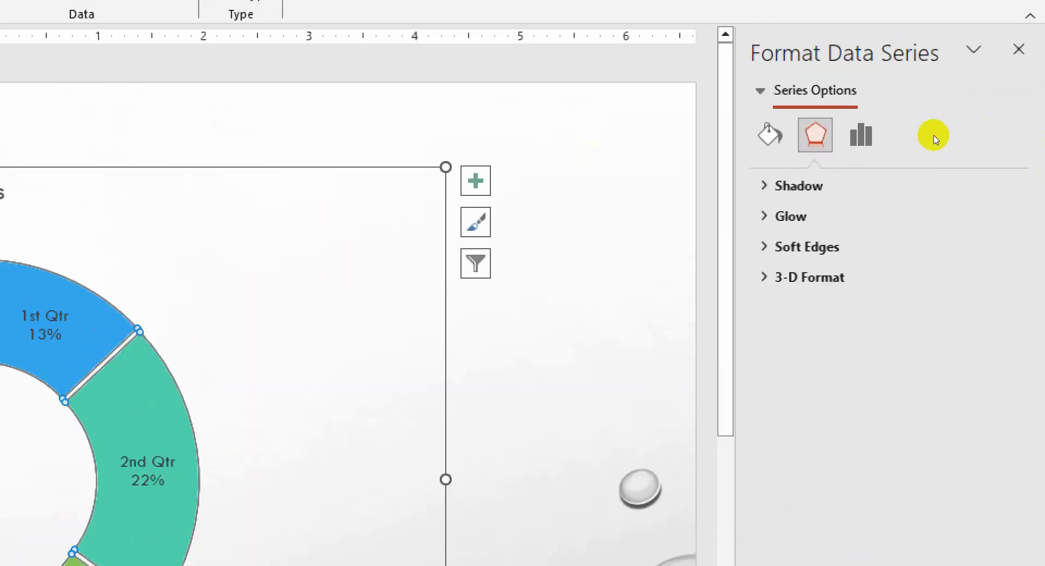
left_click(770, 135)
left_click(862, 135)
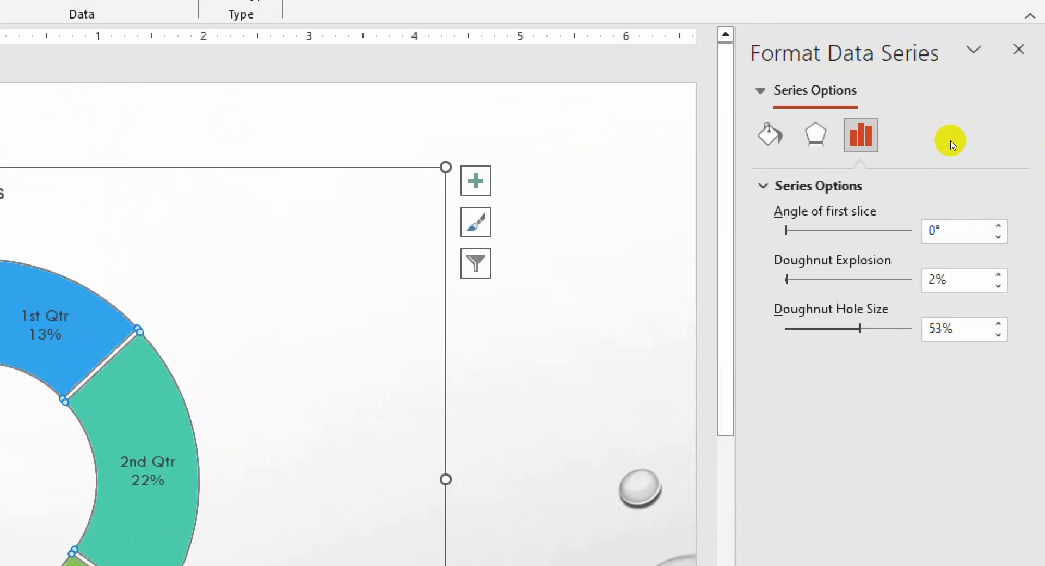
left_click(936, 184)
left_click(934, 186)
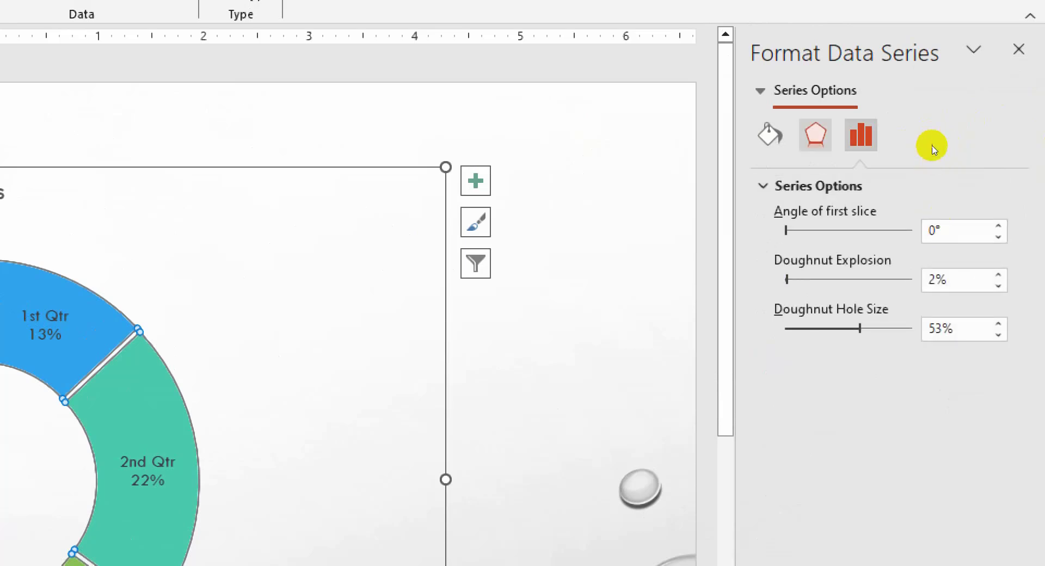
left_click(816, 135)
left_click(923, 182)
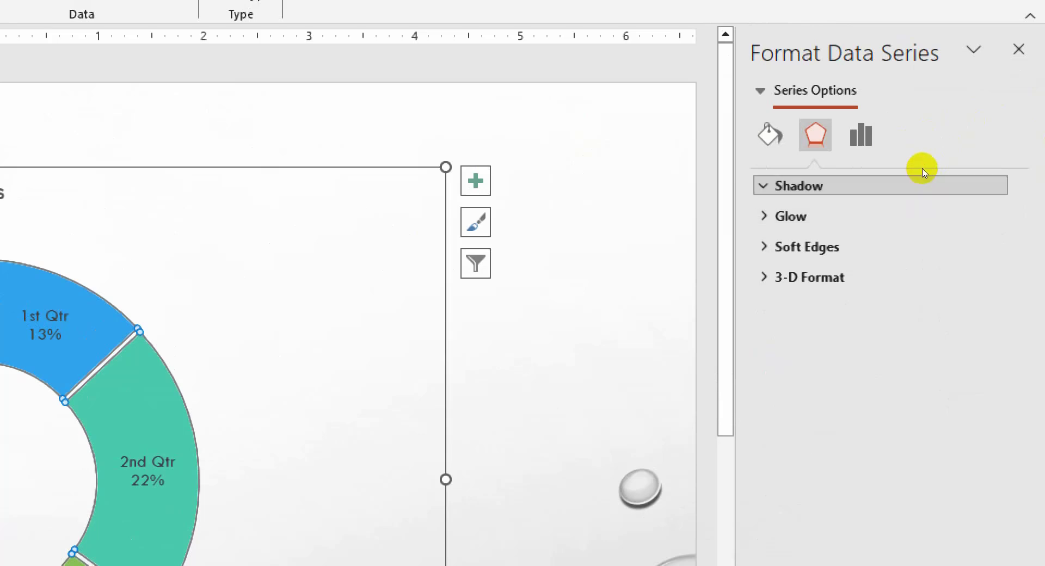
left_click(917, 183)
left_click(921, 244)
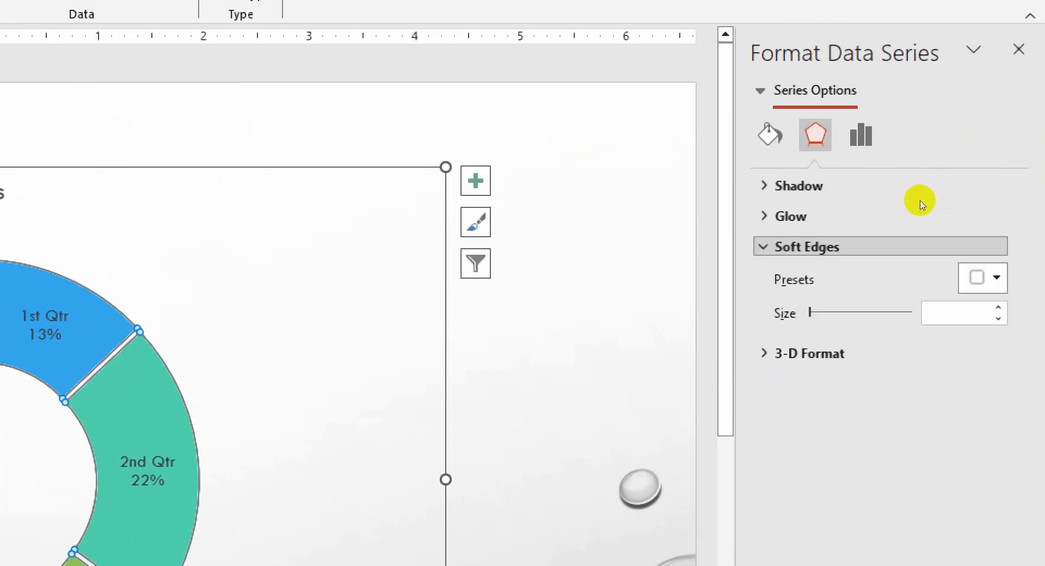
left_click(920, 246)
left_click(770, 135)
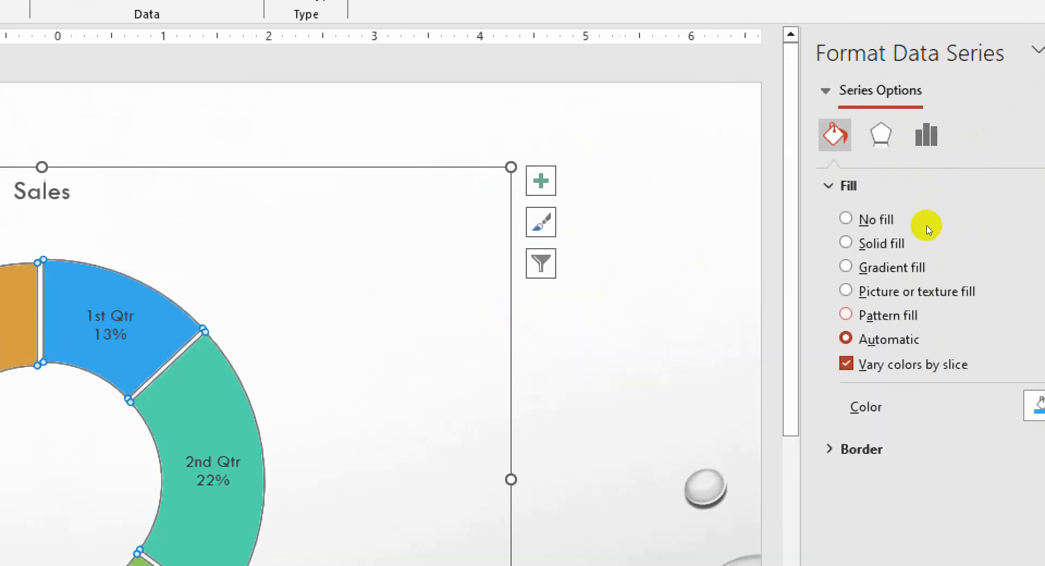
left_click(846, 292)
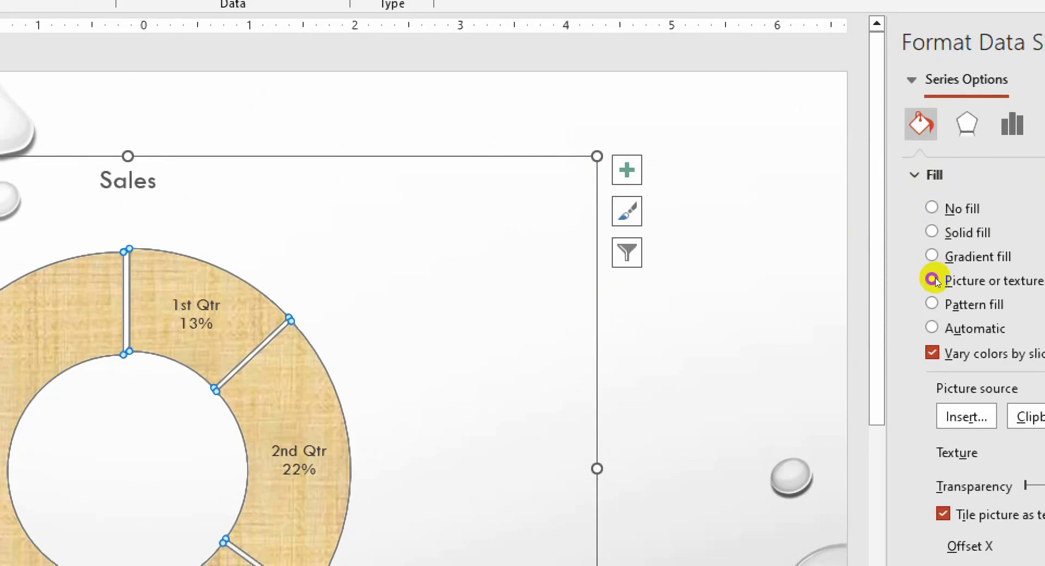
left_click(967, 417)
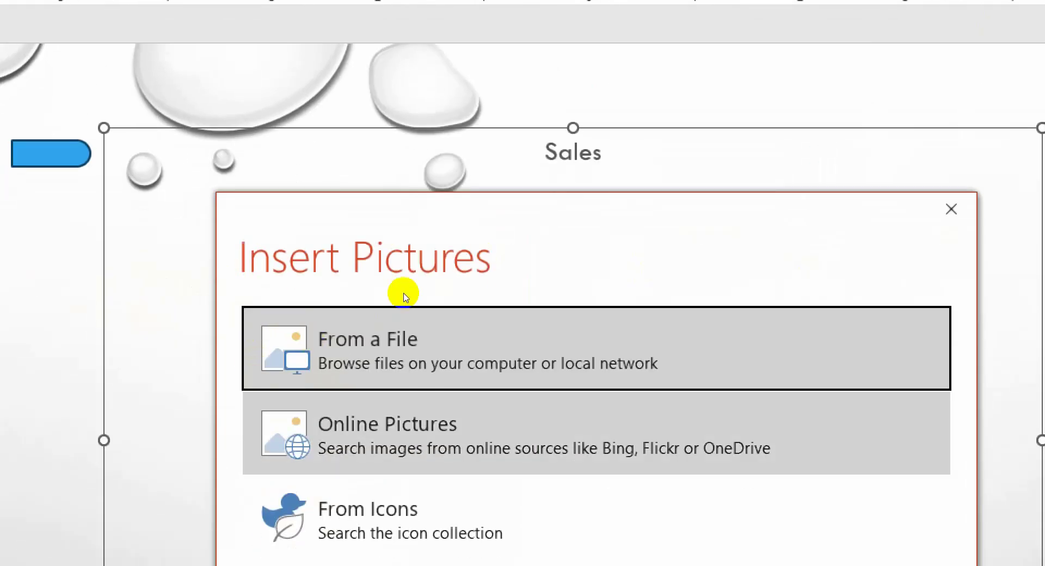
left_click(406, 348)
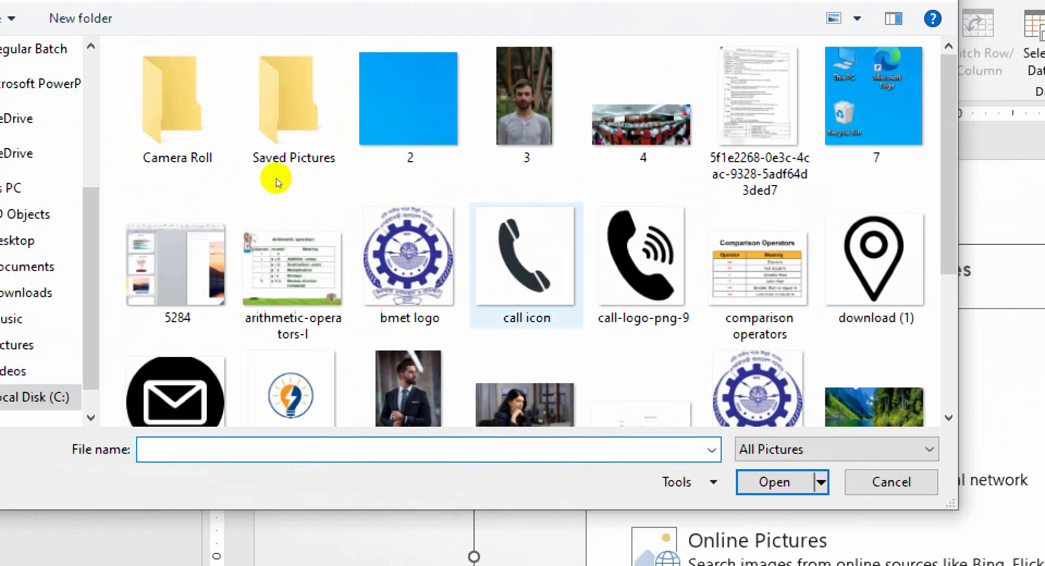
scroll(96, 178, "down", 1)
left_click(347, 338)
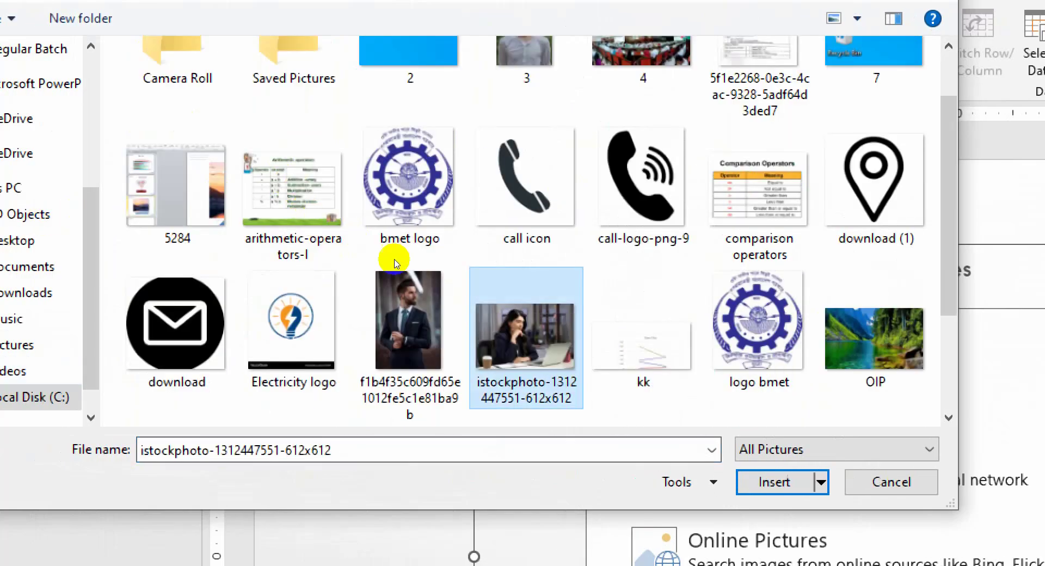
key("Return")
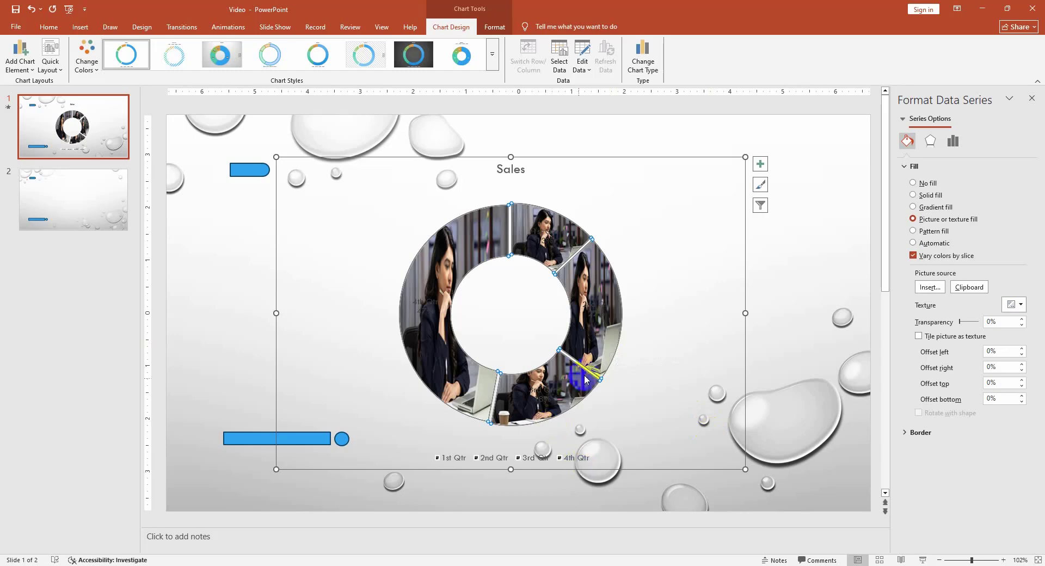
Undo the picture and texture fill of the doughnut series and close the formatting options.
left_click(777, 309)
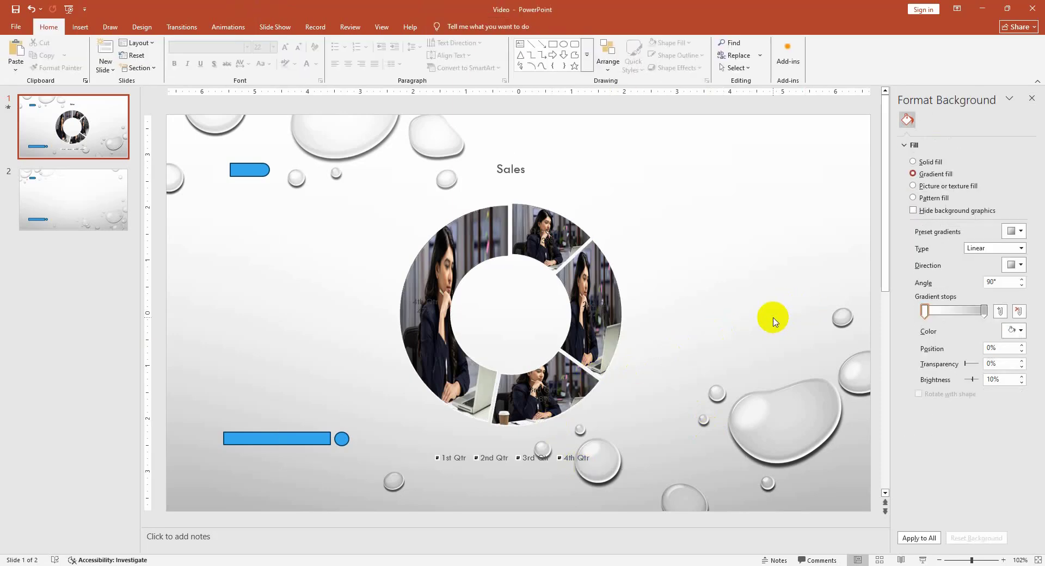
key("ctrl+z")
key("ctrl+z")
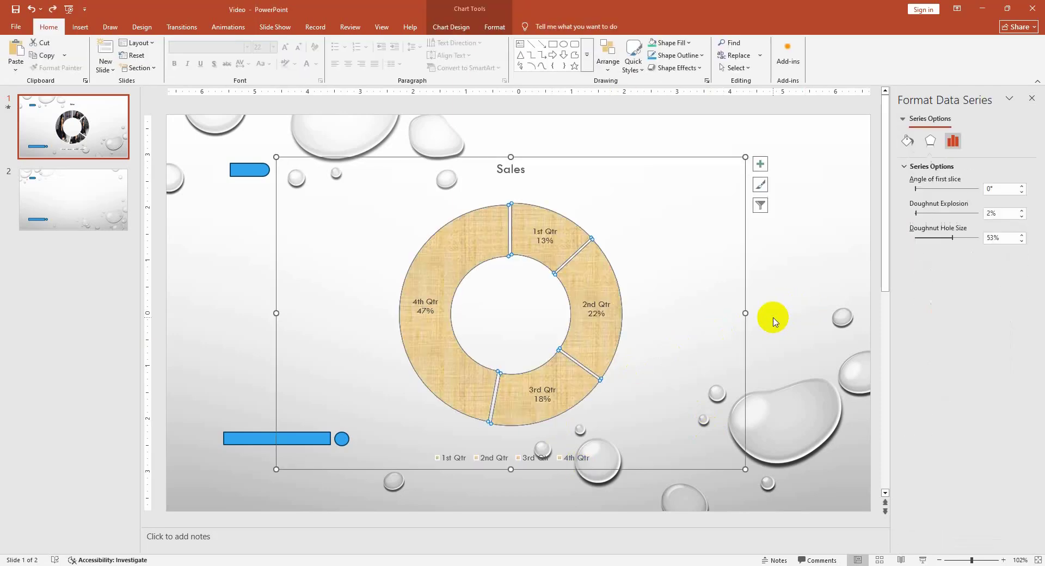
left_click(1031, 98)
Fill only the 2nd Qtr slice of the doughnut chart with the standard yellow colour.
left_click(688, 273)
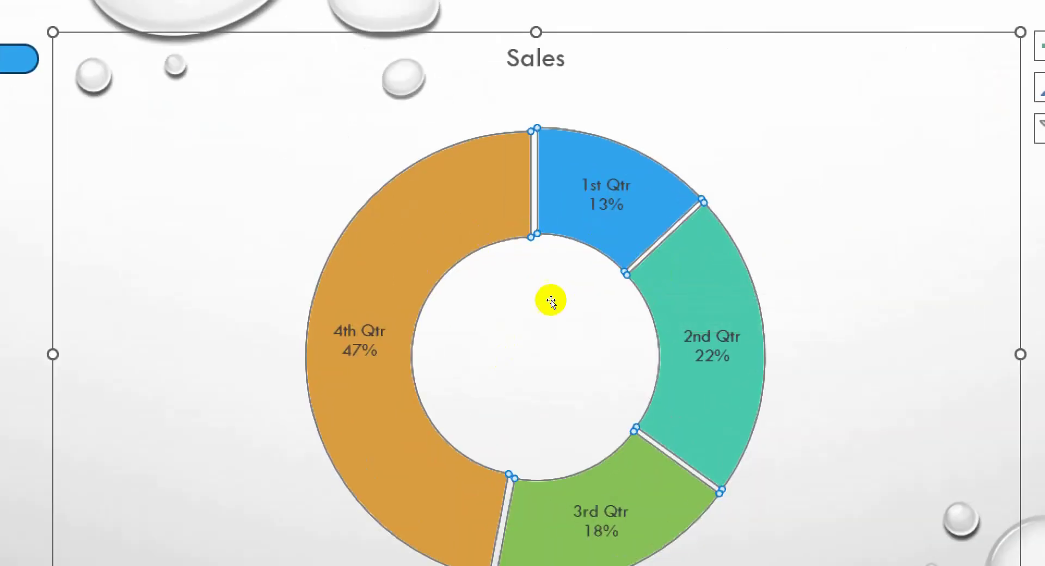
left_click(695, 274)
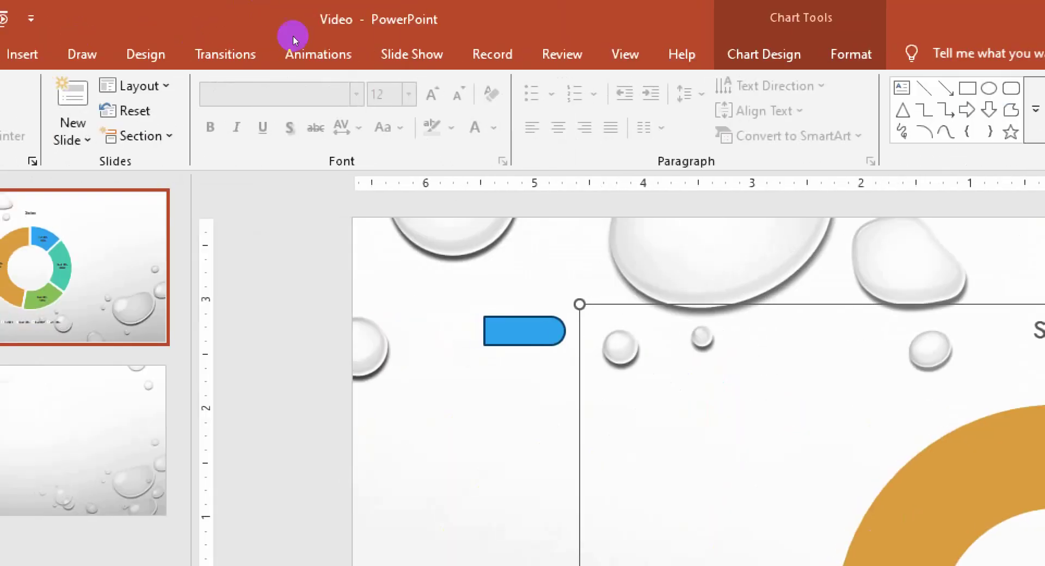
left_click(844, 54)
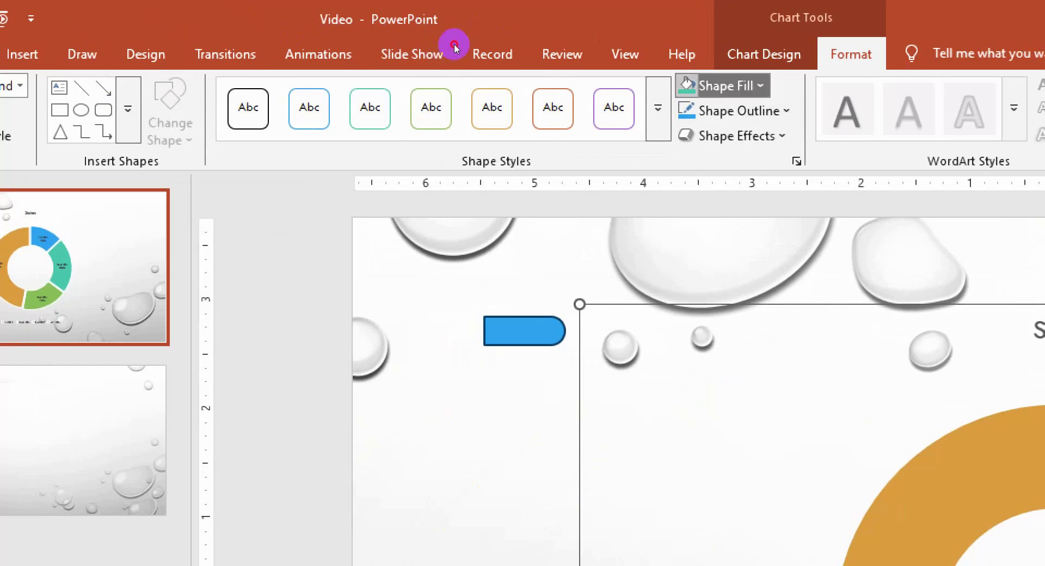
left_click(746, 86)
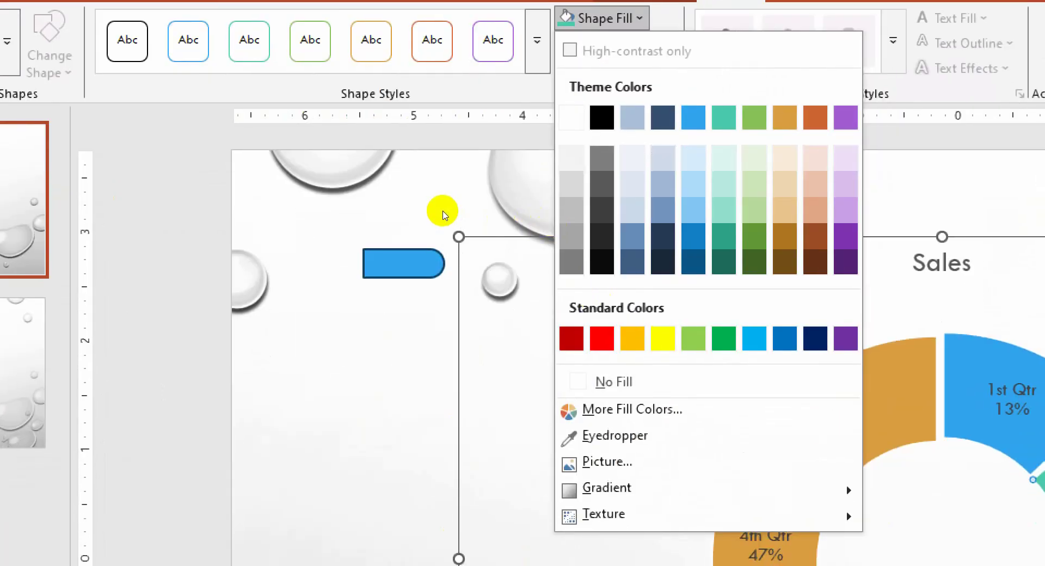
left_click(663, 338)
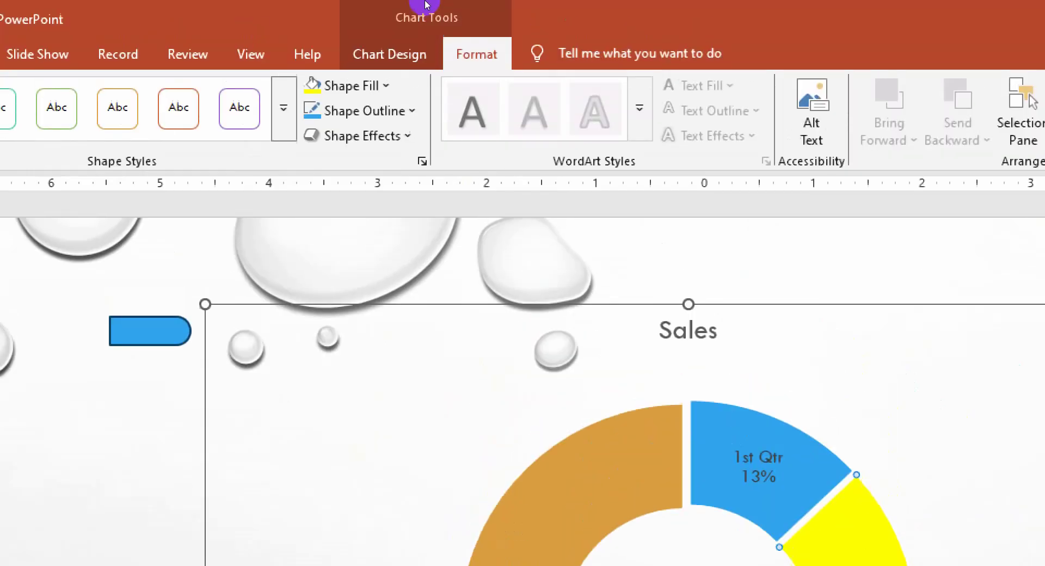
Examine the custom RGB and hex colour values of the 2nd Qtr slice's fill and accept the colour.
left_click(370, 86)
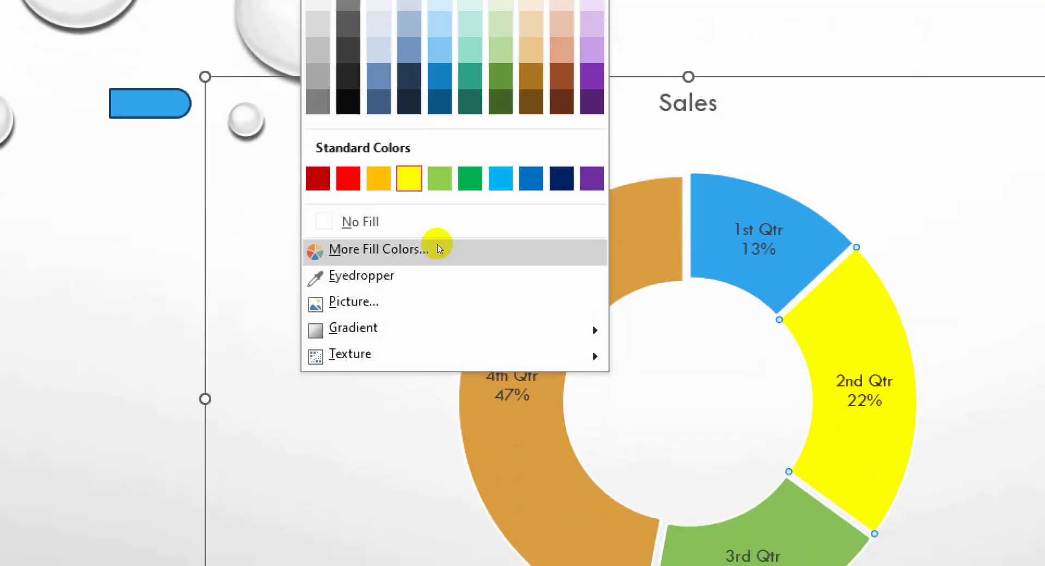
left_click(436, 249)
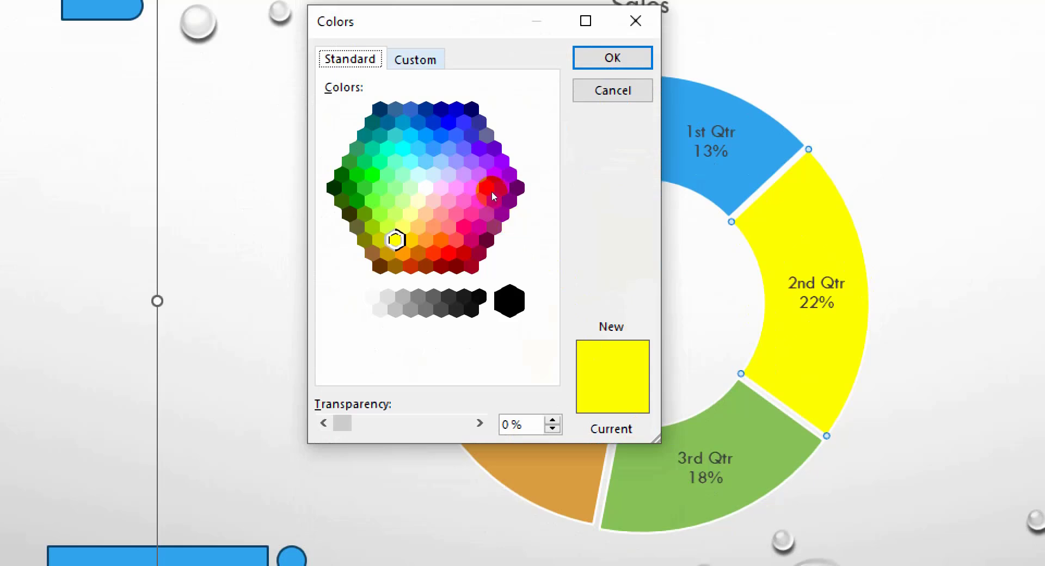
left_click(416, 59)
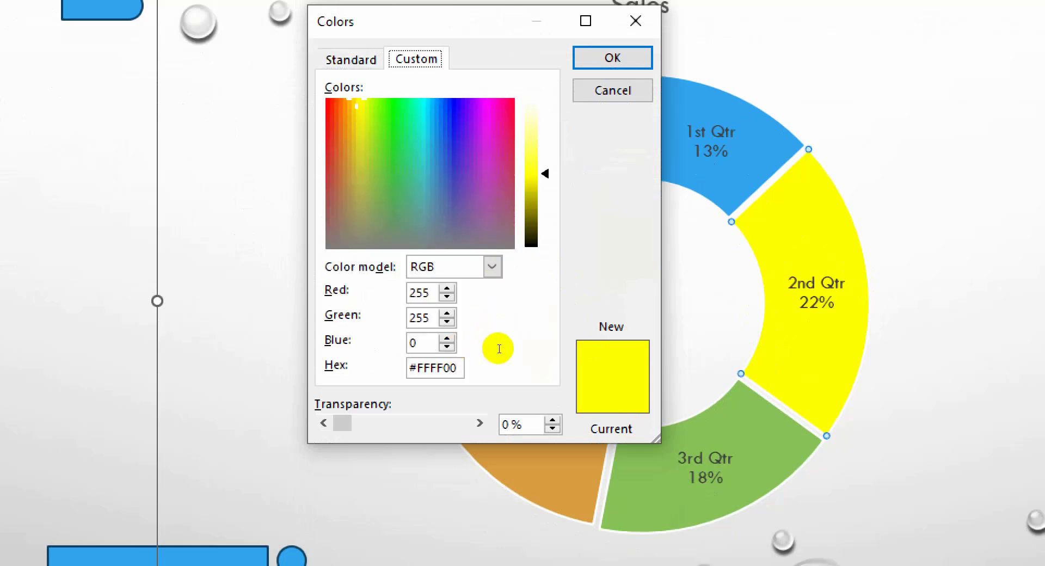
left_click_drag(459, 368, 437, 368)
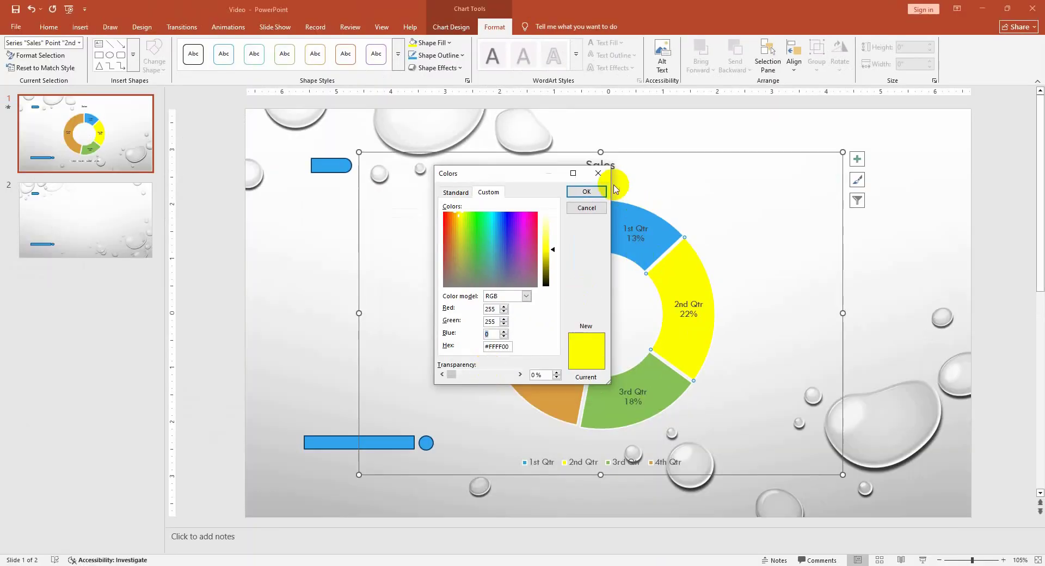
left_click(588, 191)
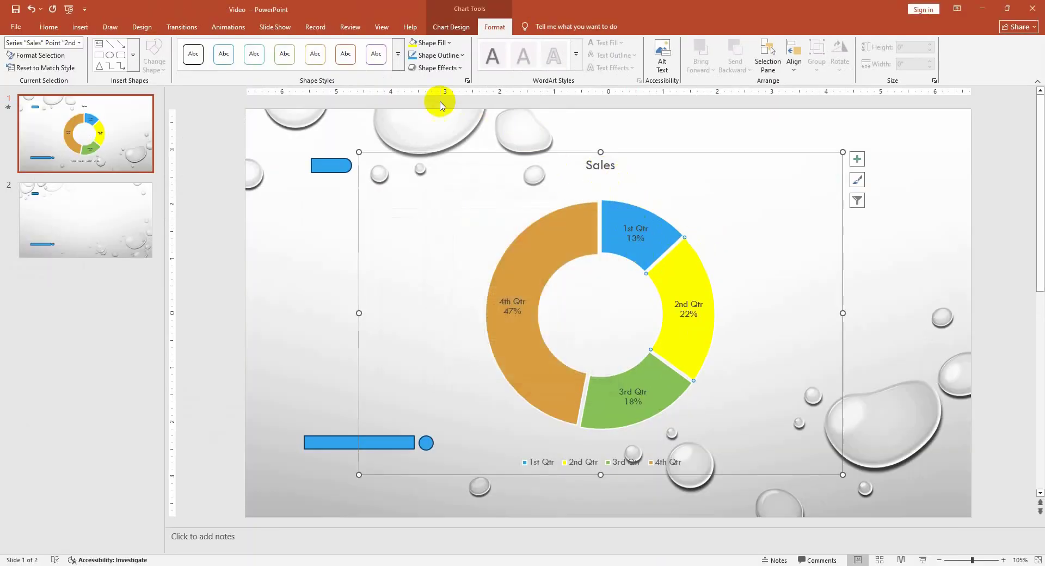
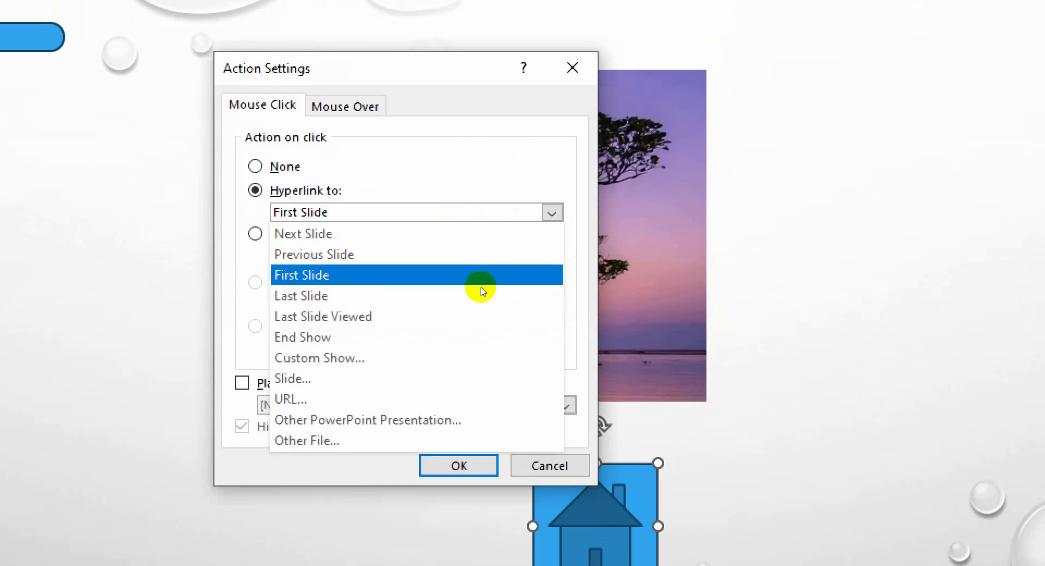
Hyperlink the home action button to the First Slide and move it to the left of the tree picture.
left_click(481, 284)
key("Return")
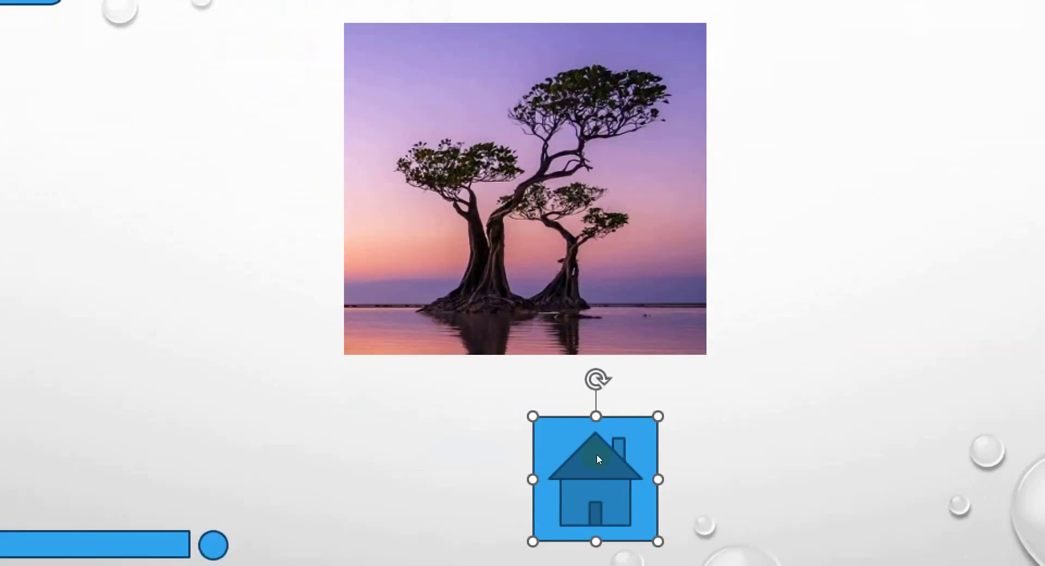
left_click_drag(597, 457, 575, 432)
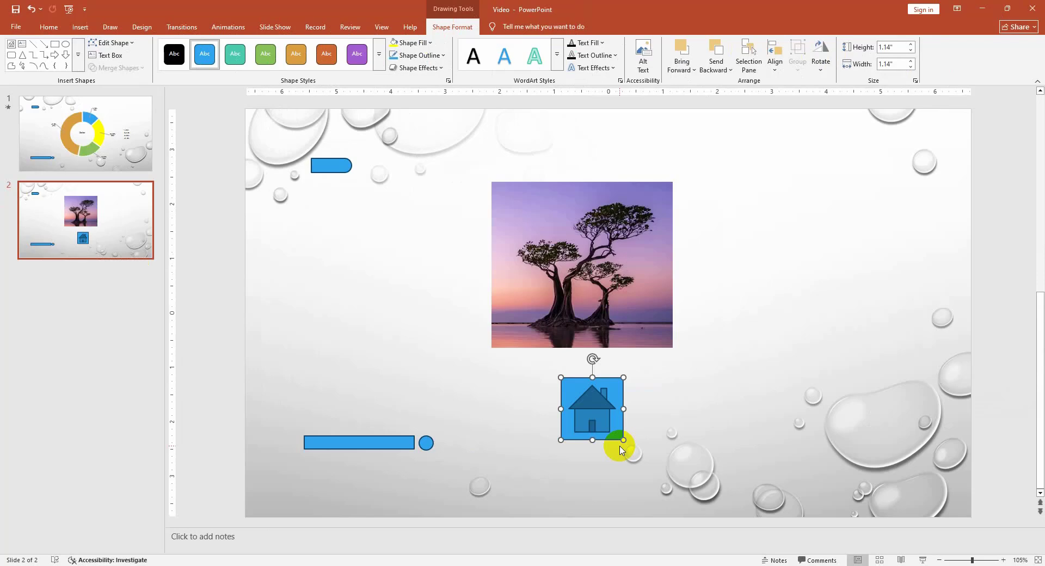
left_click_drag(620, 430, 383, 343)
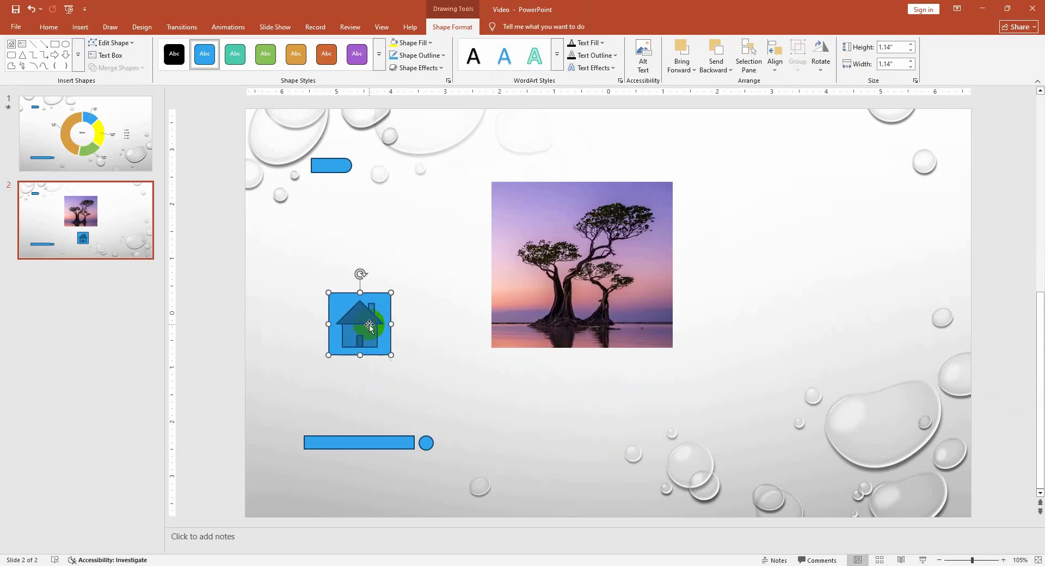
Draw a rounded rectangle about 0.7" high and 1.5" wide to the lower right of the tree picture.
left_click(78, 28)
left_click(175, 55)
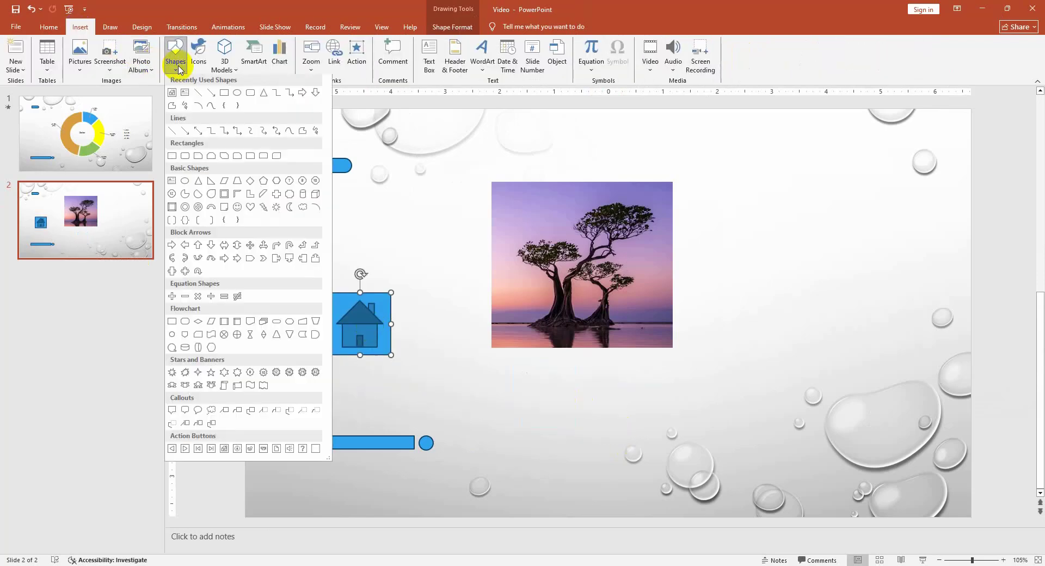
left_click(181, 159)
left_click_drag(743, 348, 826, 386)
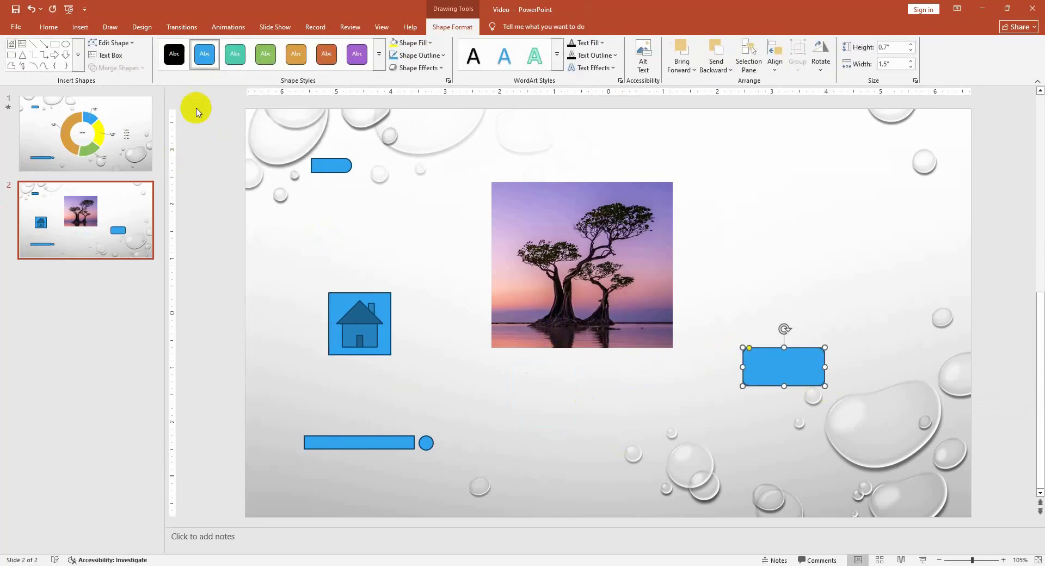
Draw an isosceles triangle directly on top of the rounded rectangle, matching its width like a roof.
left_click(80, 27)
left_click(175, 54)
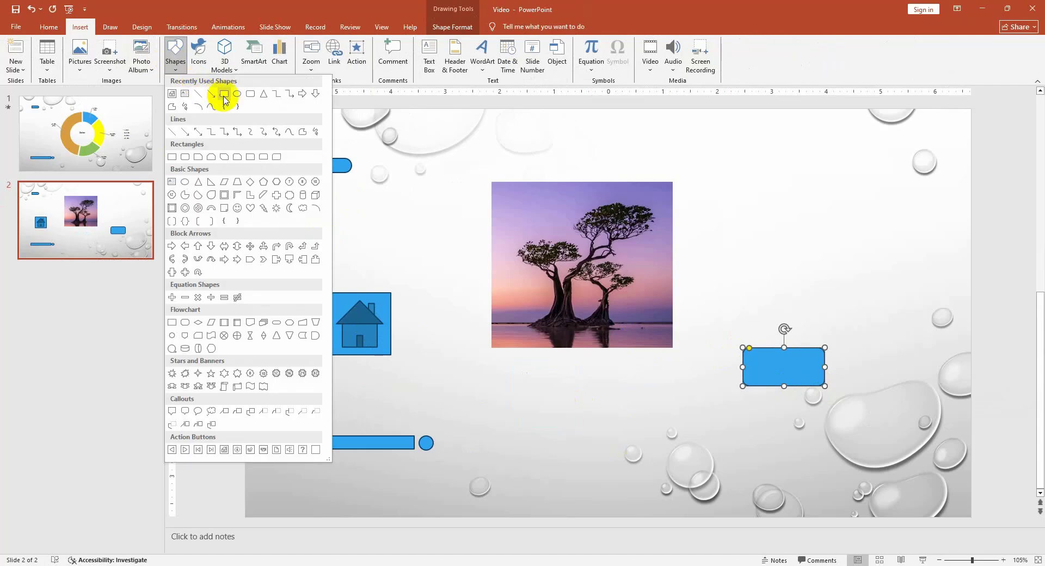
left_click(262, 94)
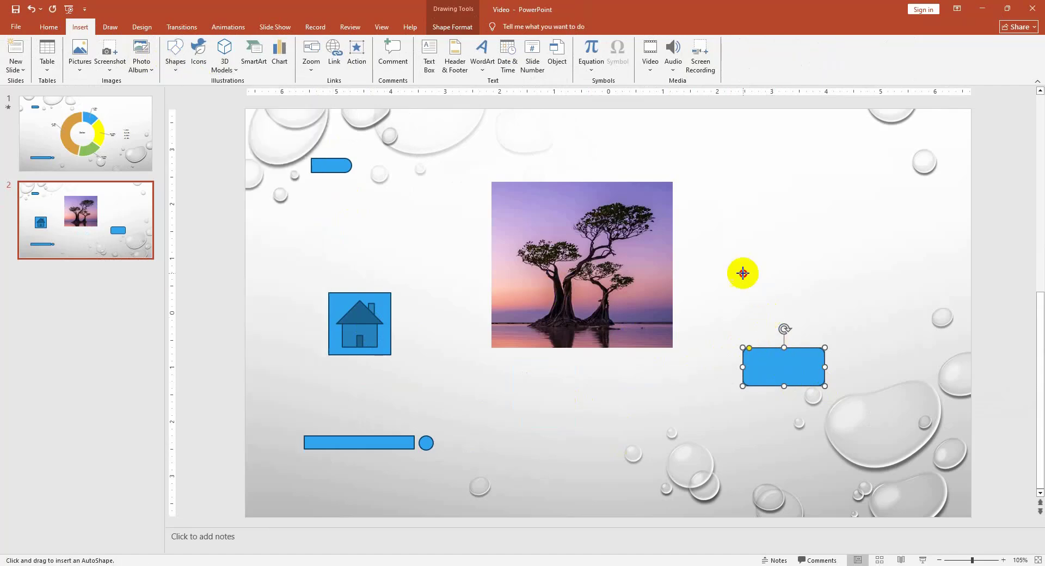
left_click_drag(743, 274, 825, 347)
left_click(828, 374)
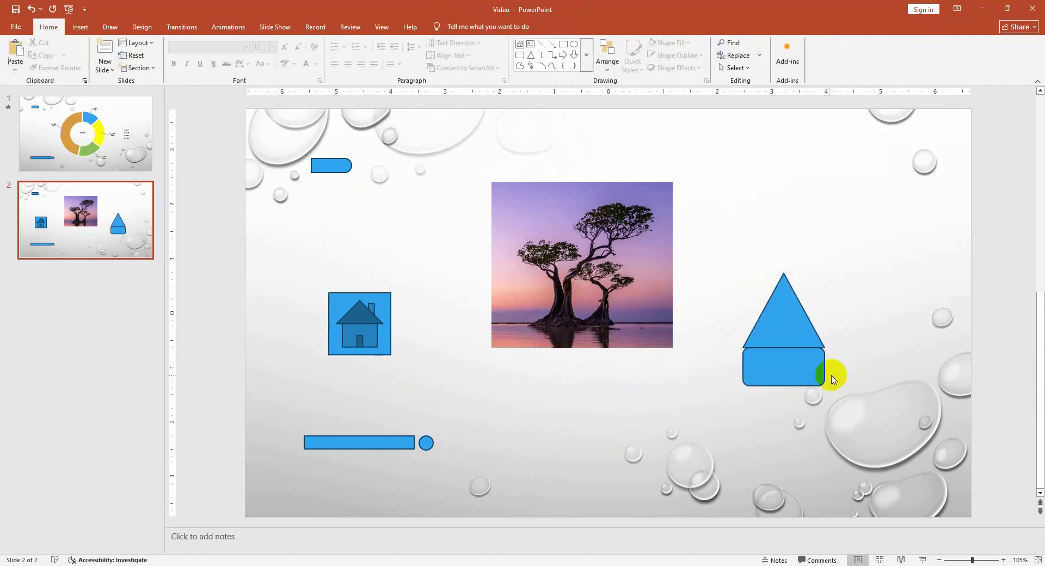
Group the triangle and the rounded rectangle into a single house-shaped object.
left_click(794, 337)
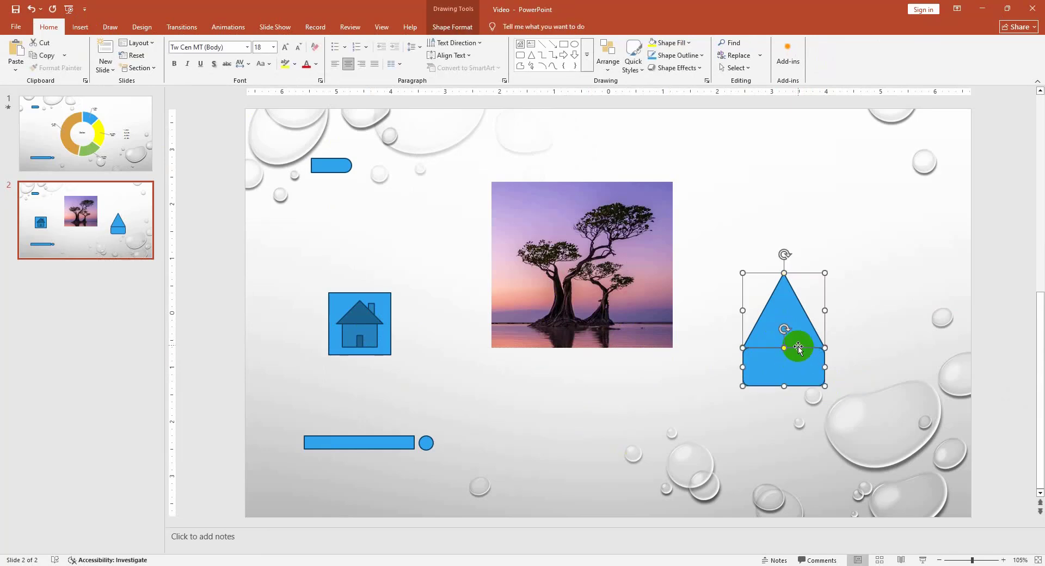
right_click(798, 349)
mouse_move(859, 416)
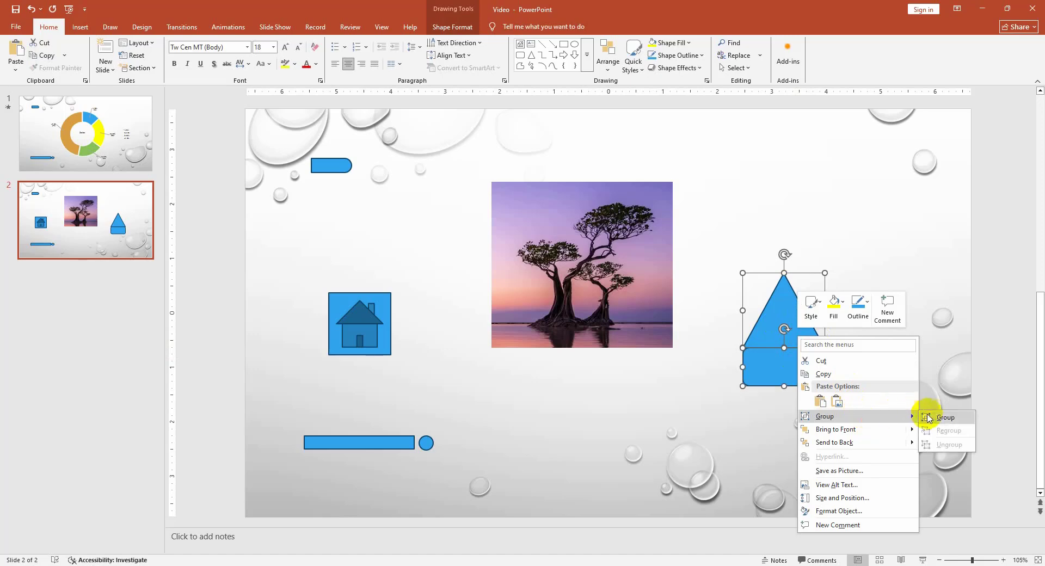
left_click(929, 418)
Examine whether a hyperlink can be added to the grouped house shape.
right_click(761, 361)
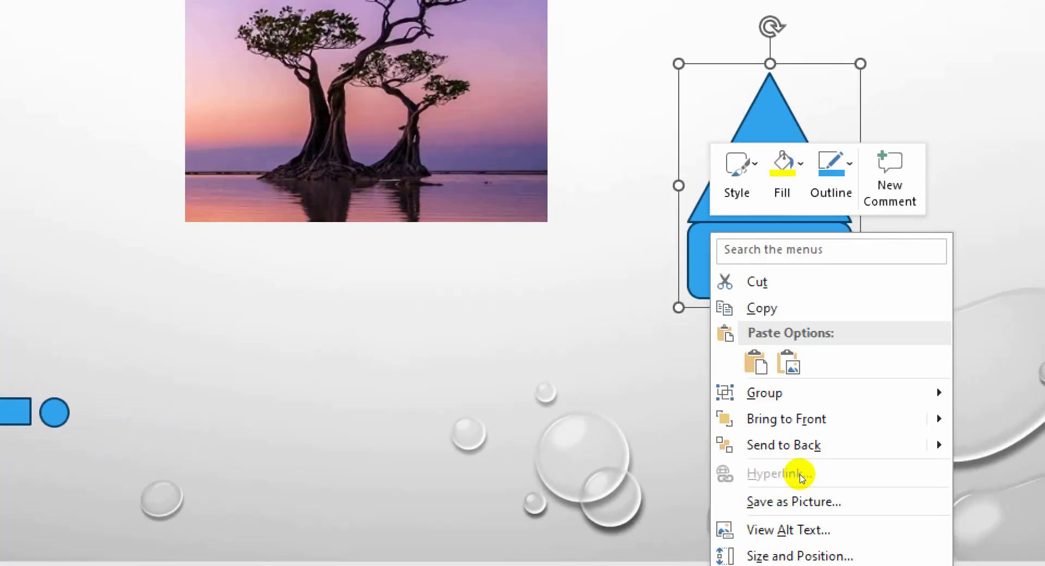
left_click(673, 417)
left_click(777, 360)
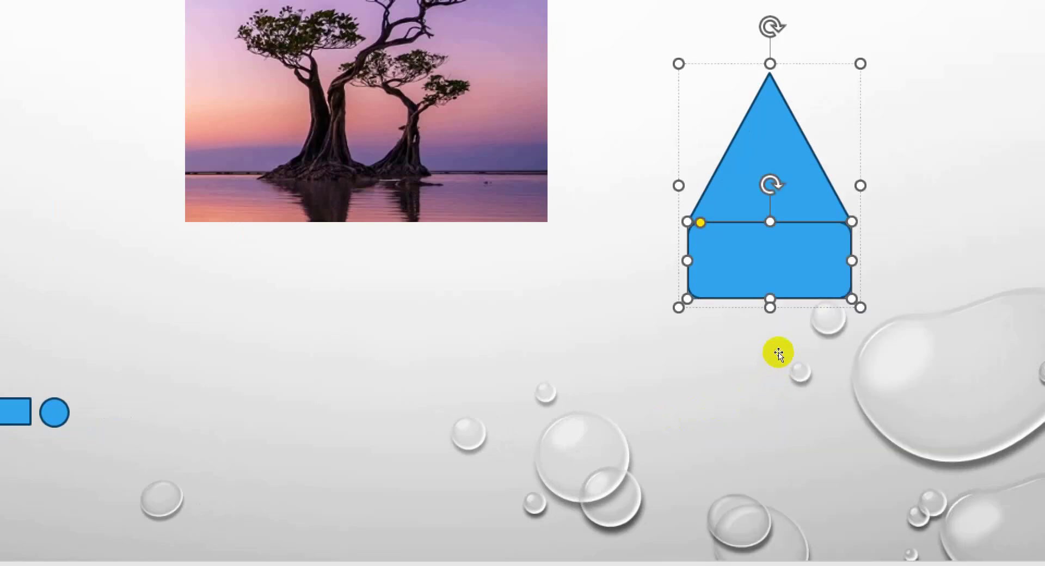
left_click(798, 315)
right_click(862, 314)
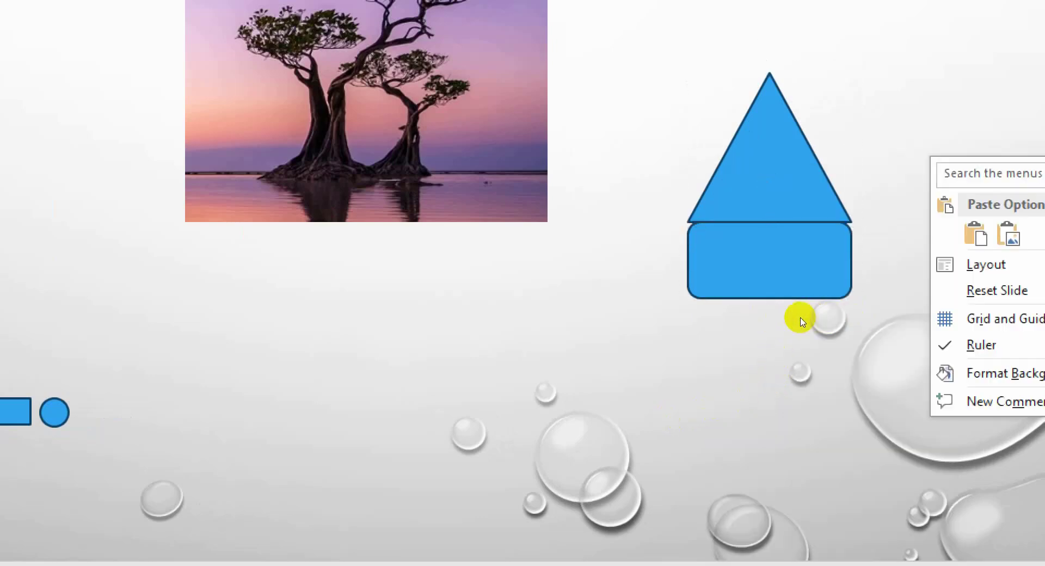
left_click(797, 315)
left_click(796, 314)
left_click(792, 319)
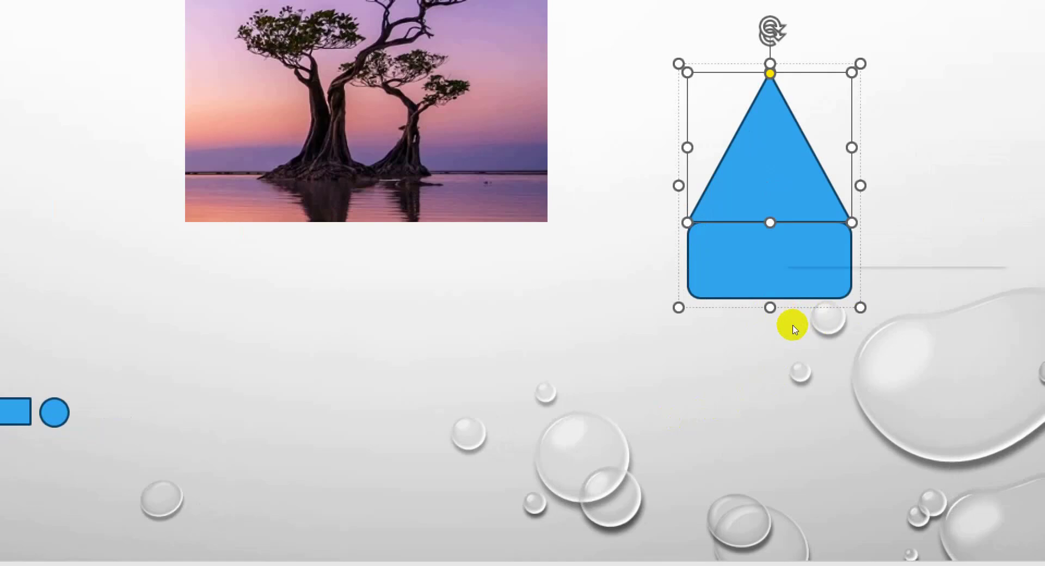
left_click(762, 335)
Ungroup the house shape into its separate triangle and rounded rectangle.
right_click(776, 336)
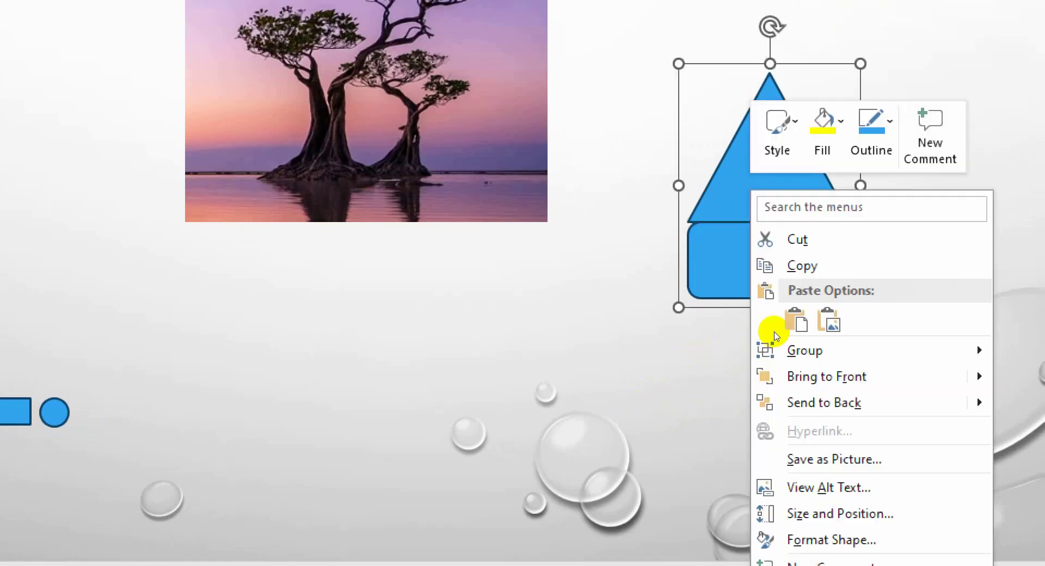
mouse_move(883, 415)
left_click(919, 435)
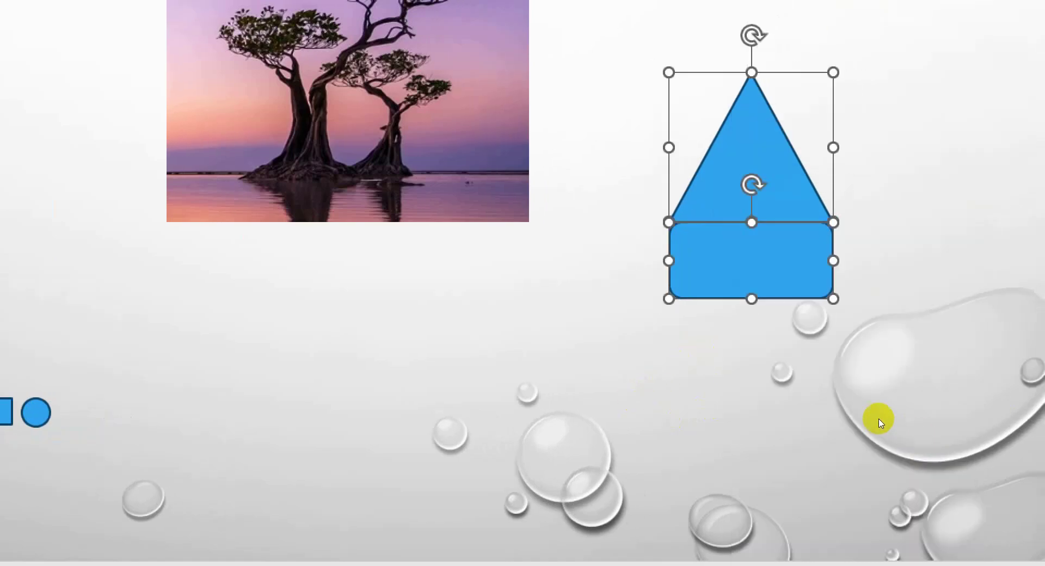
Select both the triangle and the rounded rectangle and combine them into one shape with Merge Shapes.
left_click(855, 411)
left_click(816, 370)
left_click(804, 333, "shift")
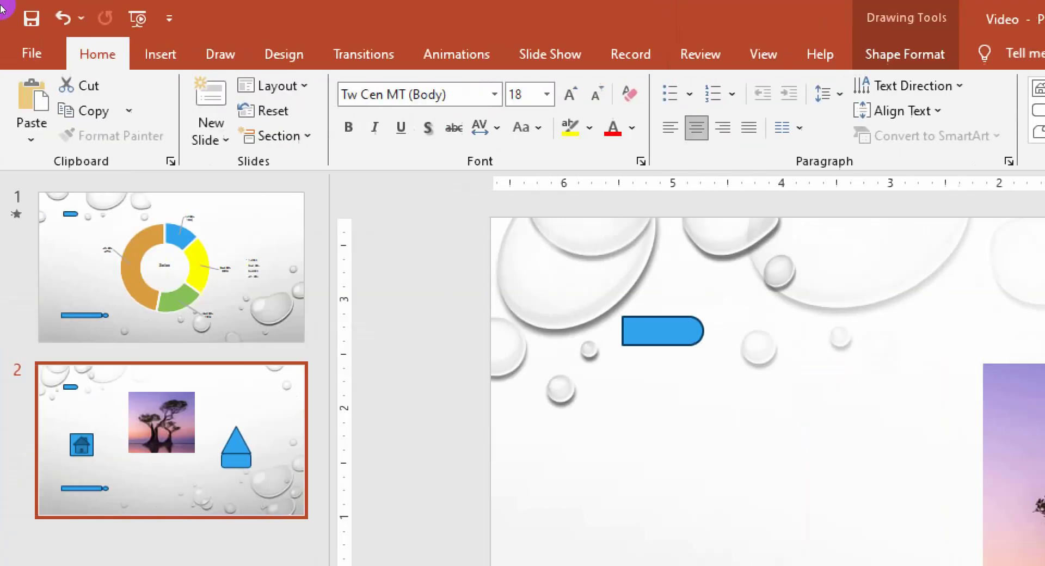
left_click(906, 55)
left_click(279, 136)
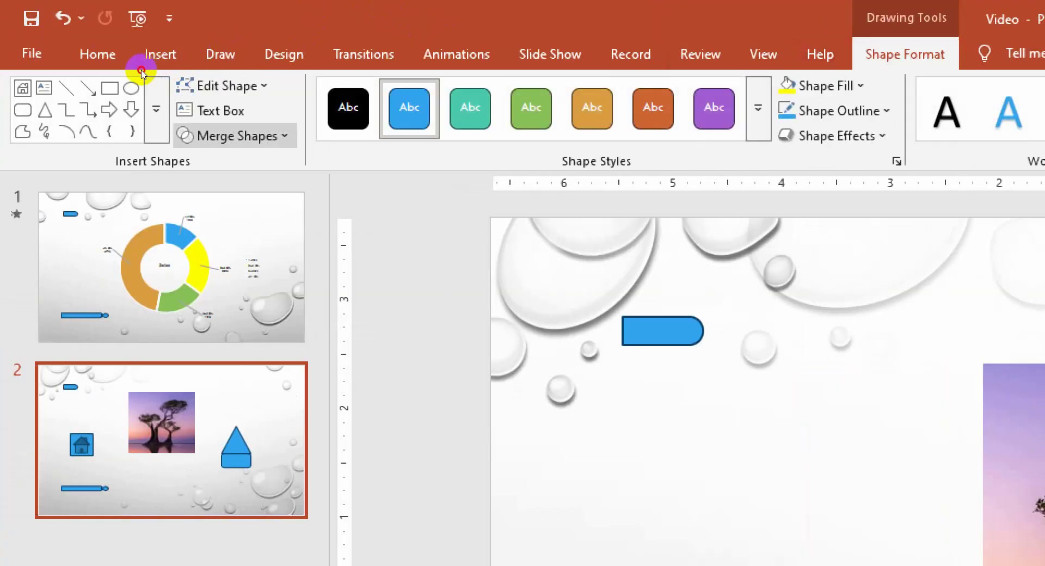
left_click(237, 189)
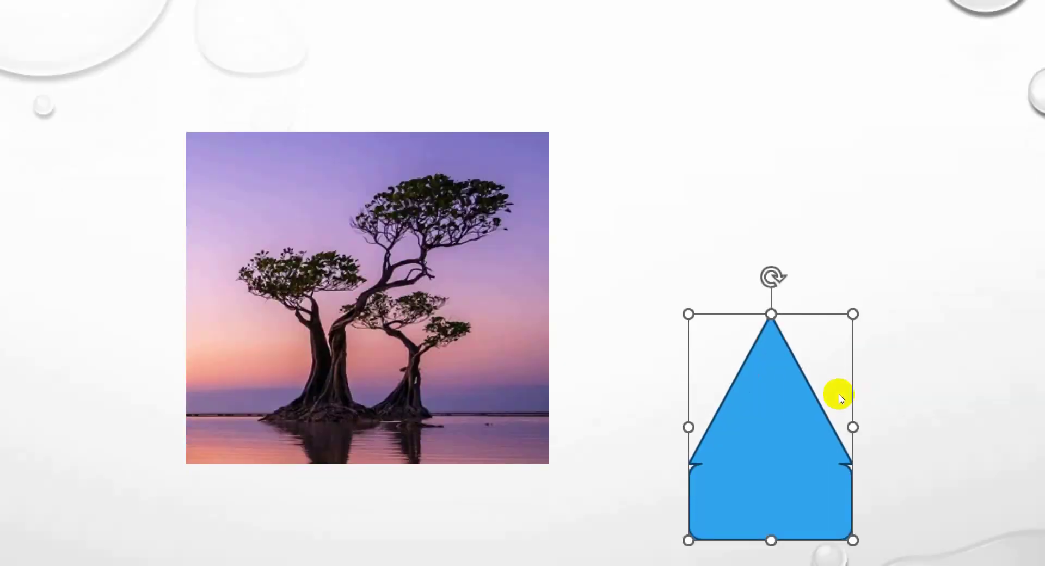
Move the merged house shape closer to the tree picture, and undo both the move and the merge.
left_click_drag(770, 355, 731, 306)
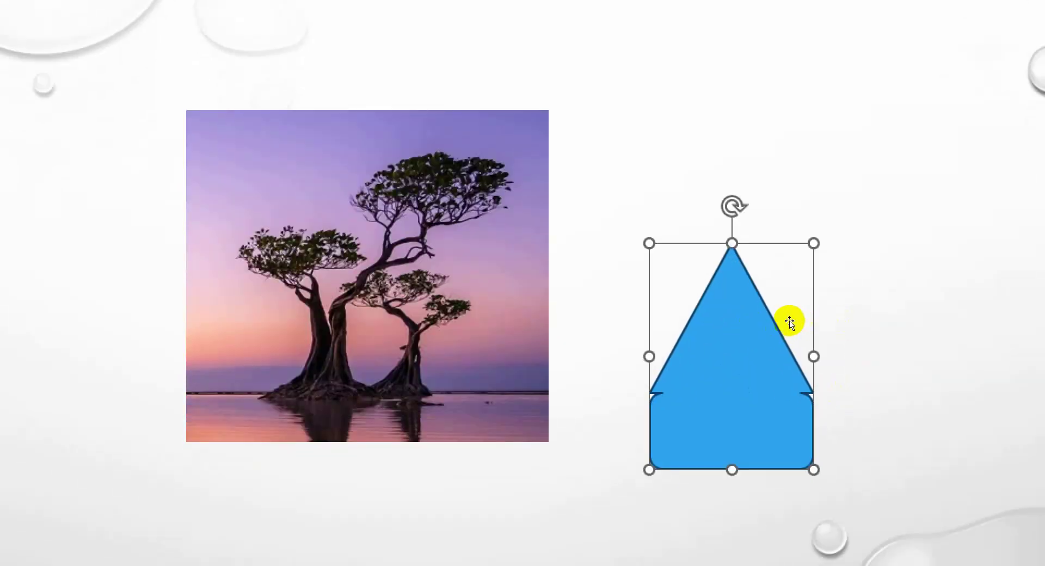
right_click(789, 323)
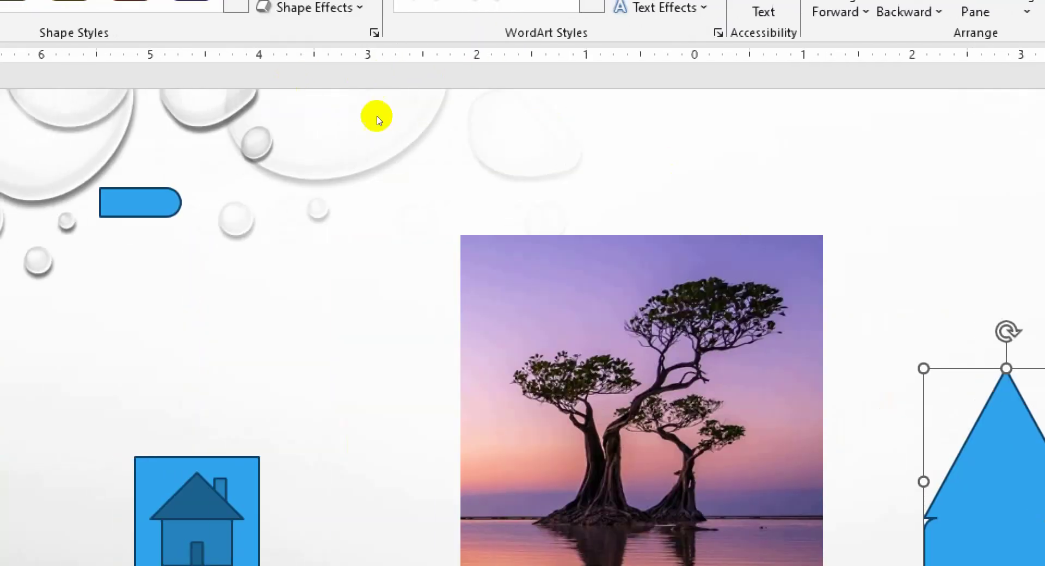
left_click(378, 117)
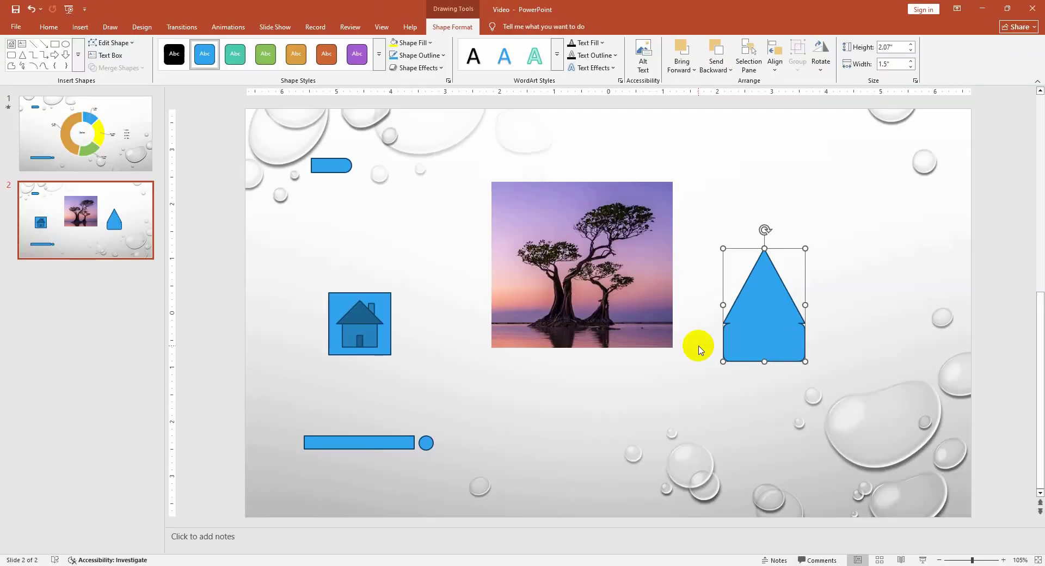
key("ctrl+z")
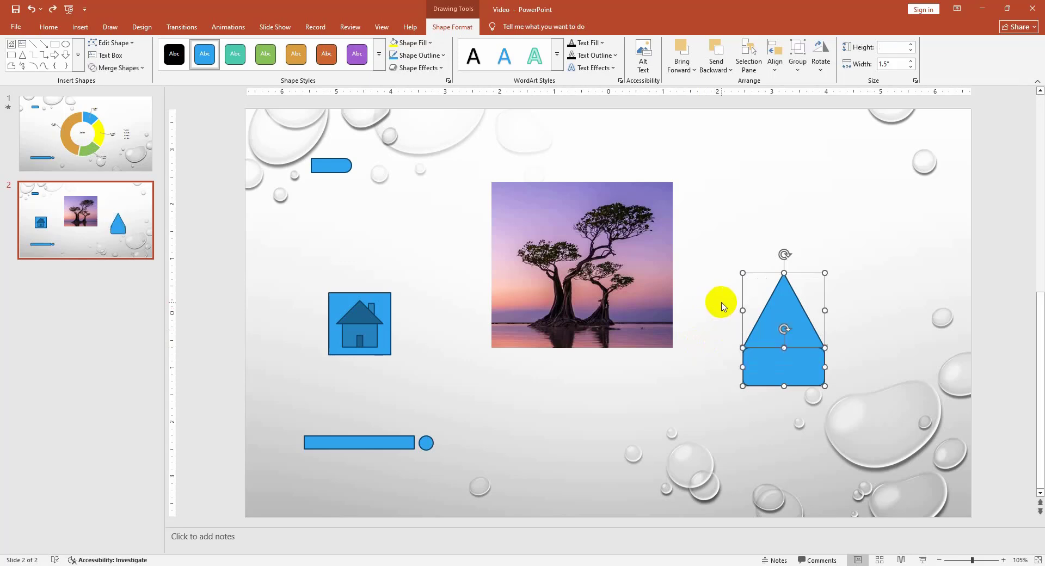
Merge the triangle and the rounded rectangle into one shape again and undo that merge.
left_click(116, 67)
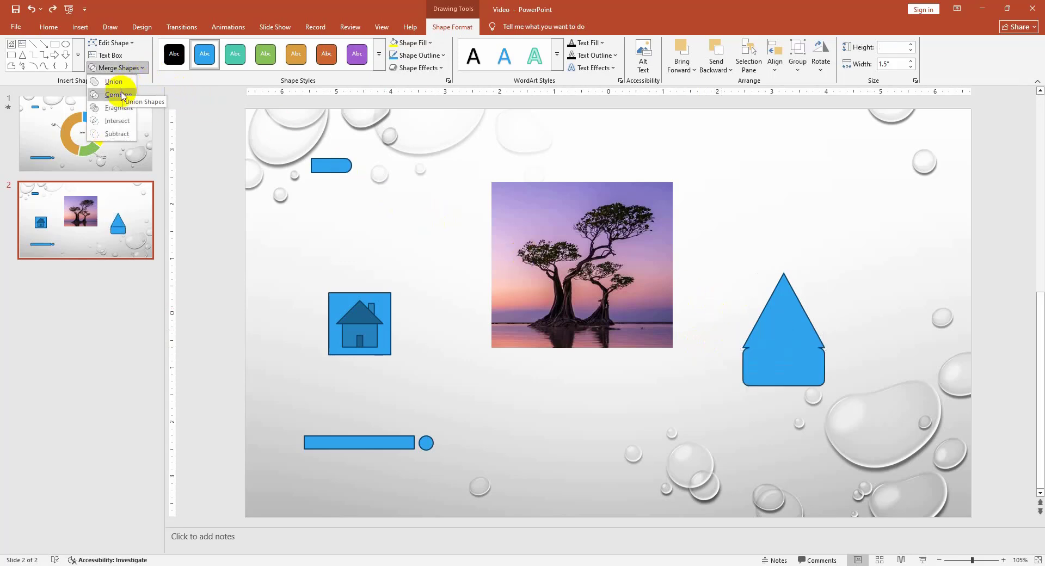
left_click(117, 107)
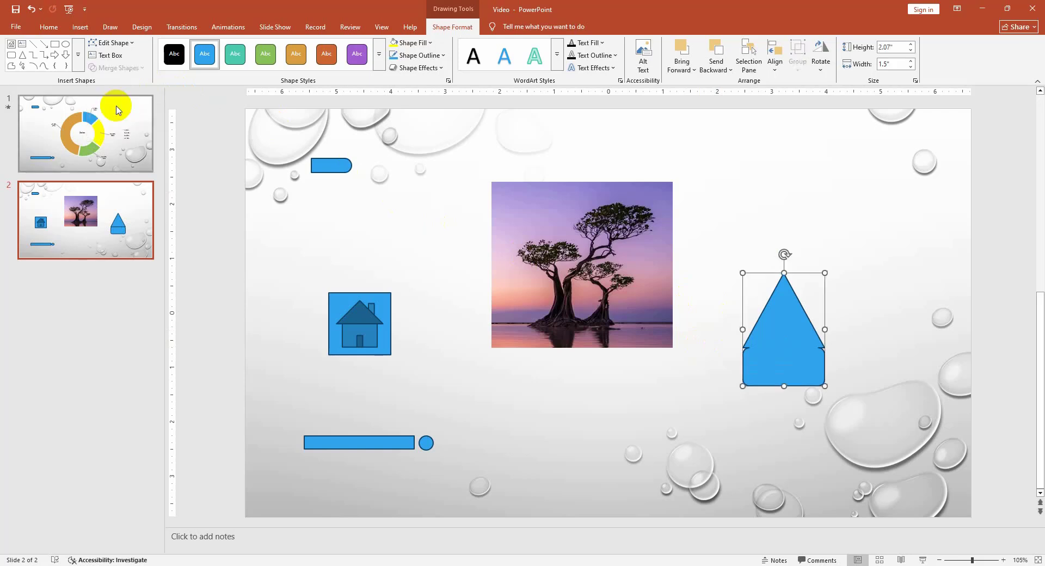
left_click(864, 308)
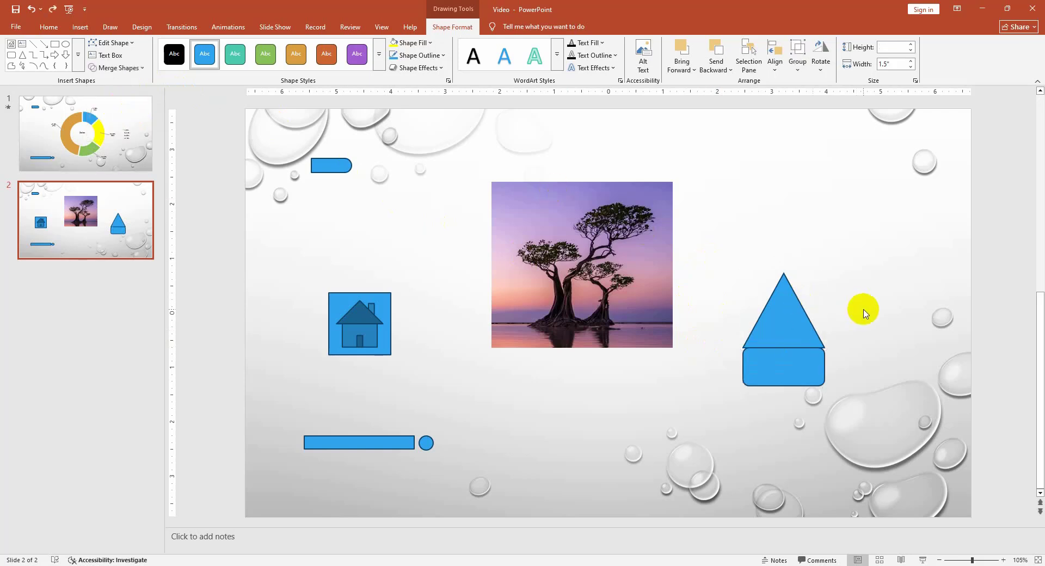
Merge the triangle and rounded rectangle with Union and move the resulting shape up beside the tree picture.
left_click(807, 338)
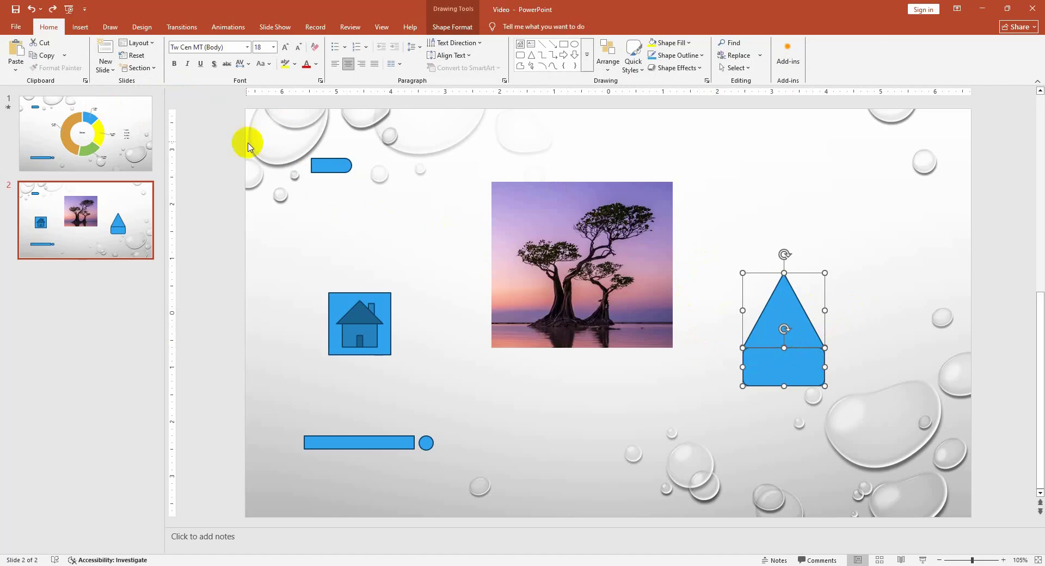
left_click(138, 68)
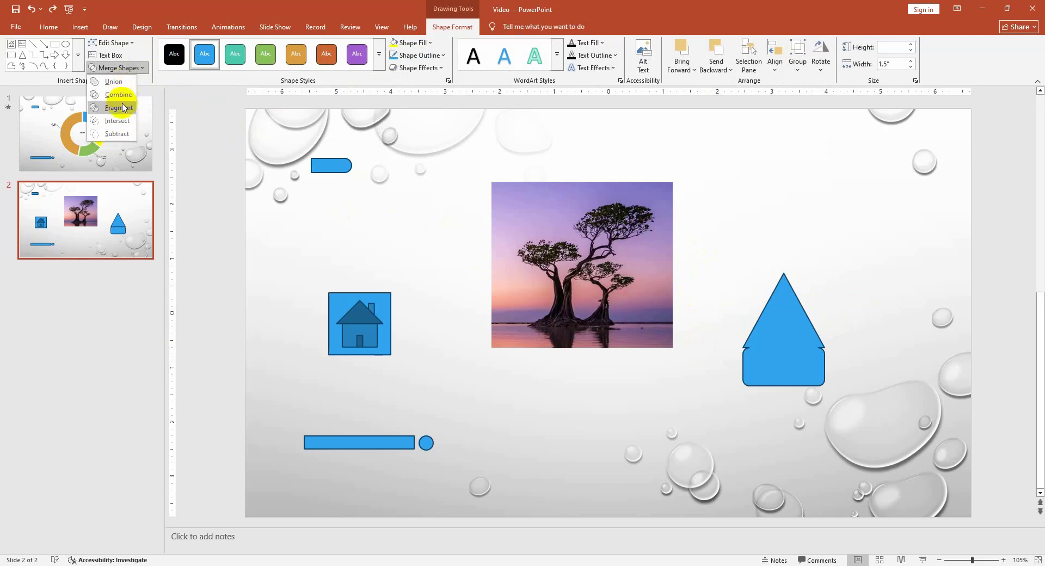
left_click(114, 81)
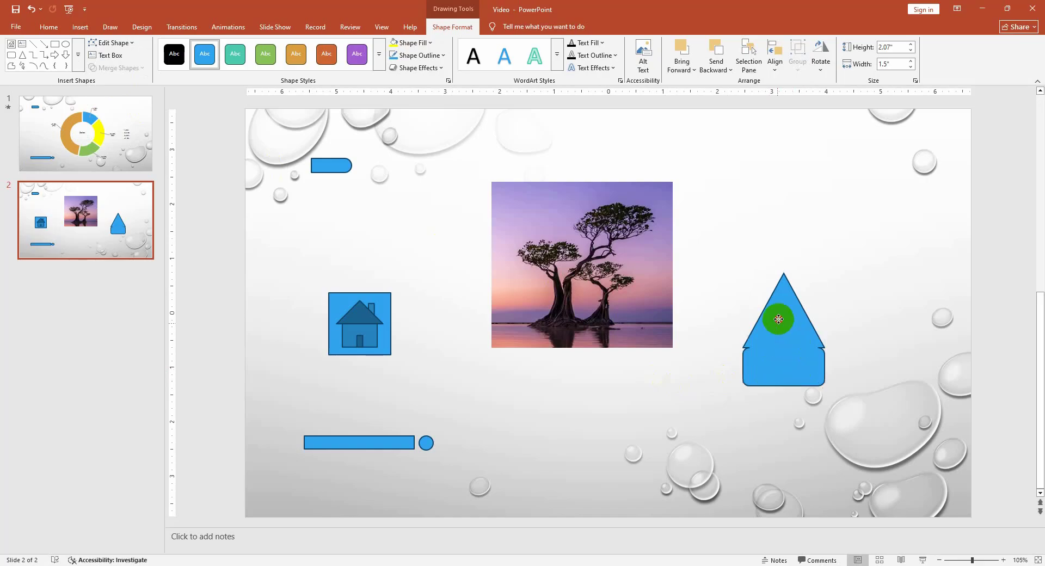
left_click_drag(777, 317, 762, 259)
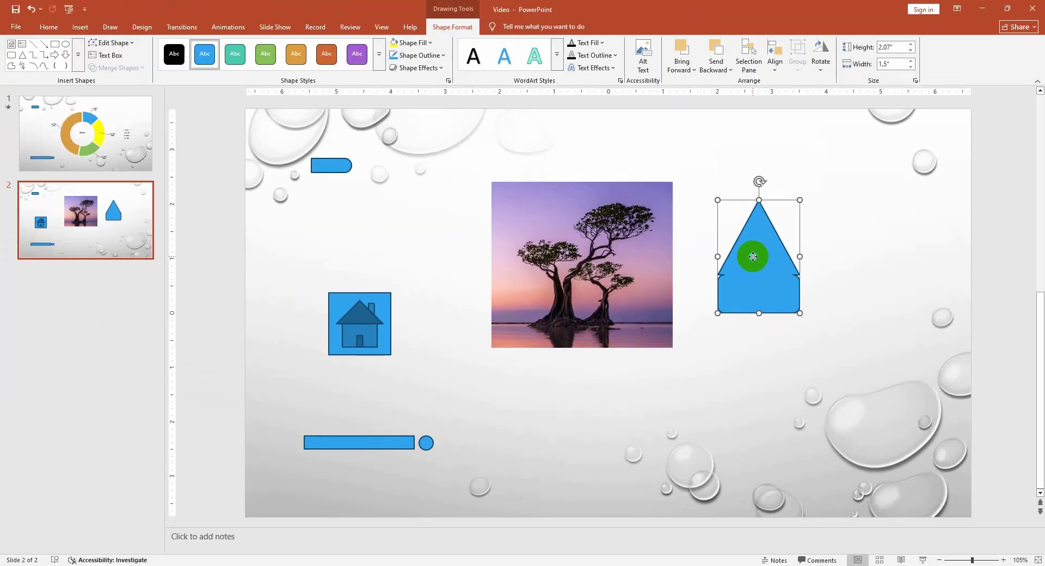
Hyperlink the merged house shape to the First Slide of this document and dismiss the linking tip.
right_click(753, 257)
left_click(792, 403)
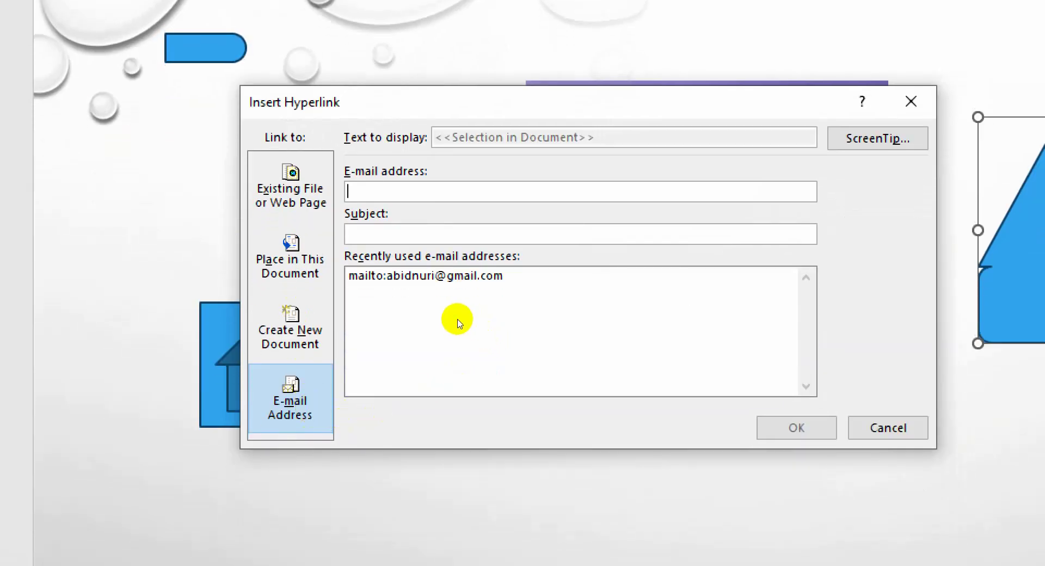
left_click(290, 259)
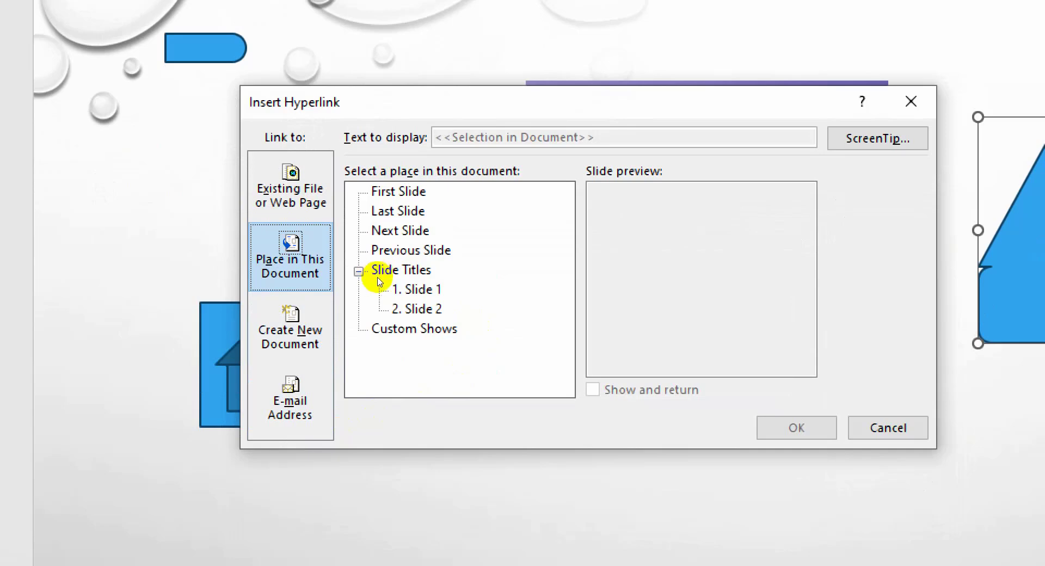
left_click(291, 187)
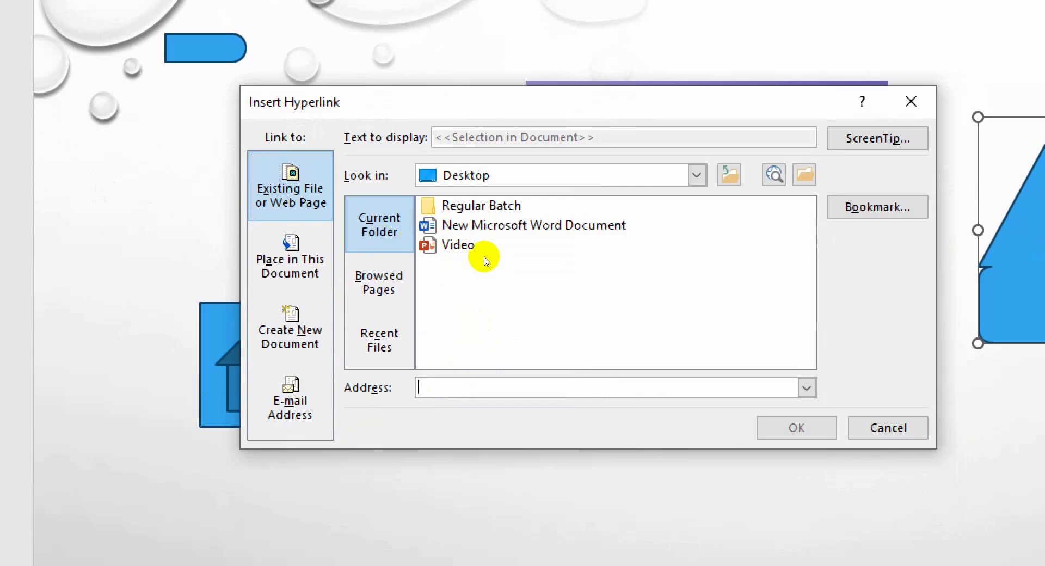
left_click(290, 257)
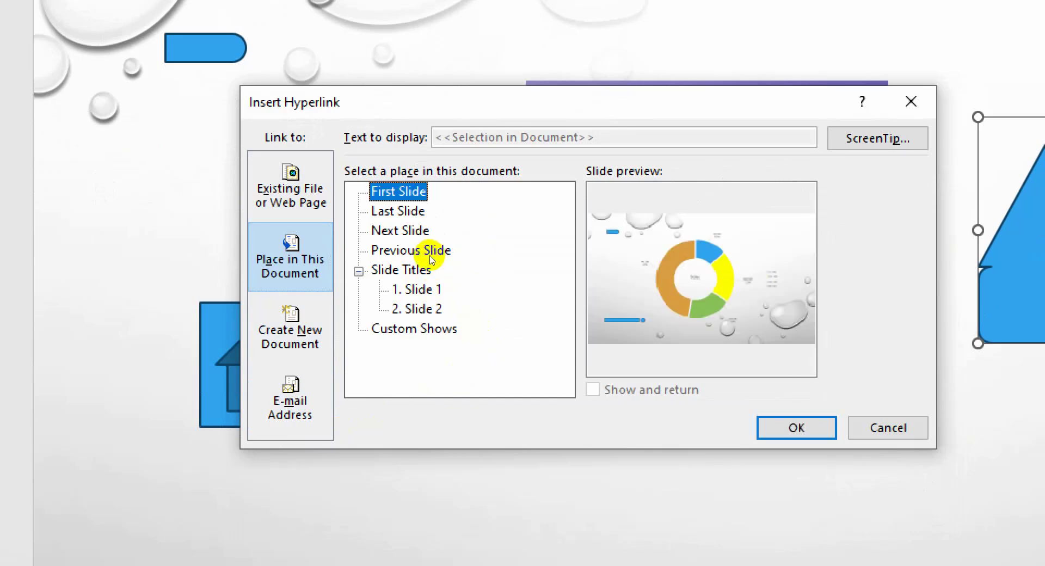
left_click(436, 290)
key("Down")
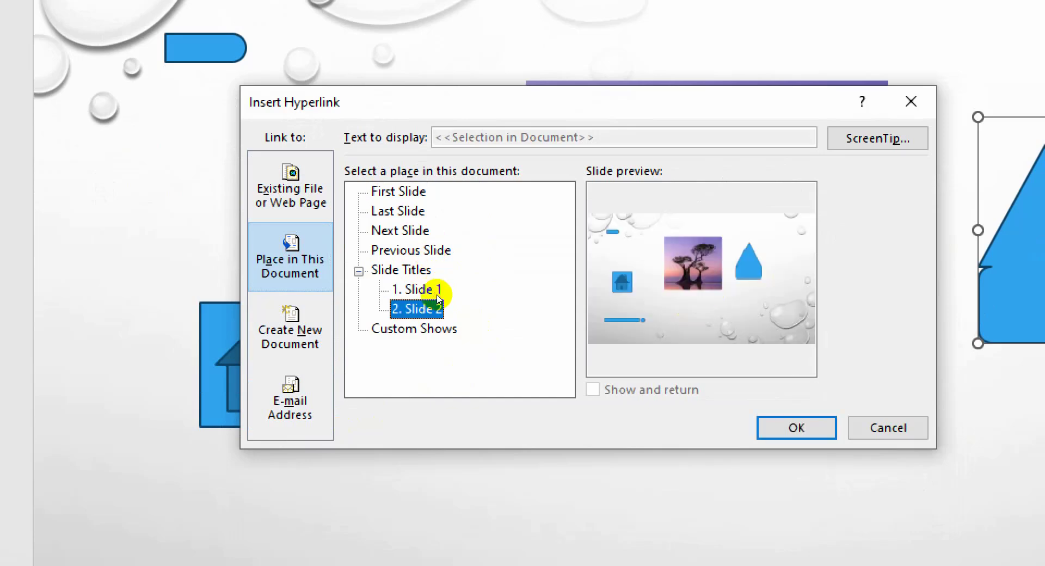
key("Home")
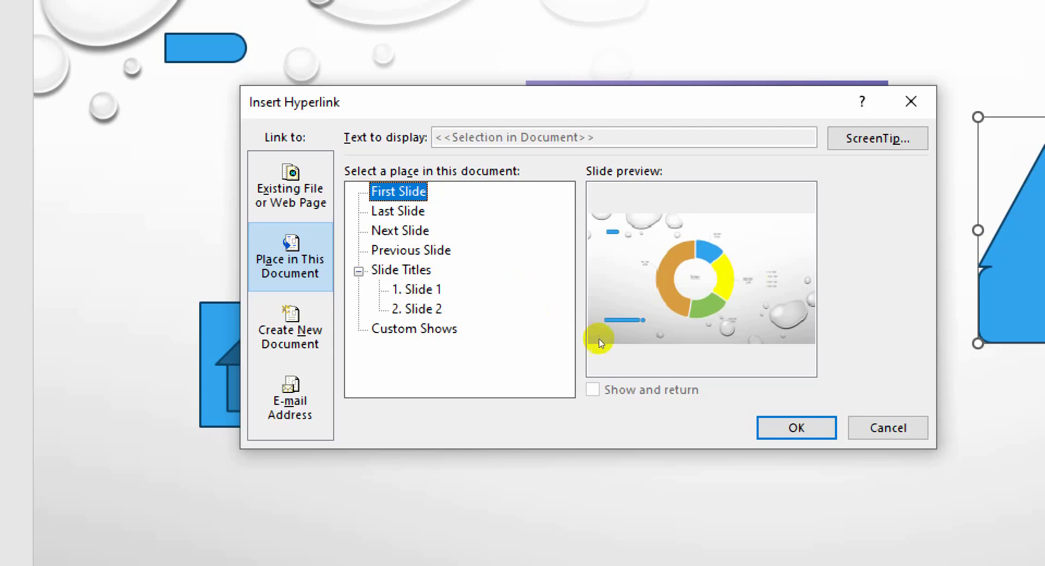
key("Return")
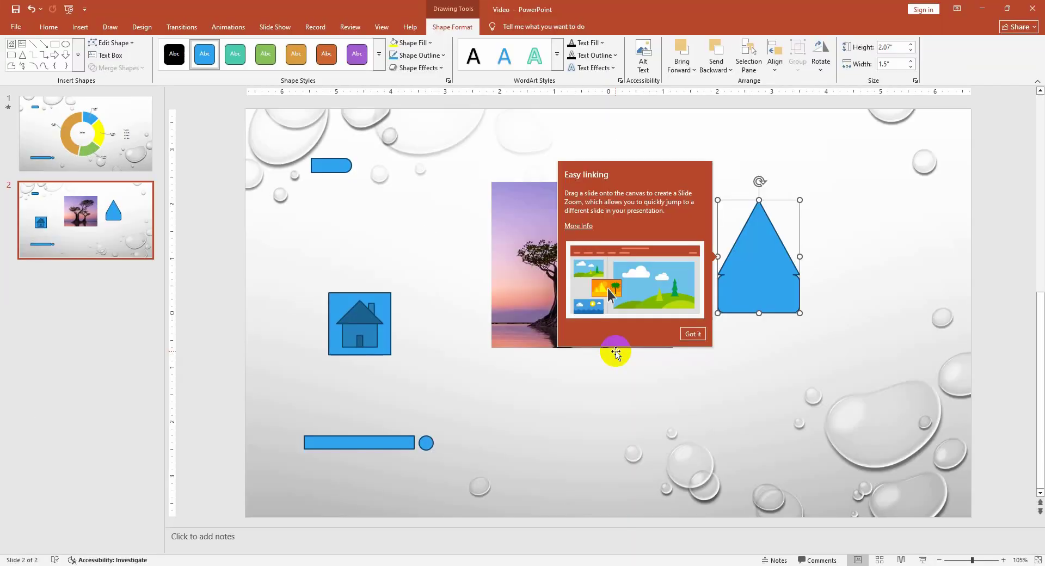
left_click(693, 334)
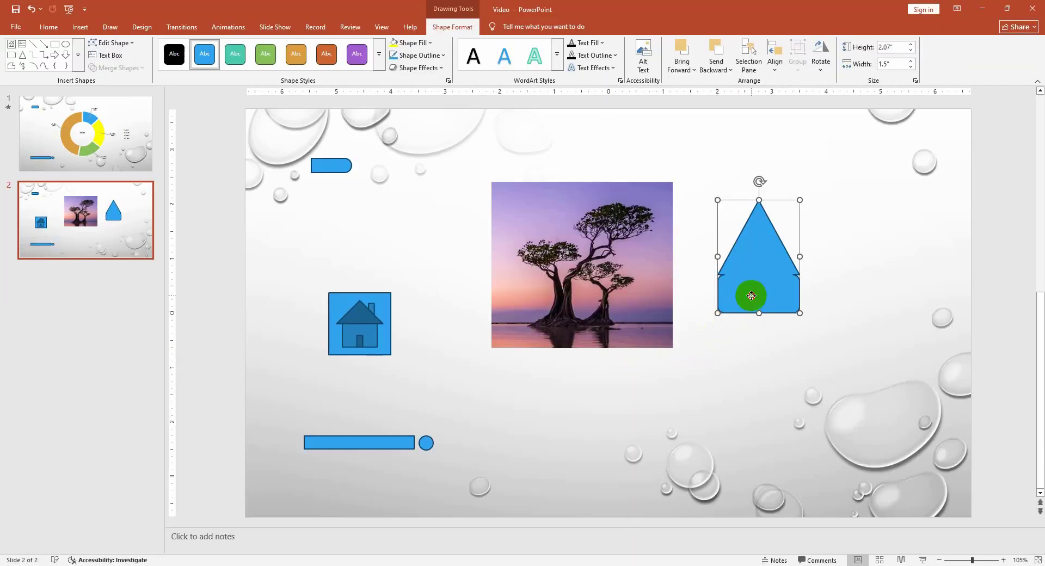
Delete the merged house shape and move the home action button to just below the tree picture, centred under it.
key("Delete")
left_click_drag(375, 314, 597, 387)
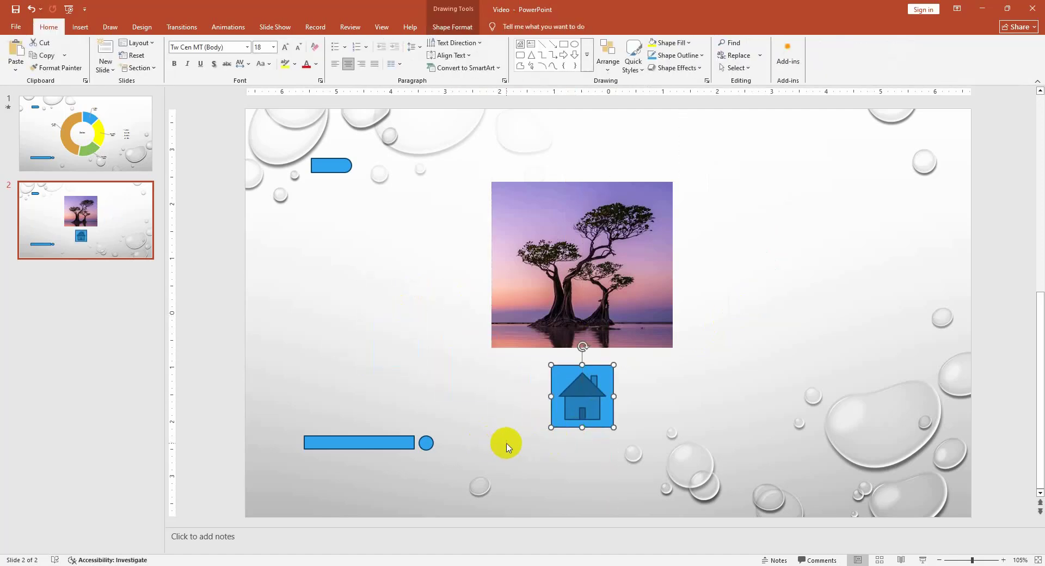
left_click(387, 313)
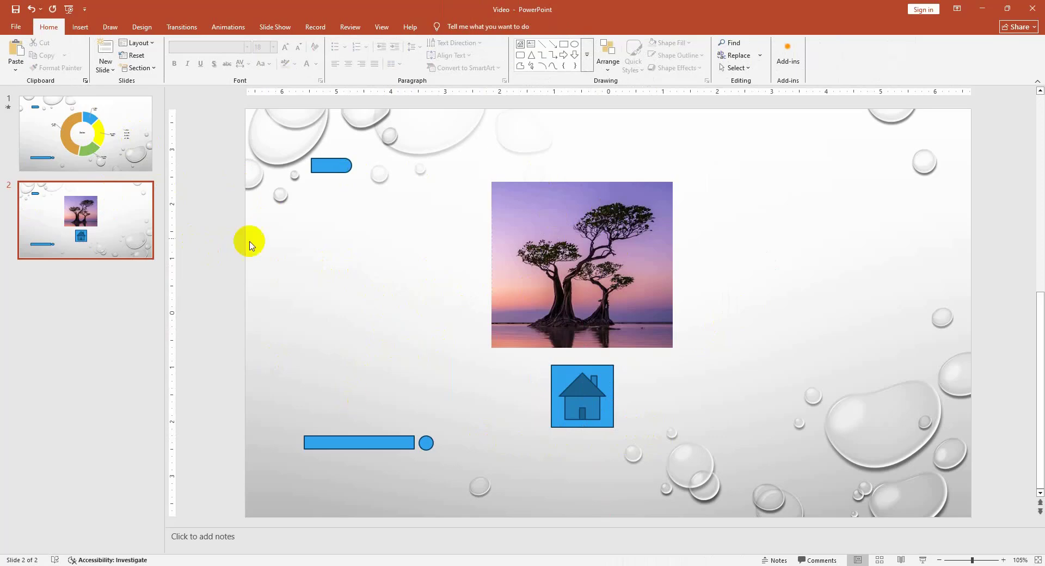
Insert a new slide with title and subtitle placeholders after the doughnut chart slide and enter WELCOME as its title.
left_click(103, 159)
left_click(106, 68)
left_click(116, 109)
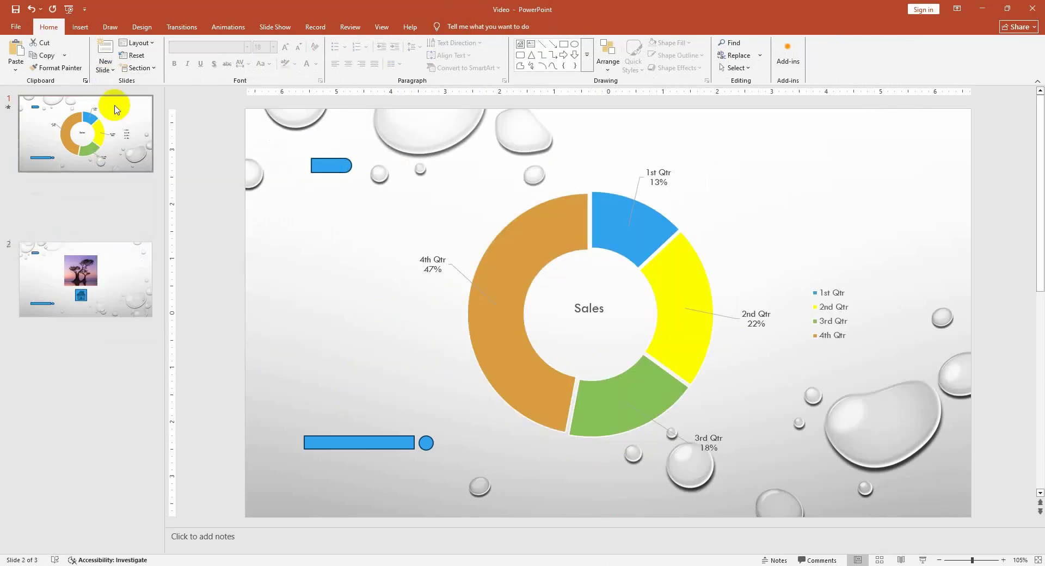
left_click(507, 268)
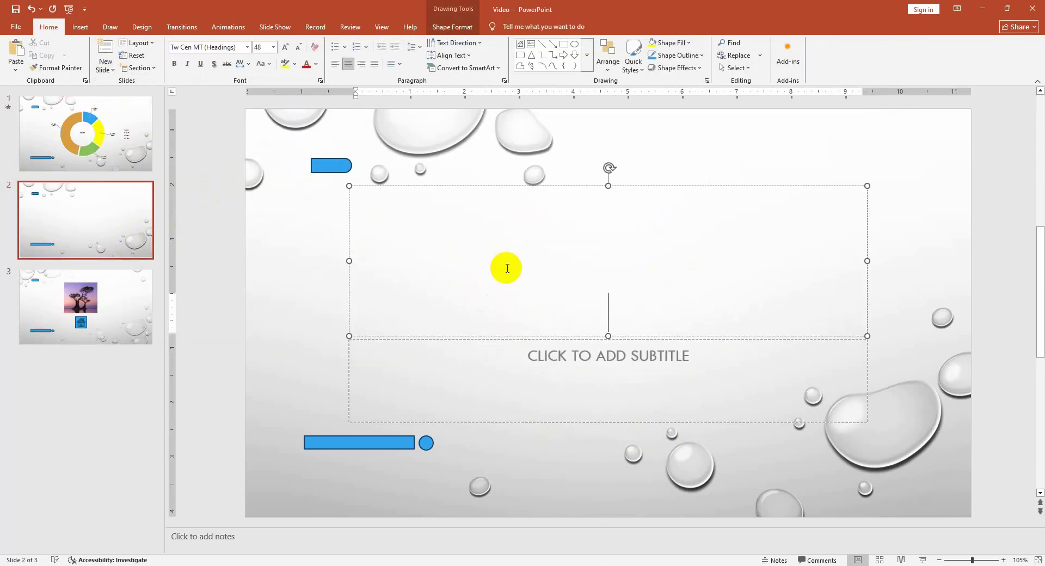
type("WELCOME")
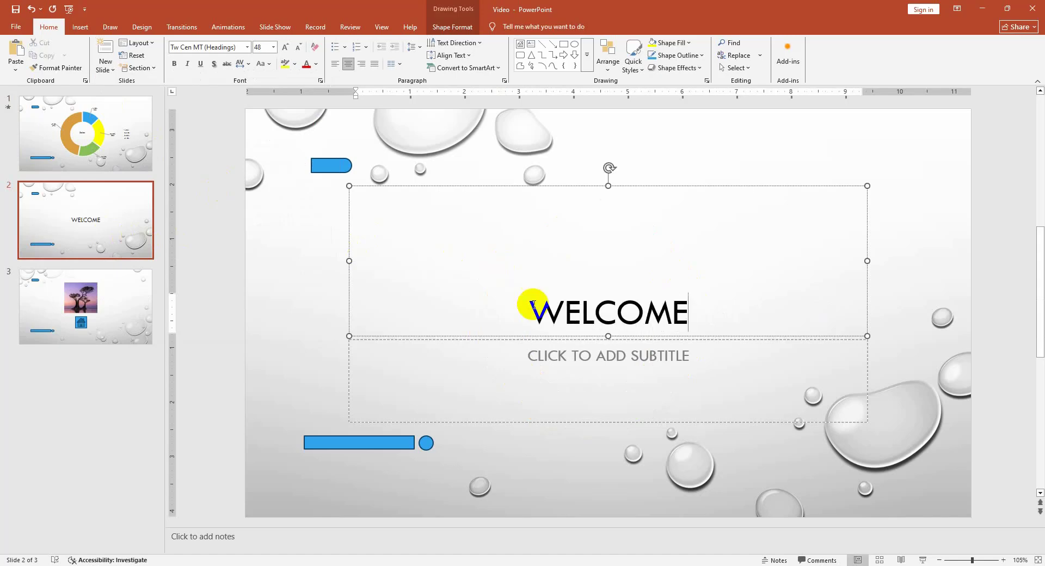
Move the WELCOME slide to the start of the presentation, ahead of the doughnut chart slide.
left_click(590, 380)
left_click(632, 325)
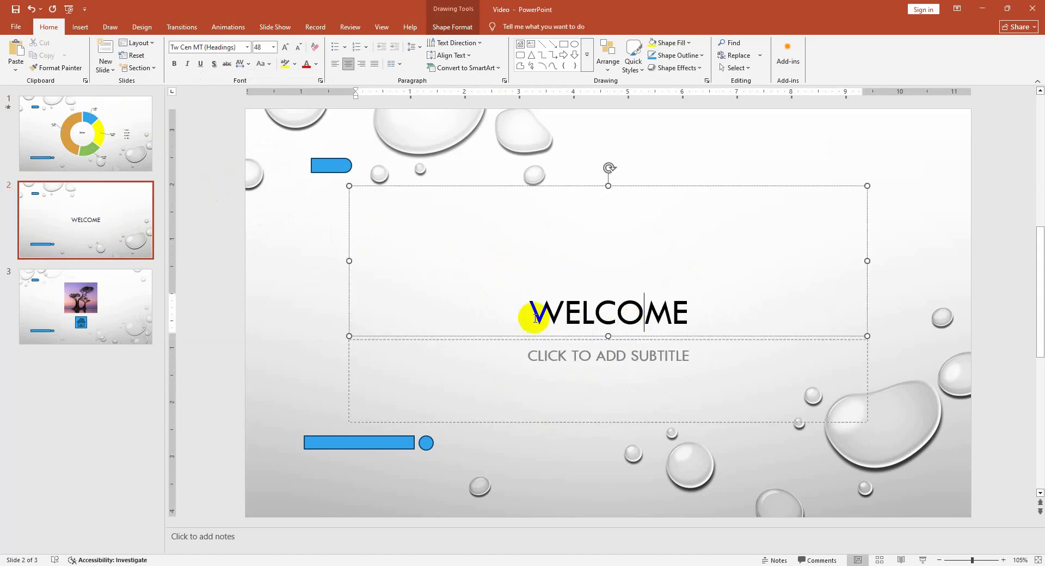
left_click(107, 294)
left_click(110, 229)
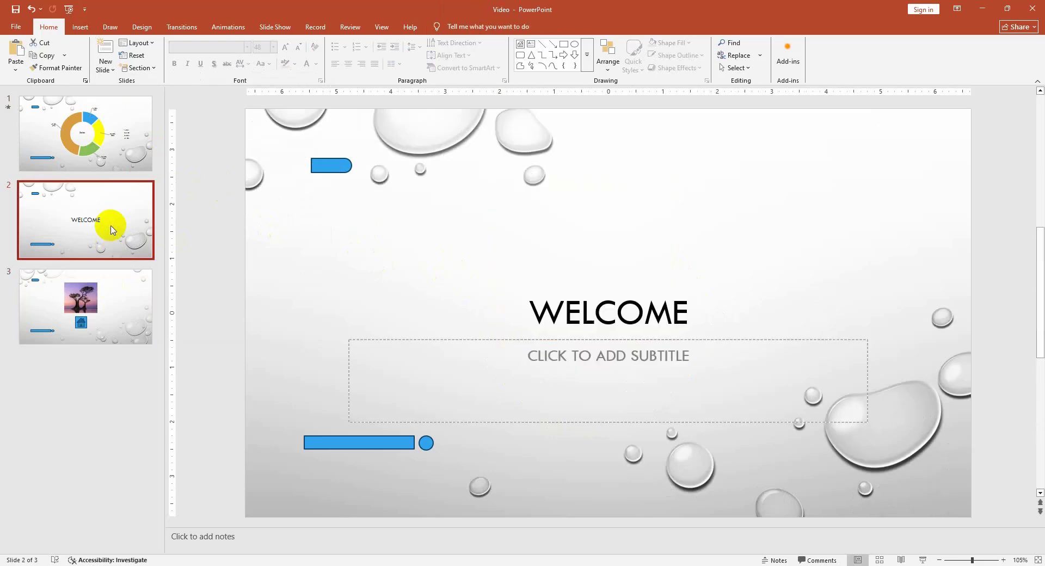
left_click_drag(101, 241, 98, 140)
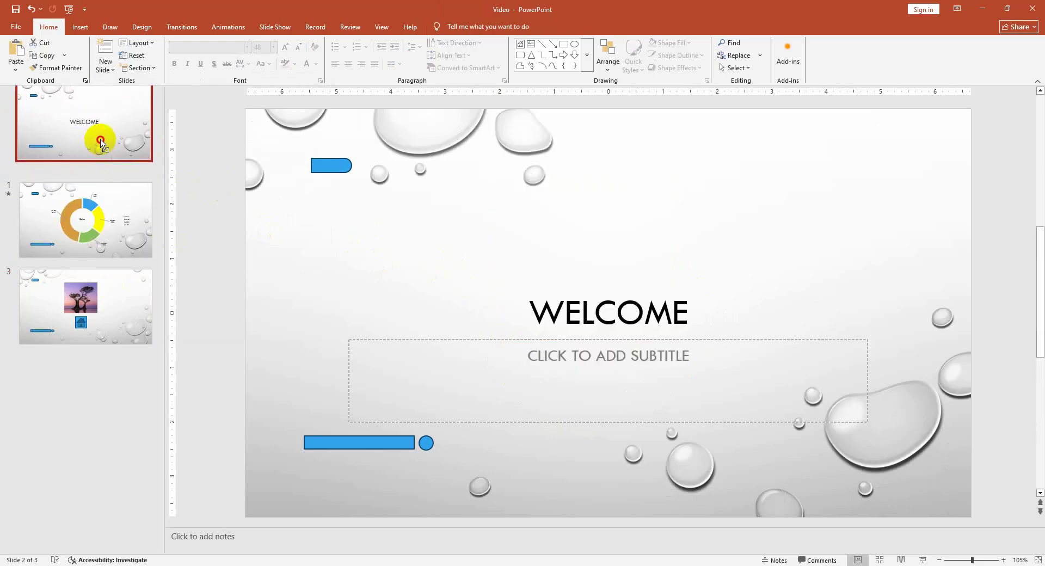
Review the reordered slides one by one, including the home action button on the tree picture slide.
left_click(93, 226)
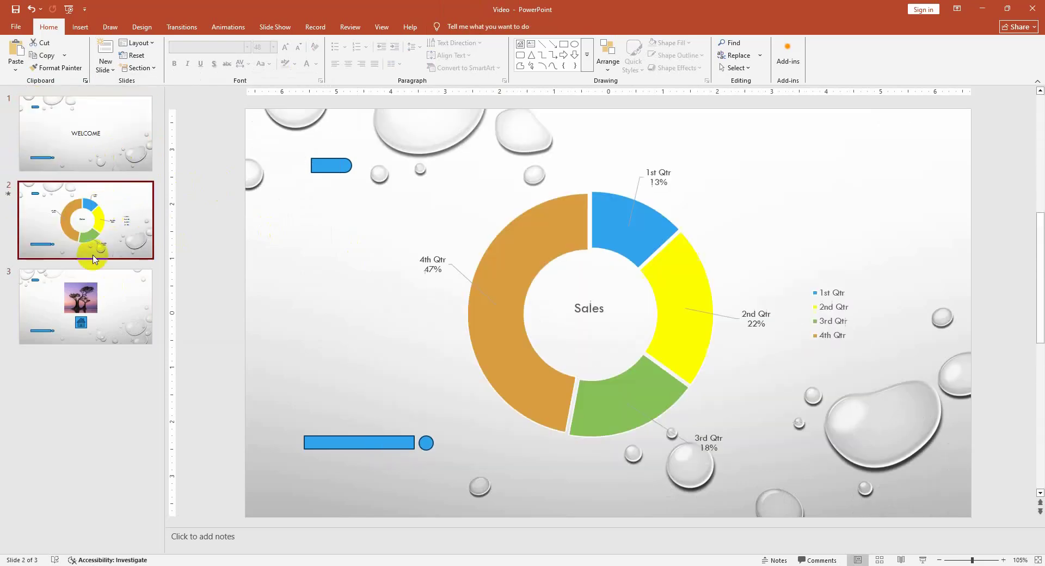
left_click(87, 318)
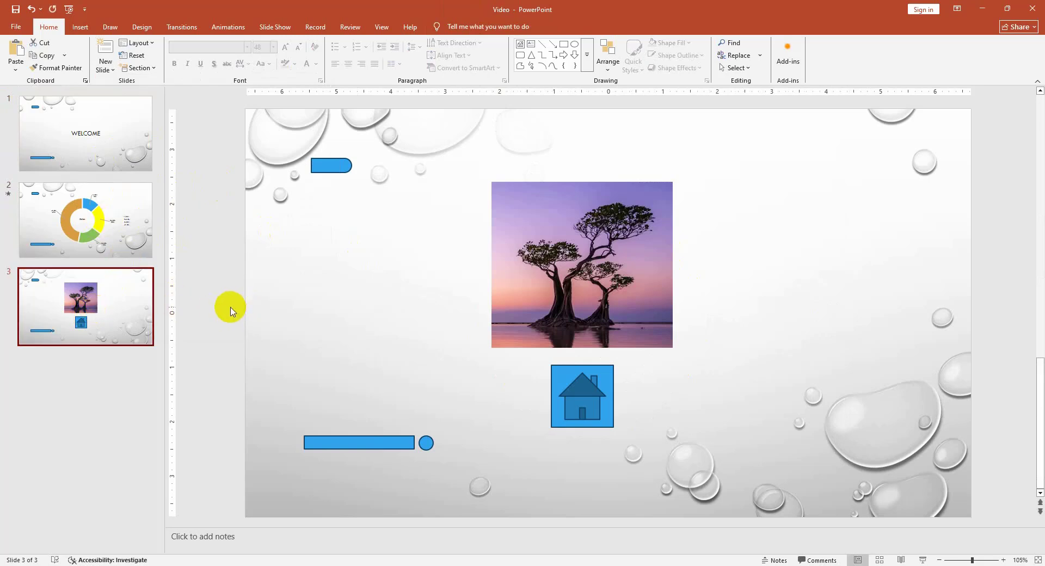
left_click(923, 565)
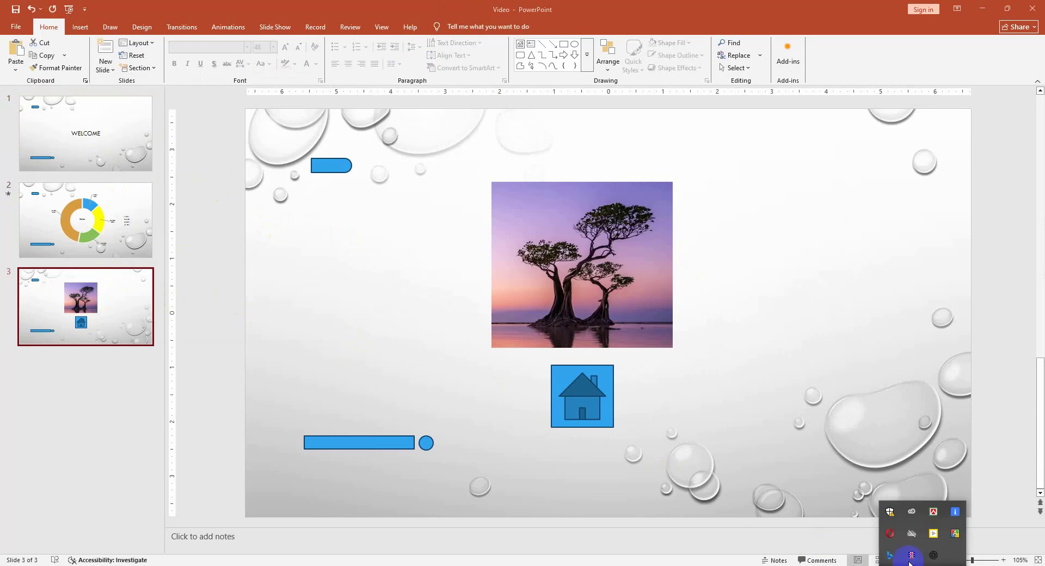
left_click(907, 559)
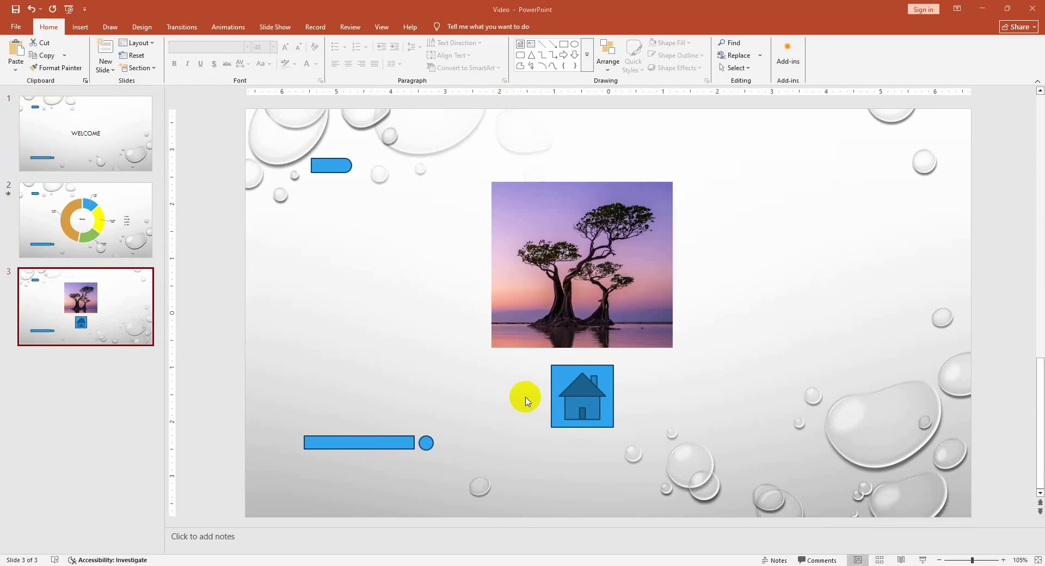
left_click(105, 226)
left_click(108, 117)
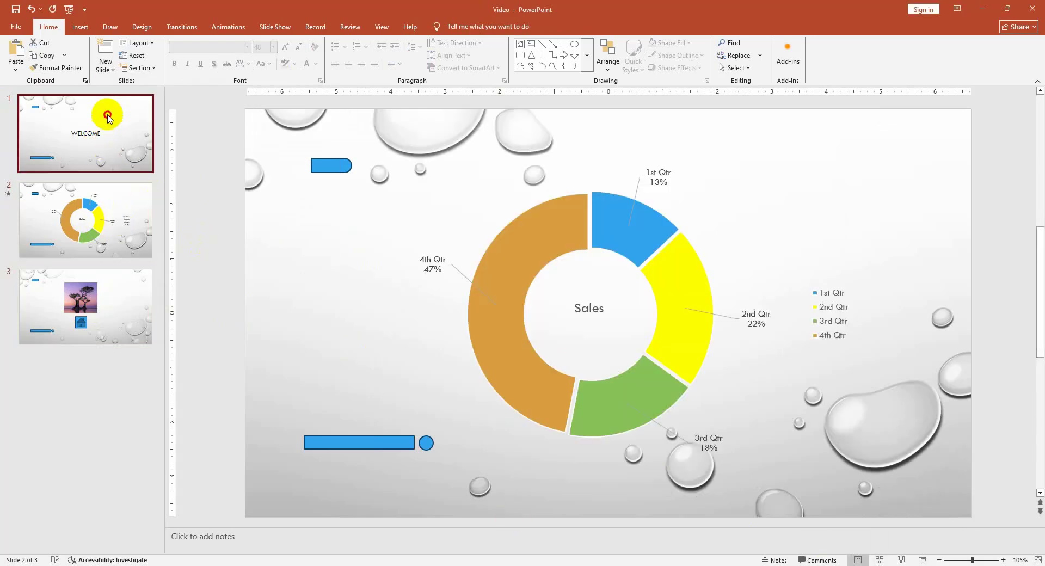
left_click(129, 221)
left_click(132, 310)
left_click(588, 398)
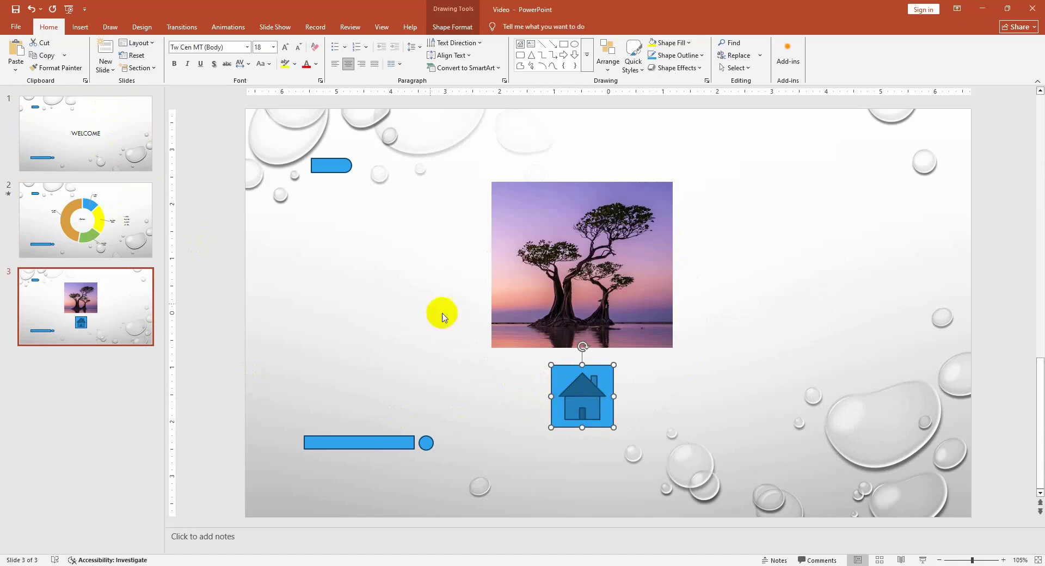
left_click(80, 27)
left_click(174, 61)
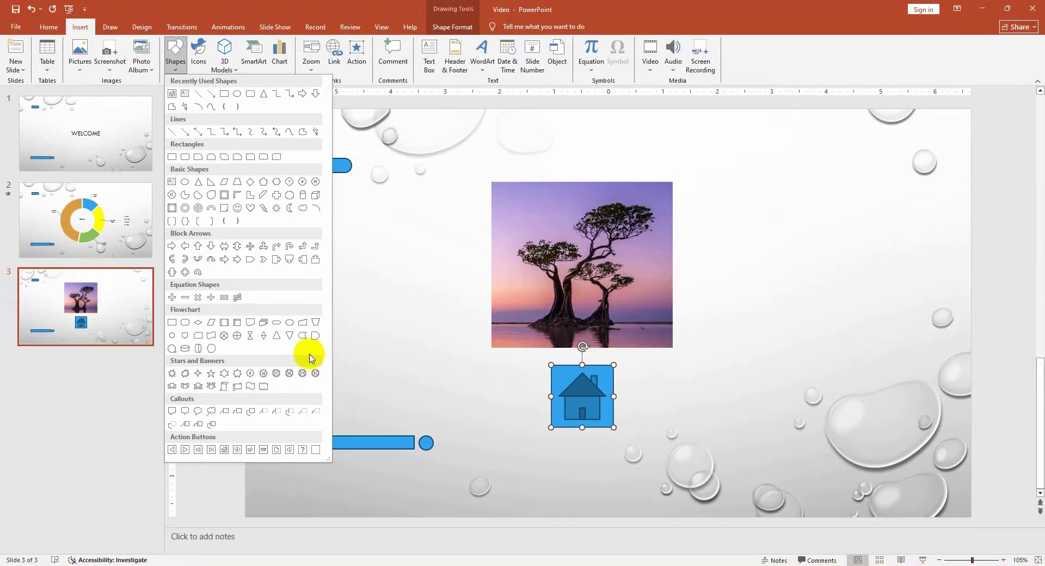
left_click(503, 147)
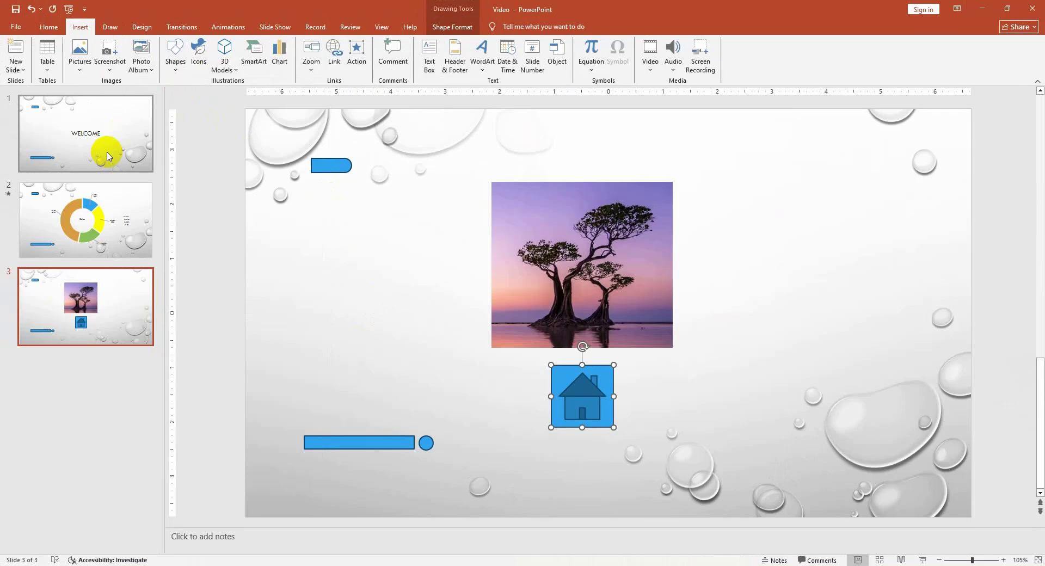
Start saving a copy of the presentation to the Desktop and set its file type to MPEG-4 Video.
left_click(16, 27)
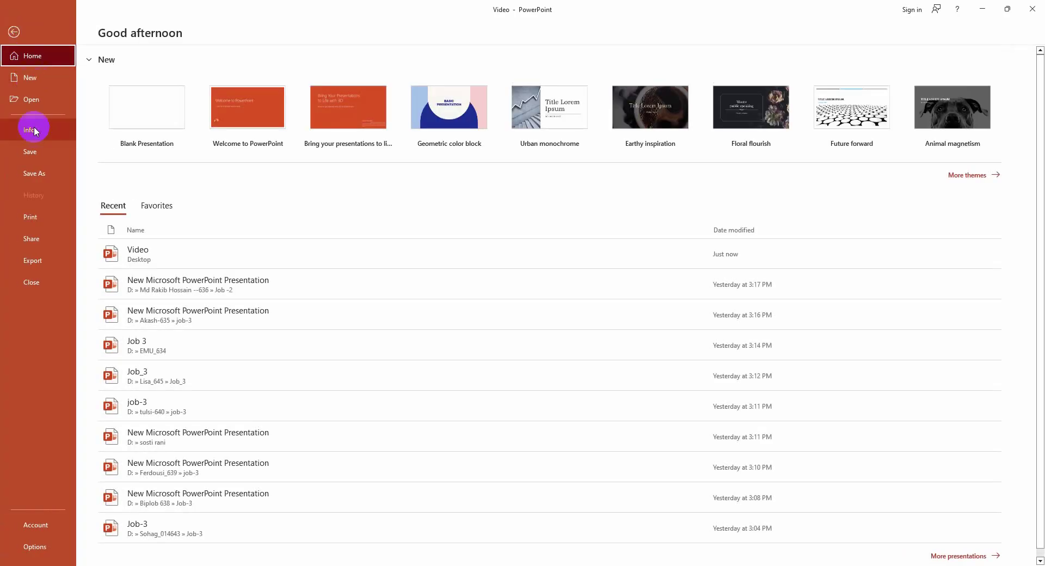
left_click(39, 173)
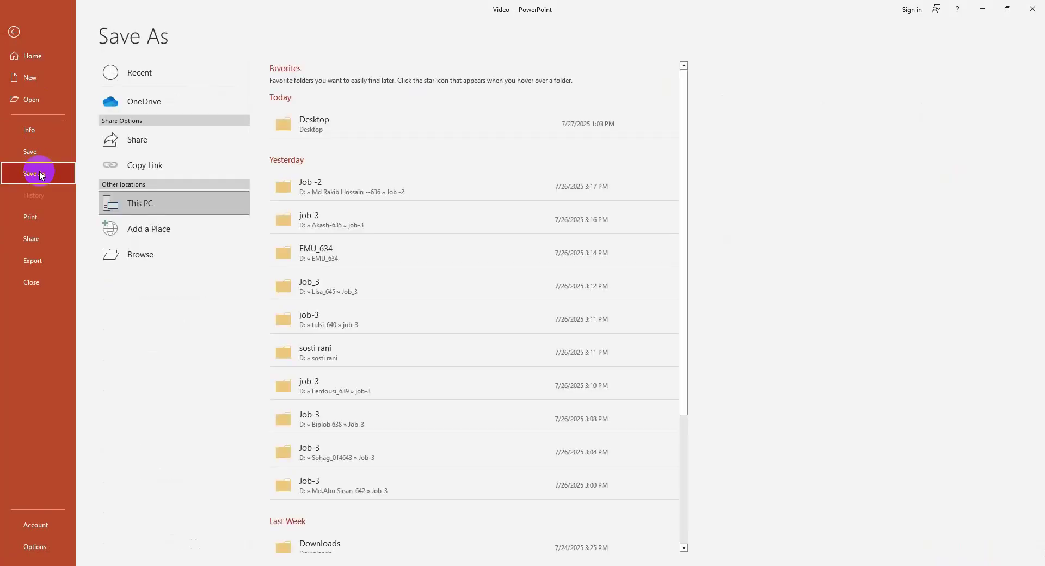
left_click(128, 255)
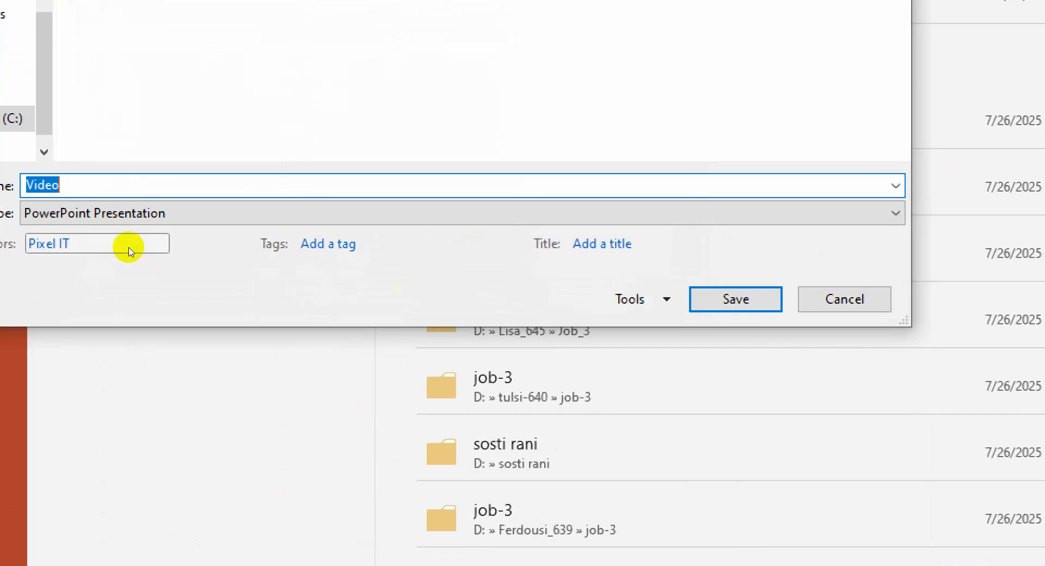
left_click(131, 222)
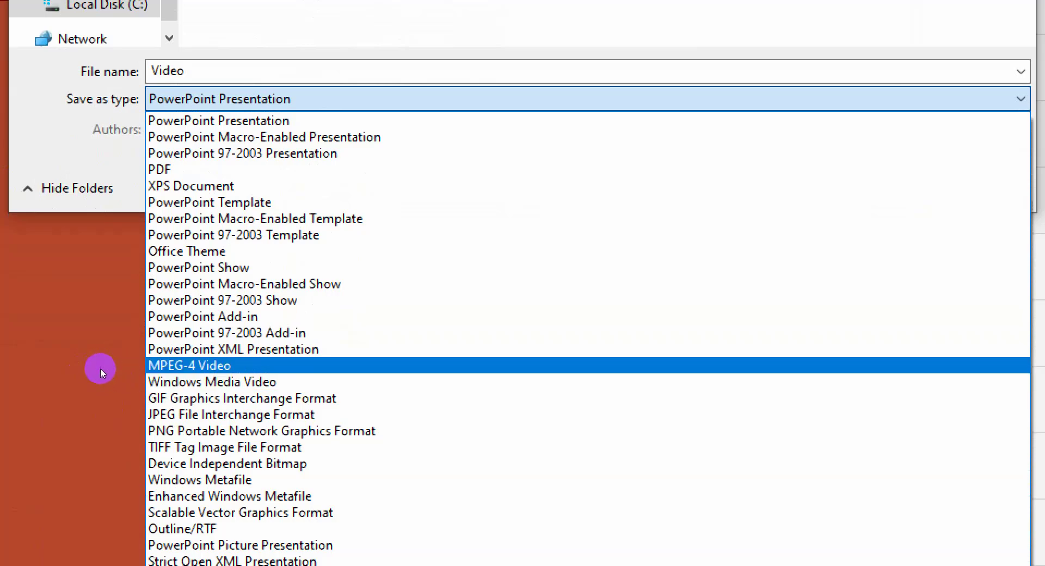
key("Return")
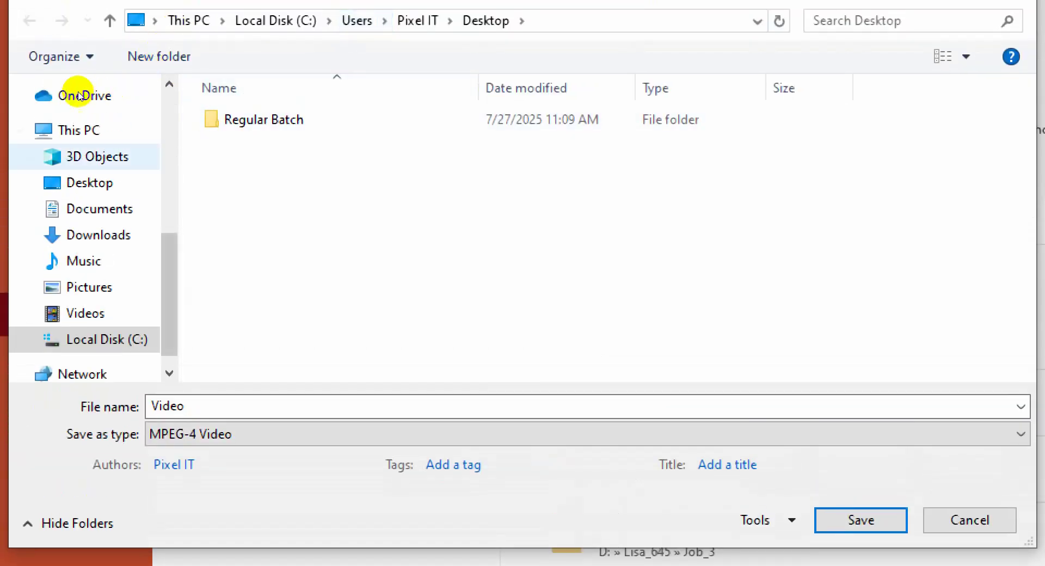
Name the video file PPT Video.
key("shift+Tab")
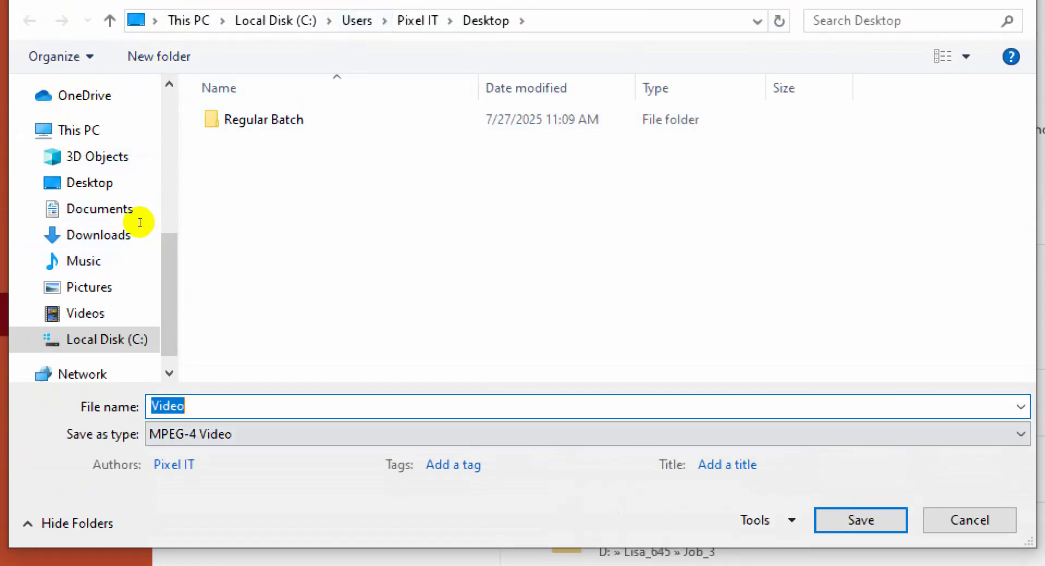
type("PPT Ve")
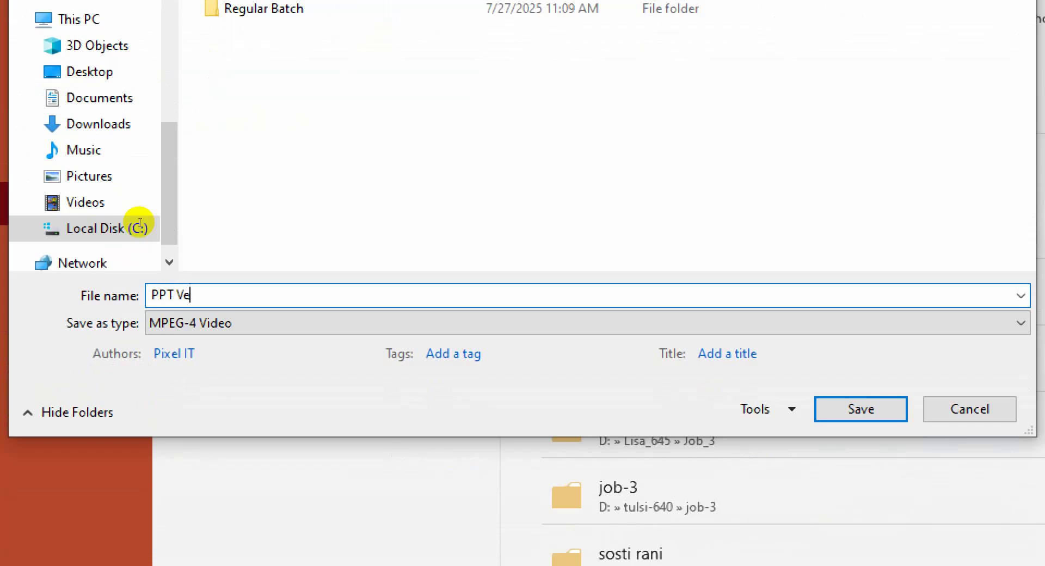
key("BackSpace")
type("ideo")
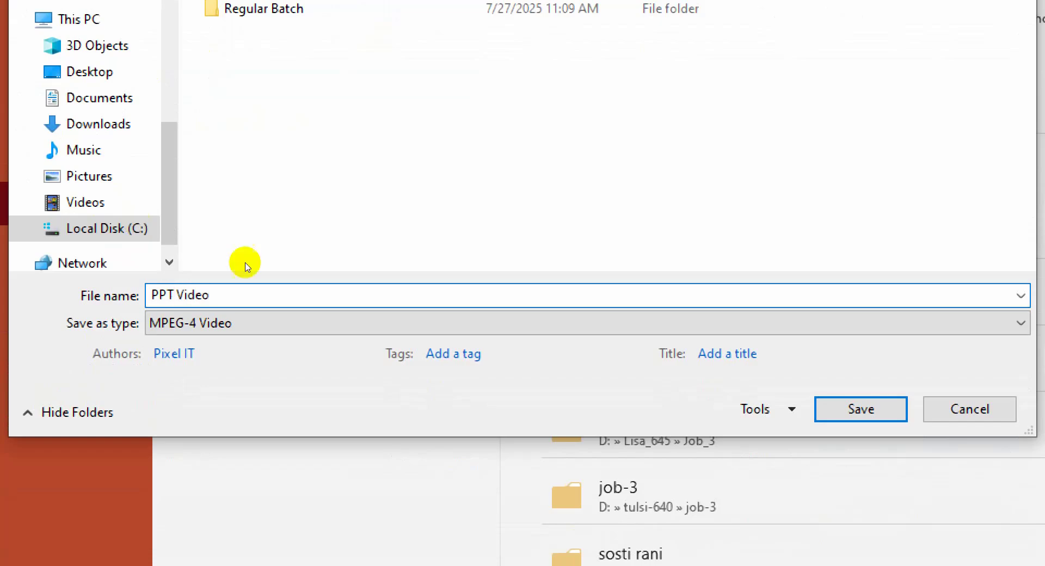